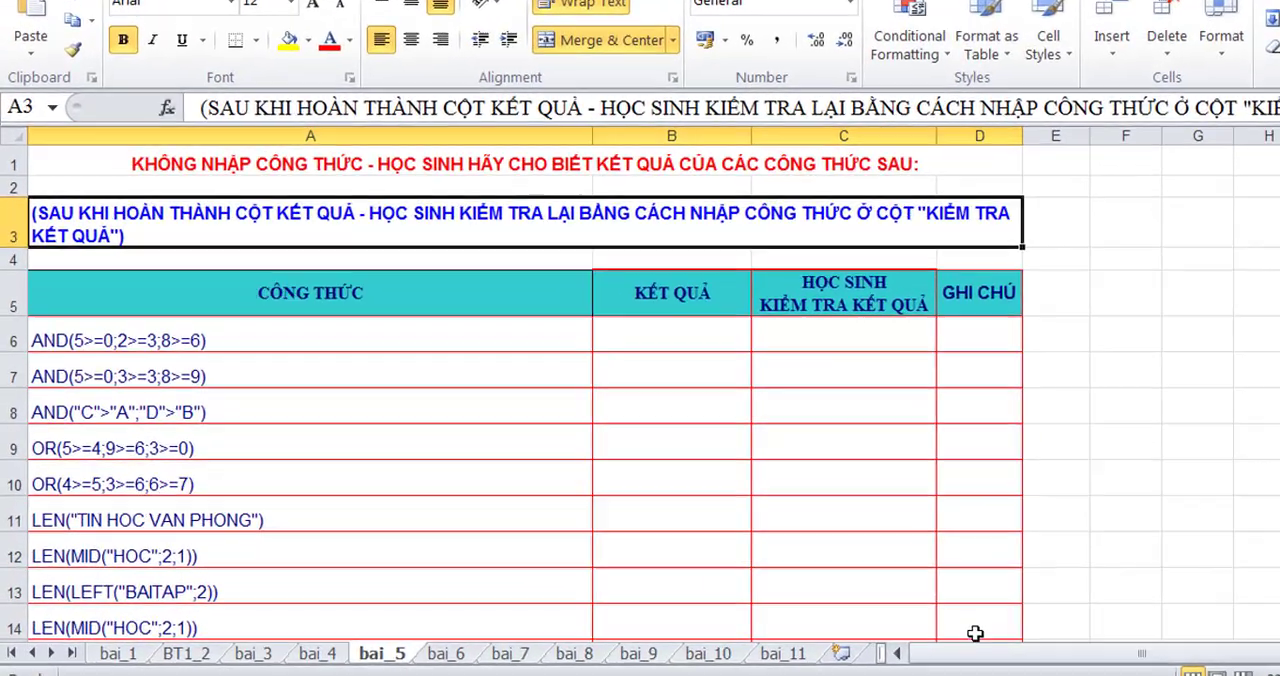
- Change the header in B5 to "ĐOÁN KẾT QUẢ" by adding ĐOÁN before the existing text
click(321, 222)
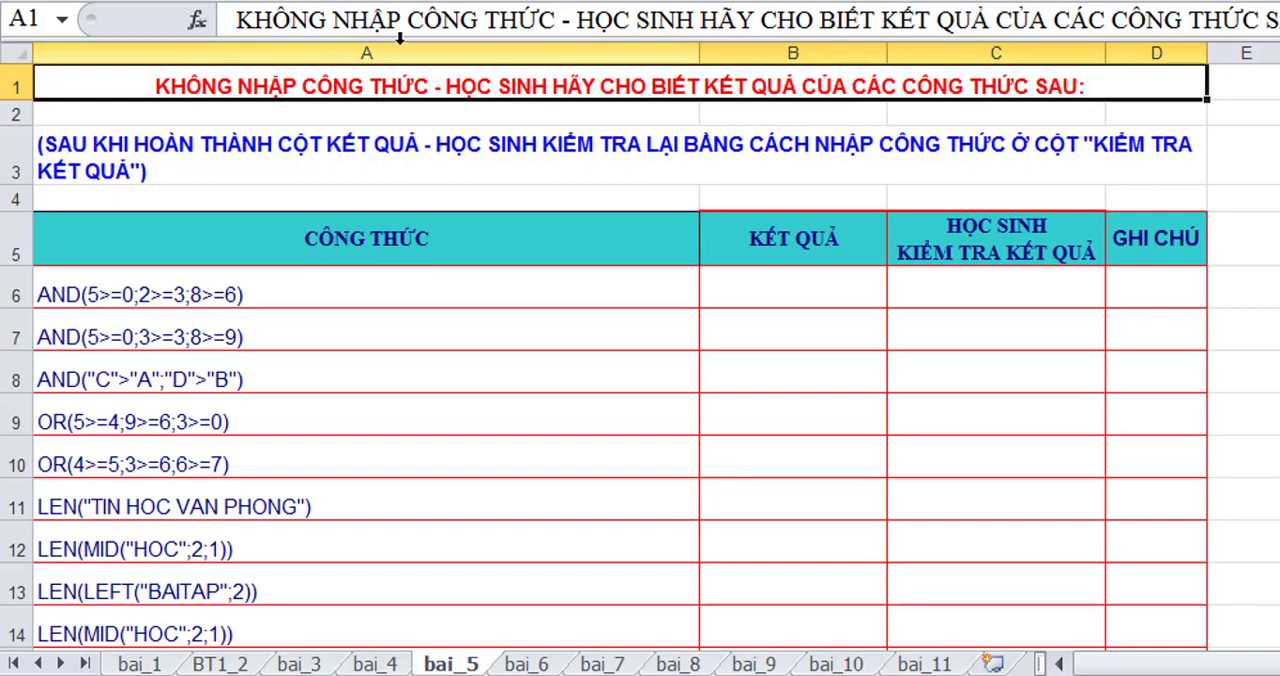
click(742, 152)
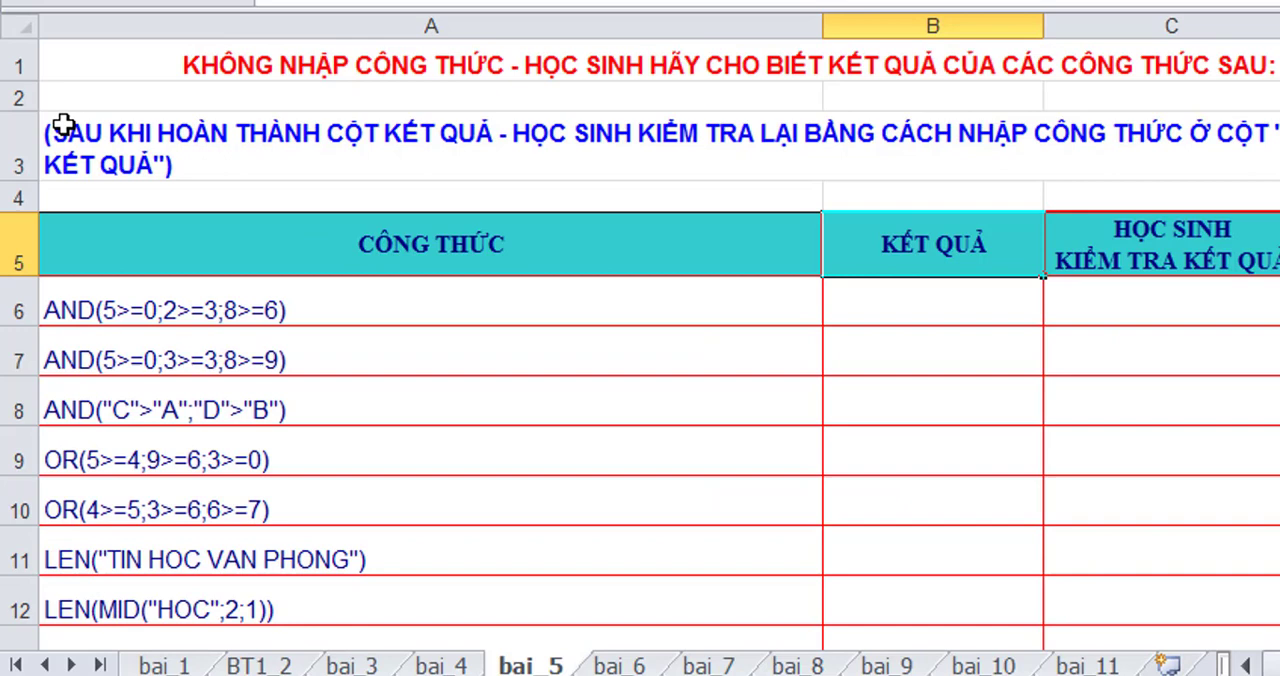
text(D)
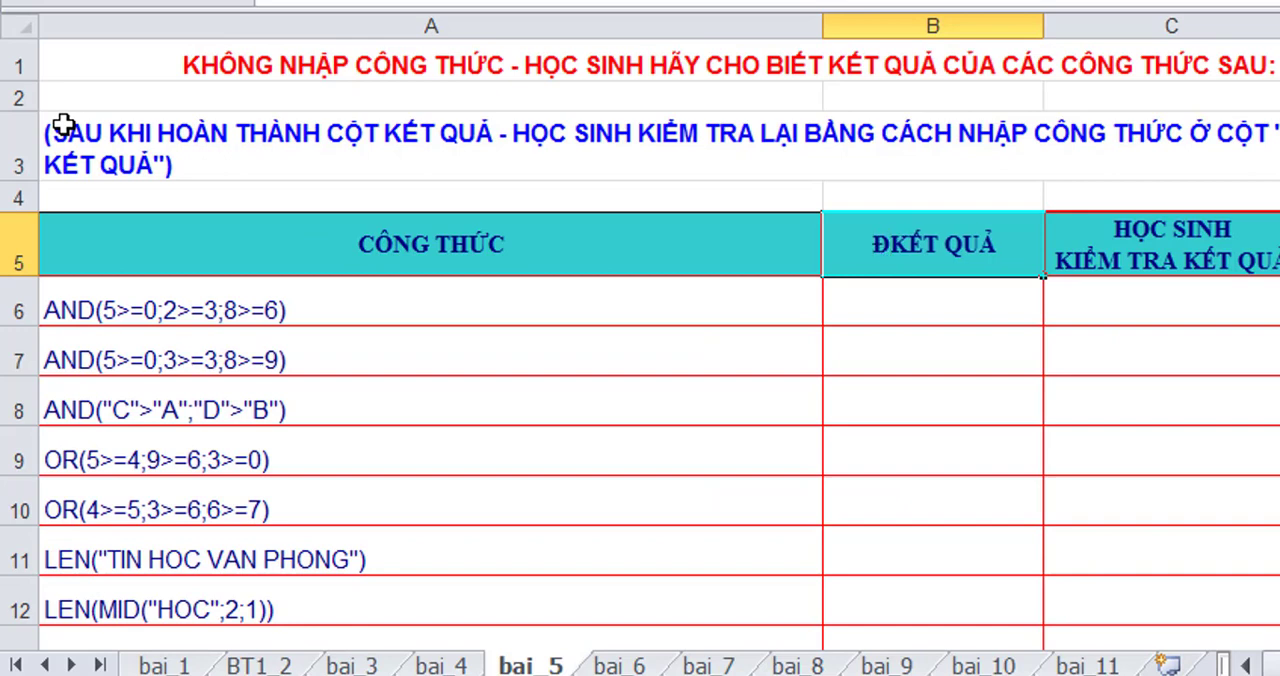
text(OAN)
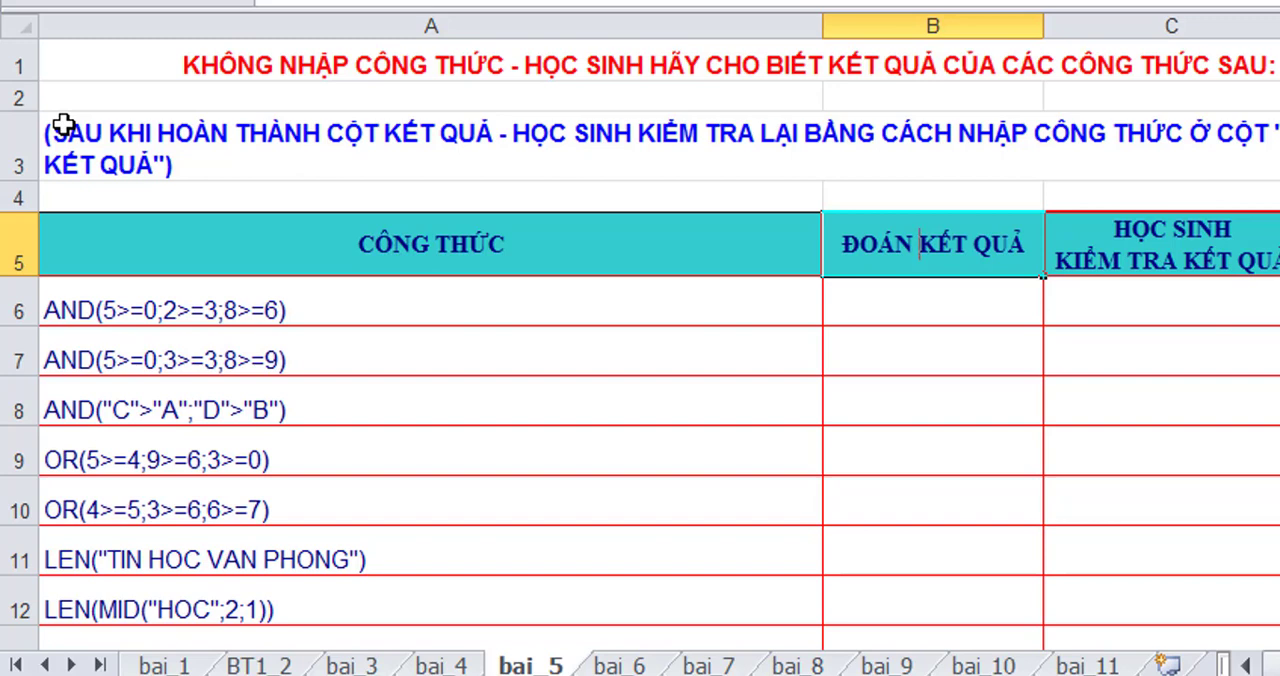
- Enter the guesses for the three AND formulas: ĐÚNG in B6, SAI in B7 and SAI in B8
click(879, 285)
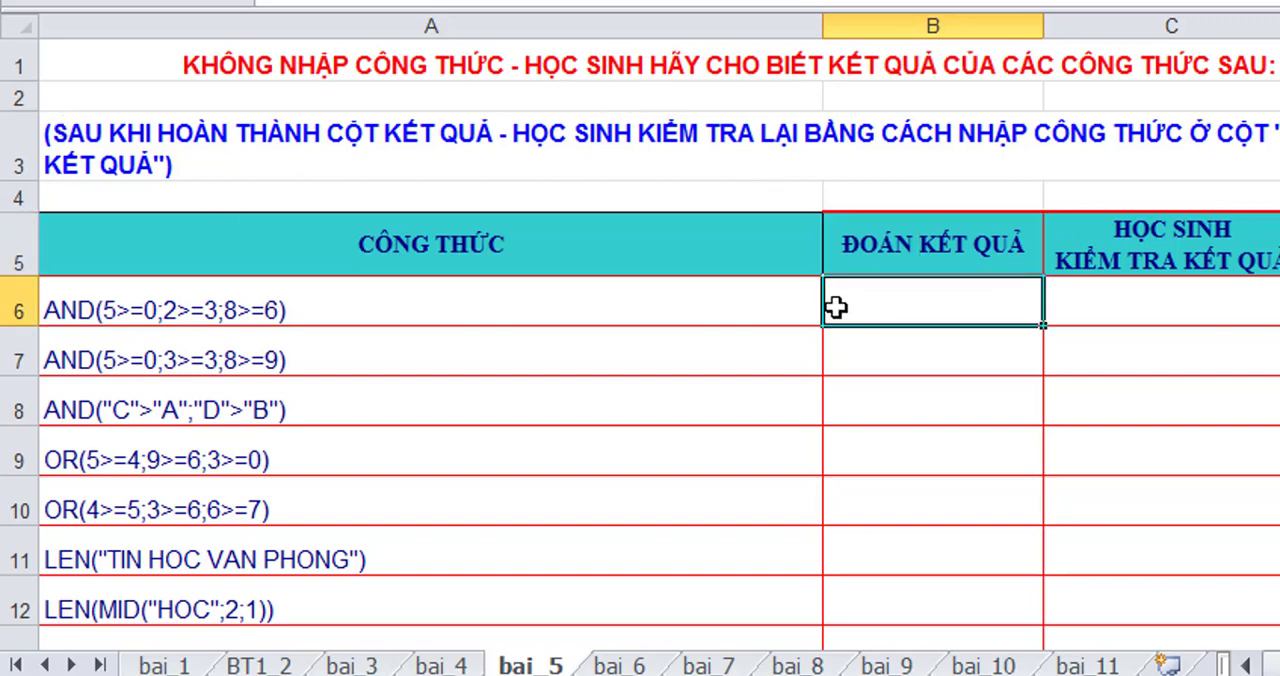
text(=)
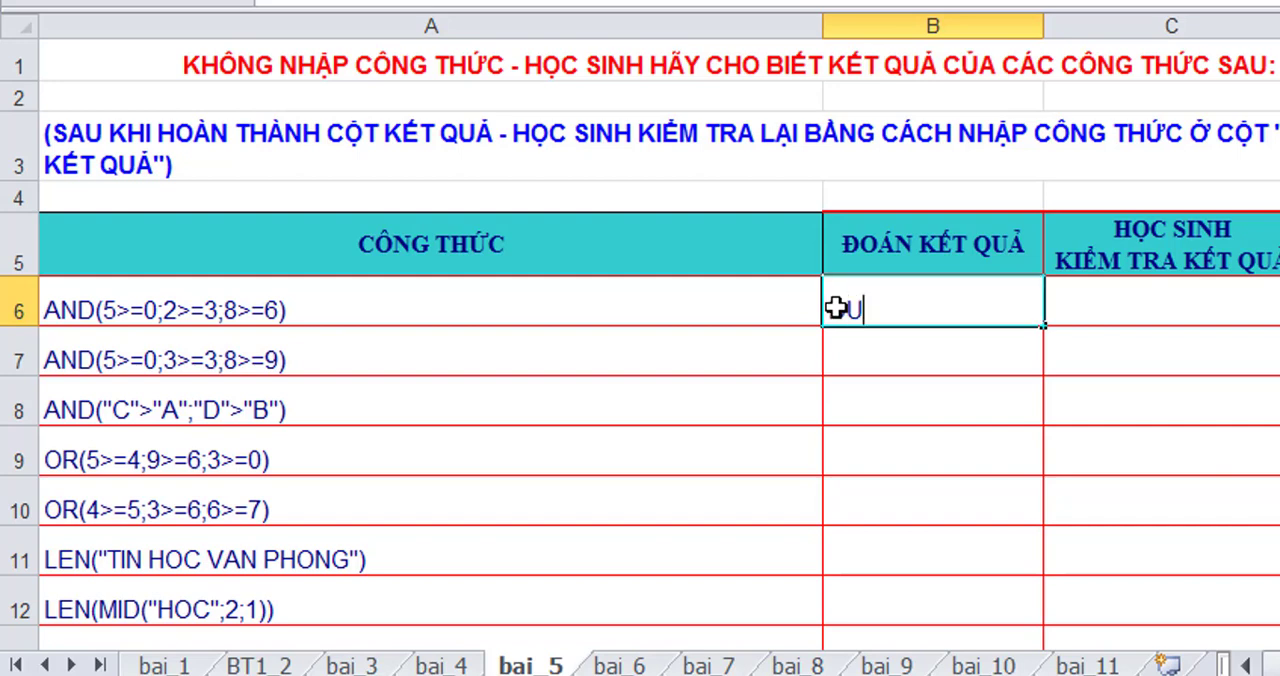
key(Return)
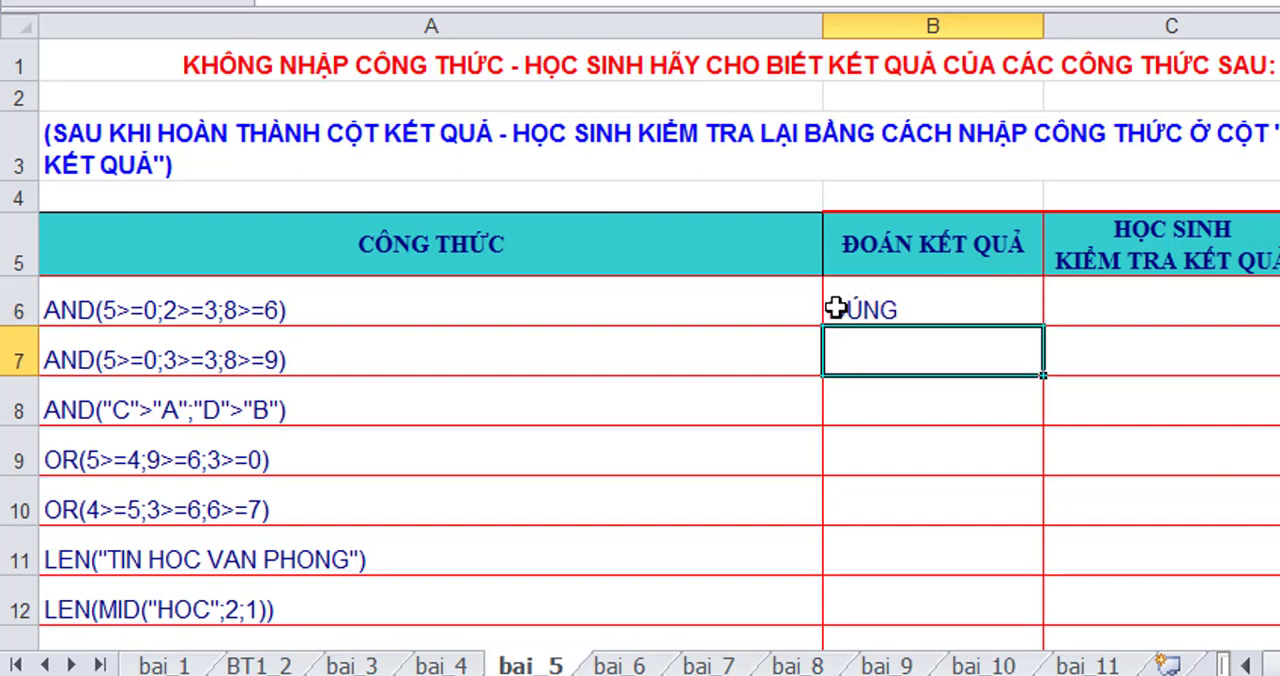
text(SAI)
key(Return)
text(SAI)
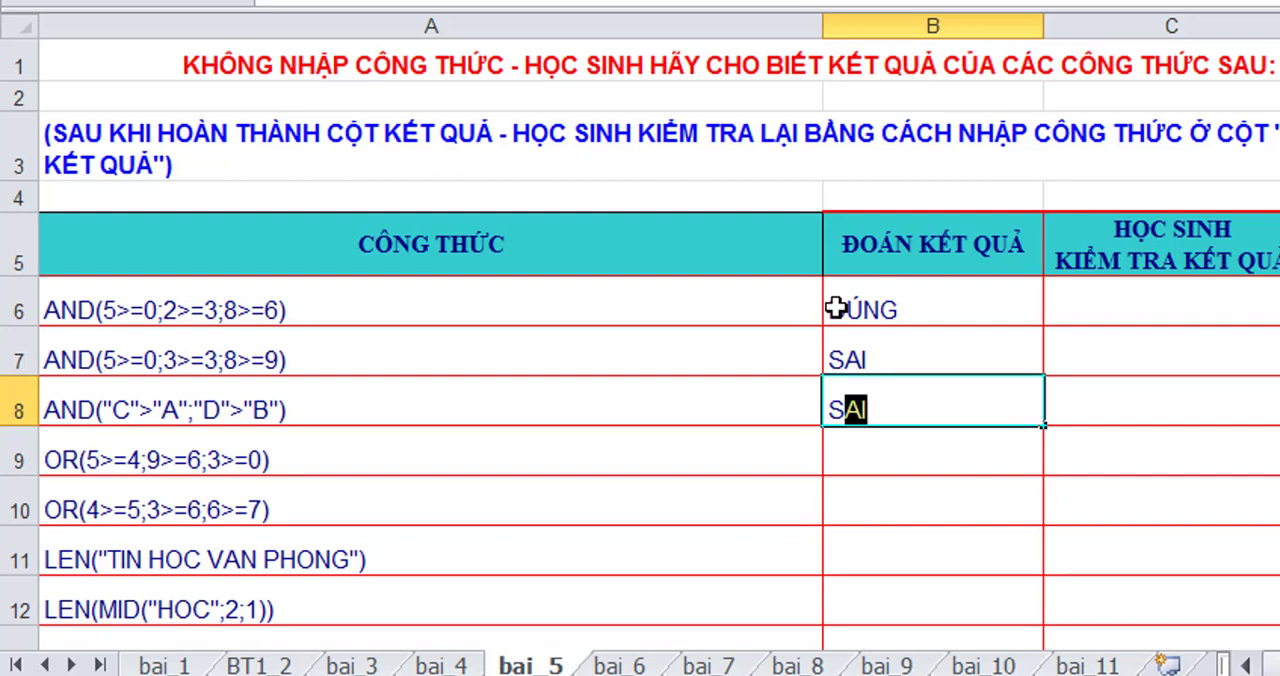
key(Return)
- Enter the guesses for the two OR formulas: ĐÚNG in B9 and SAI in B10
text(ĐUN)
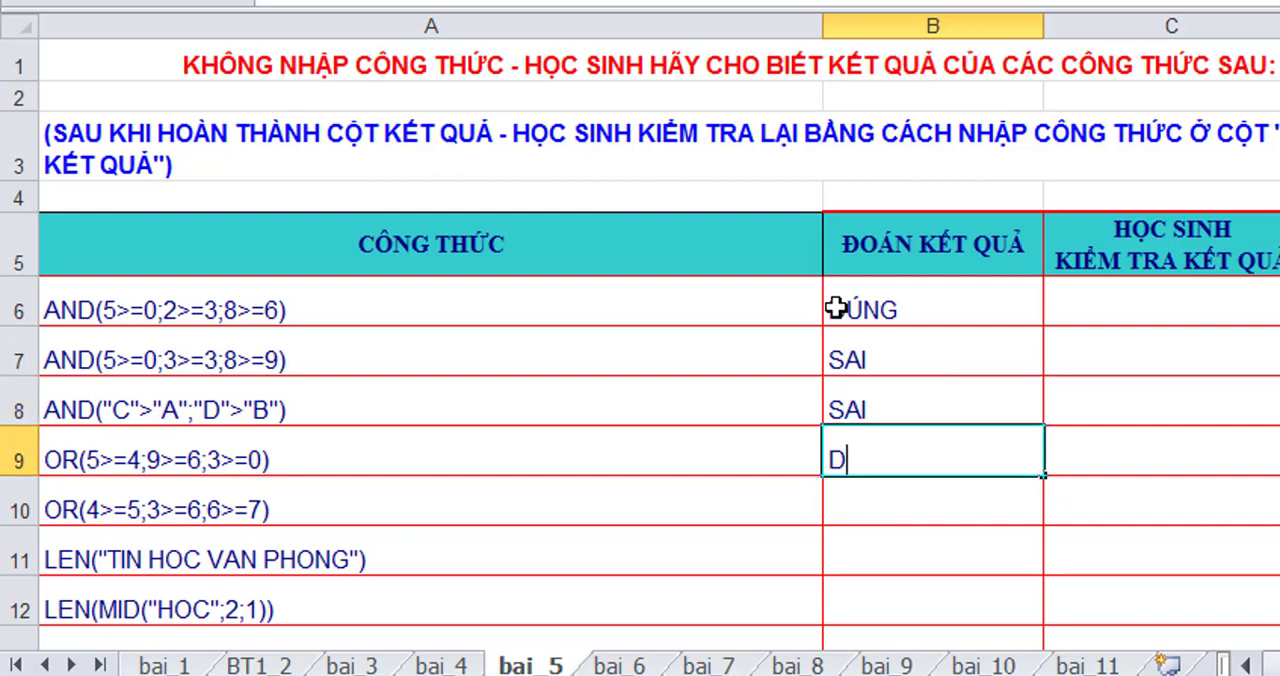
key(Return)
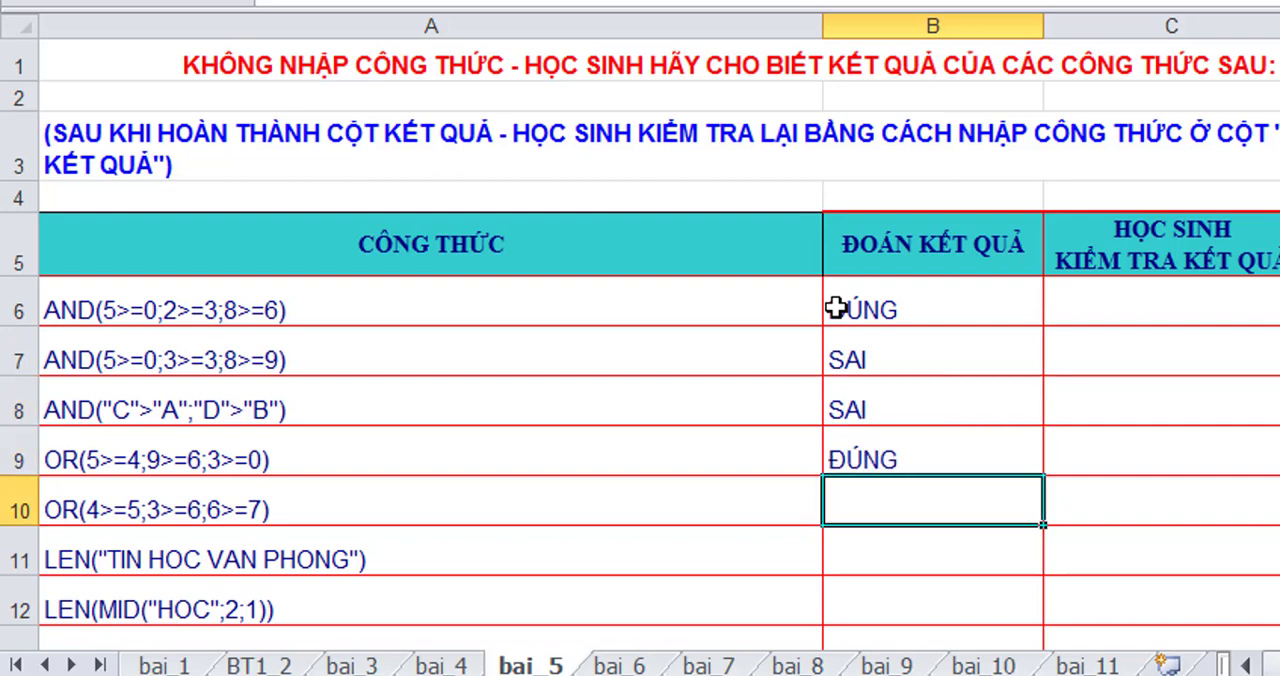
text(SAI)
key(Return)
- Enter the guesses for the four LEN formulas in B11 to B14: 14, 2, 2 and 1
text(14)
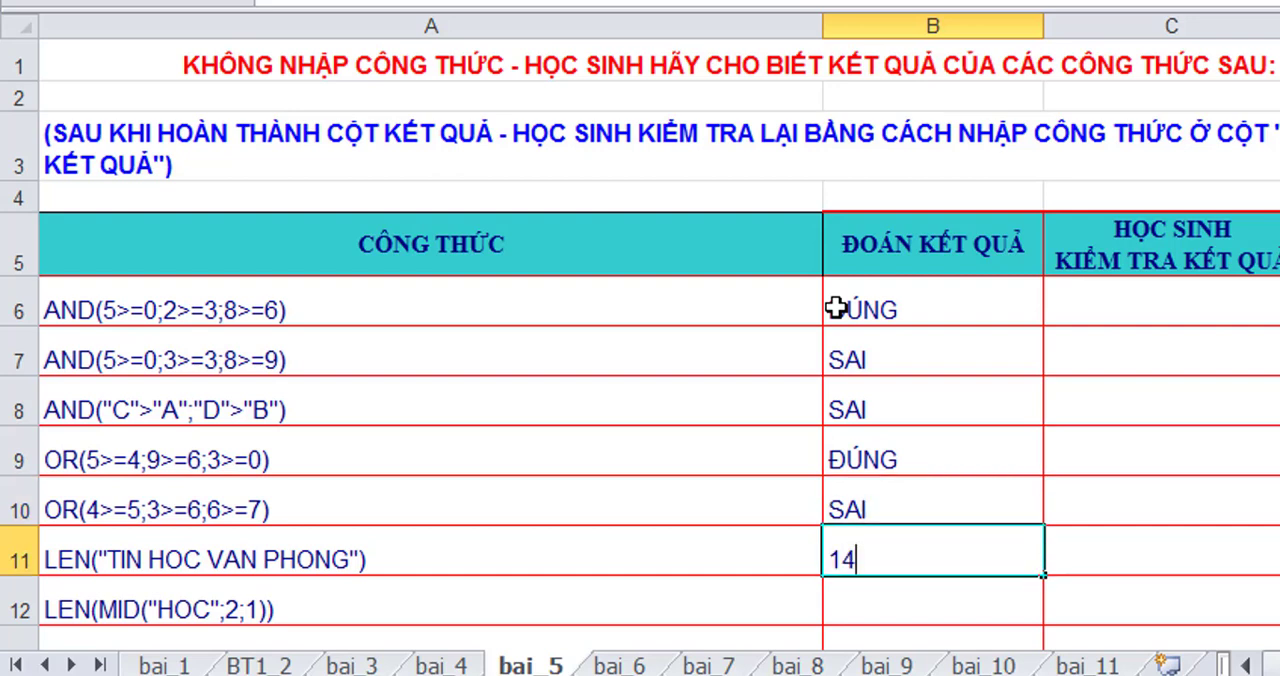
key(Return)
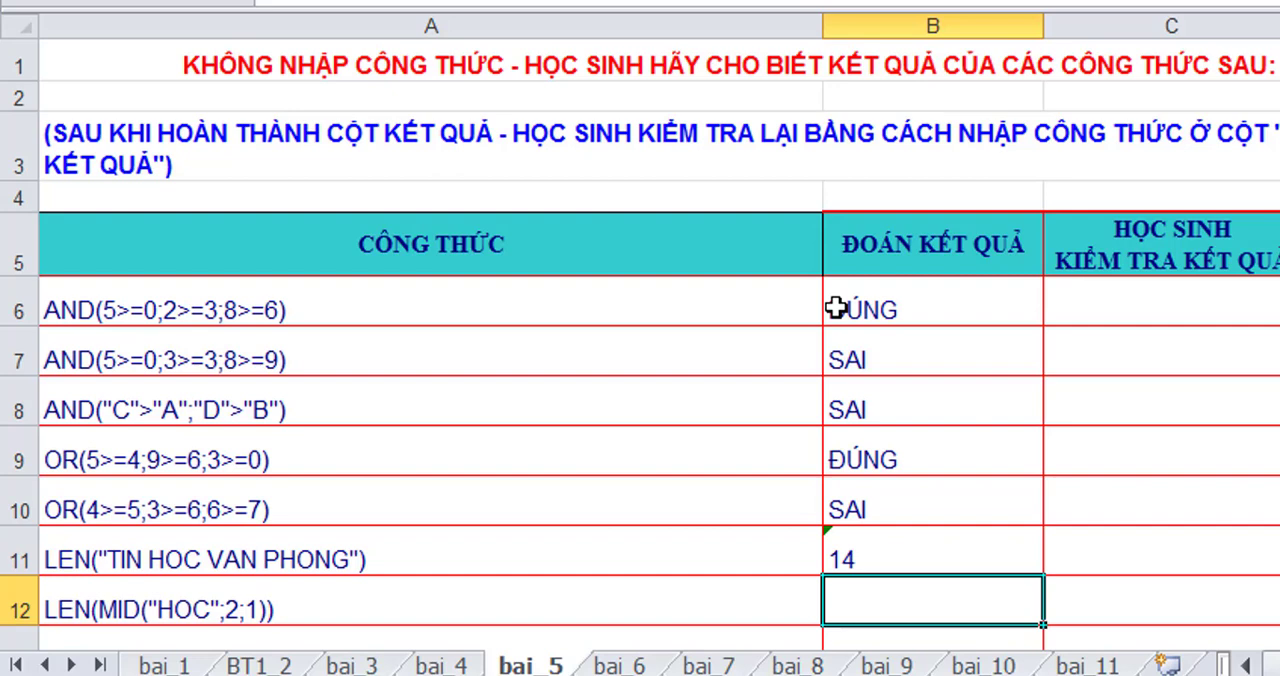
text(2)
key(Return)
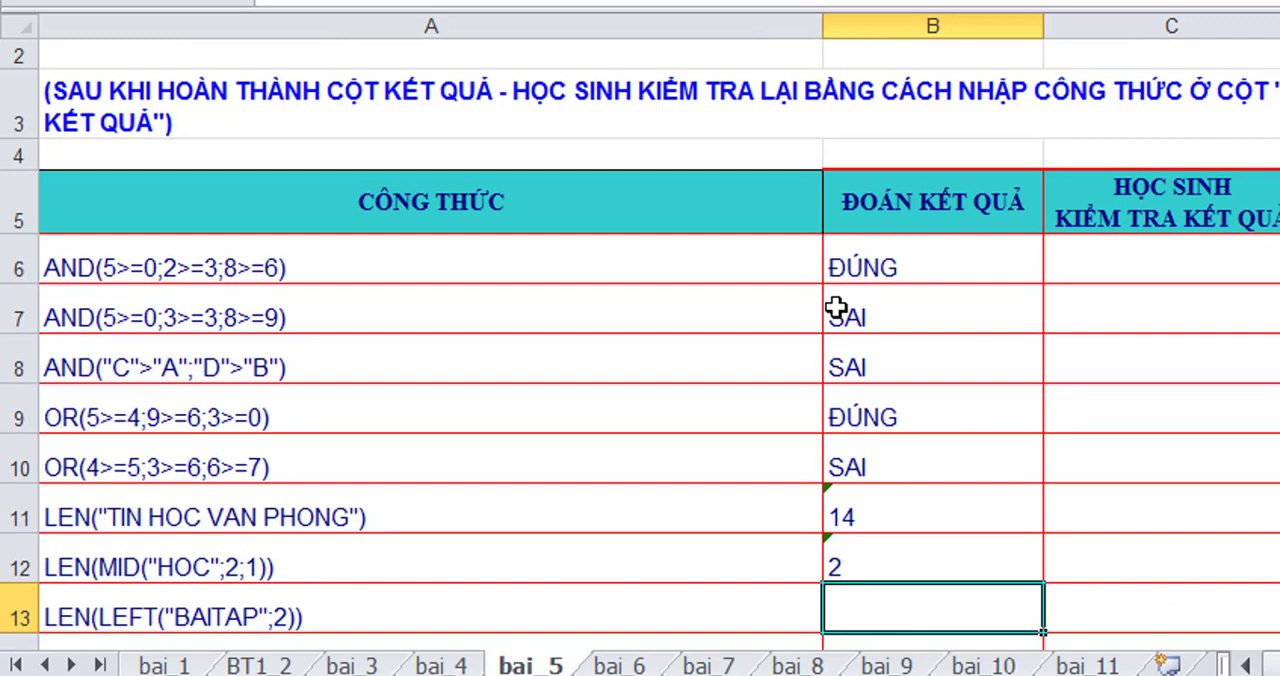
text(2)
key(Return)
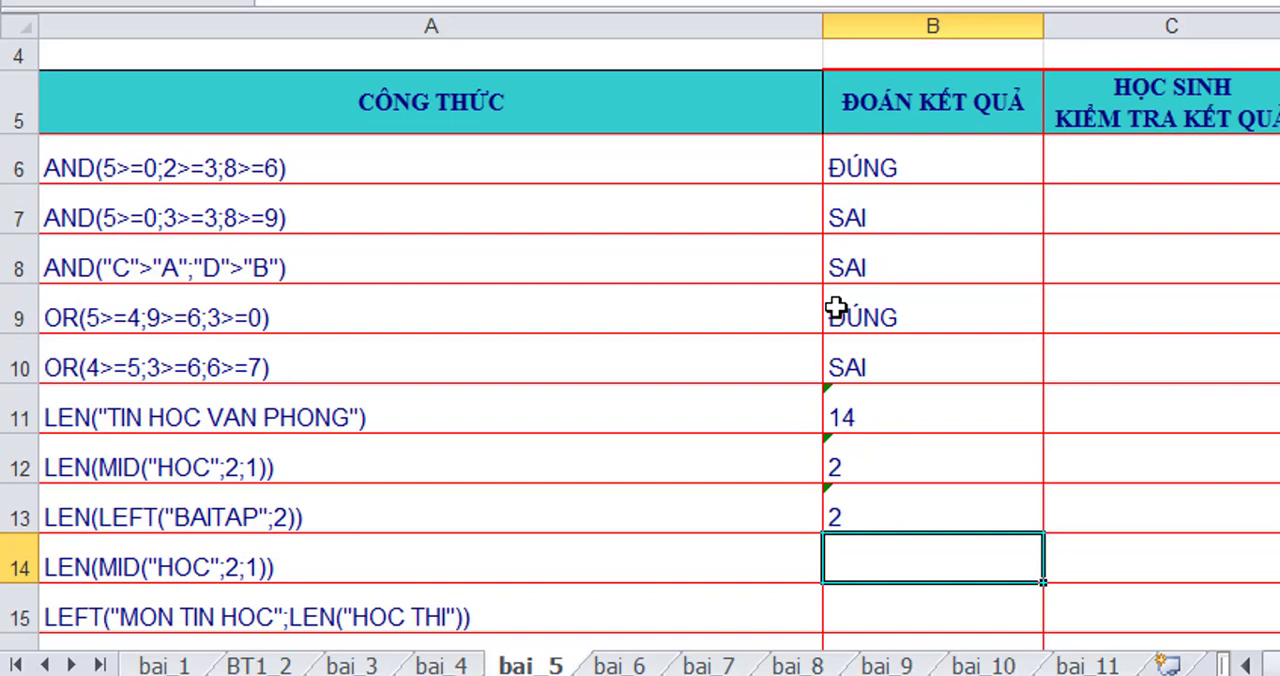
text(1)
key(Return)
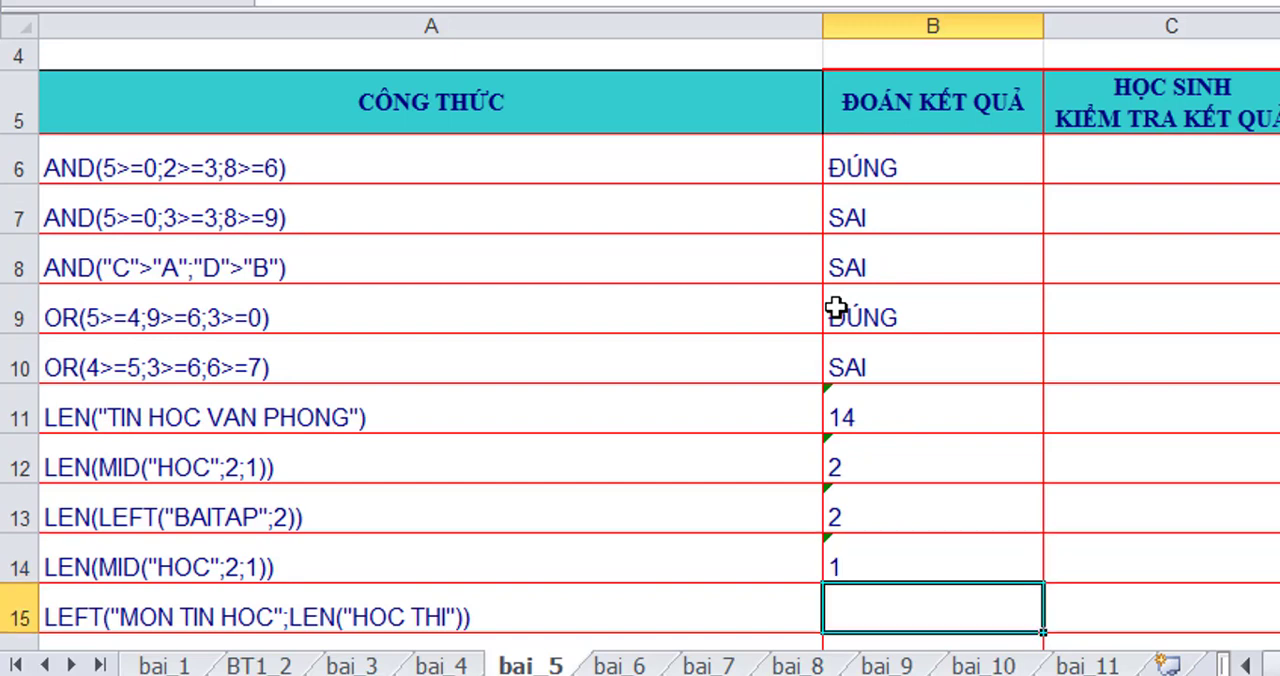
- Enter the guesses for the text-extraction formulas: MON TIN in B15 and Thoi Lai in B16
text(MON TIN)
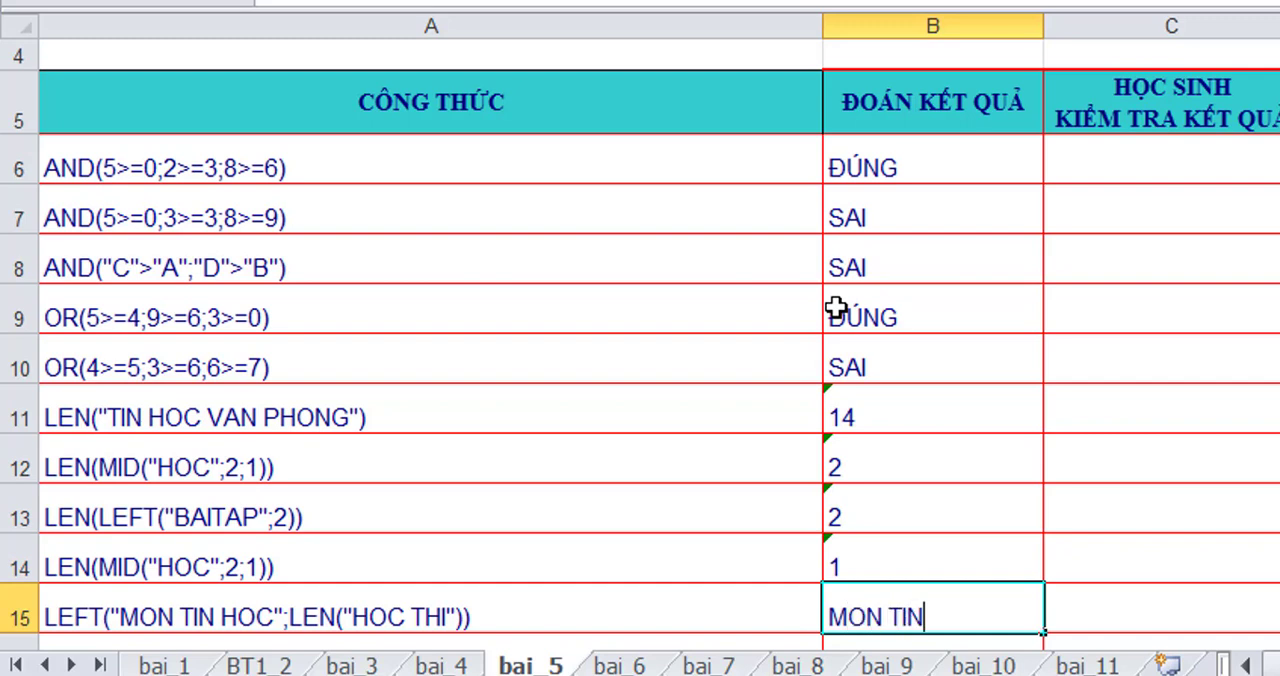
key(Return)
text(T)
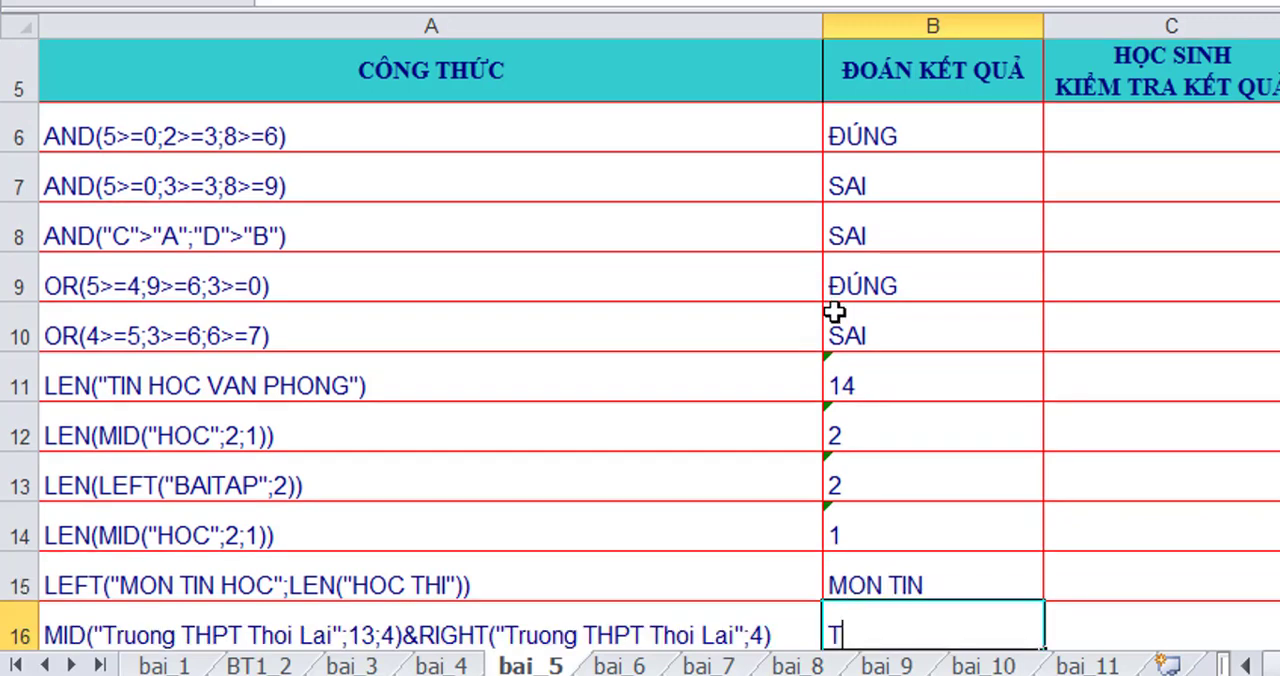
text(hoi Lai)
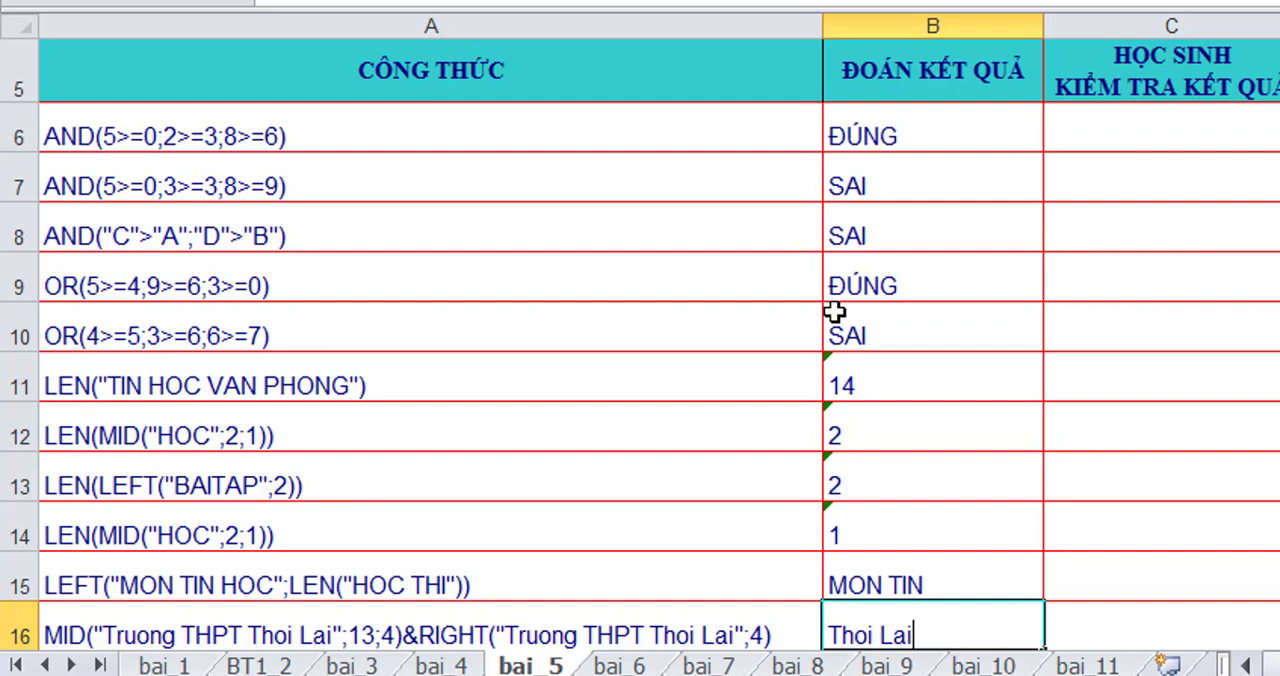
key(Return)
- Enter the guesses for the date formulas in B17 to B20: 8/4/2020, 7, 67 and 2020
text(8/4/2)
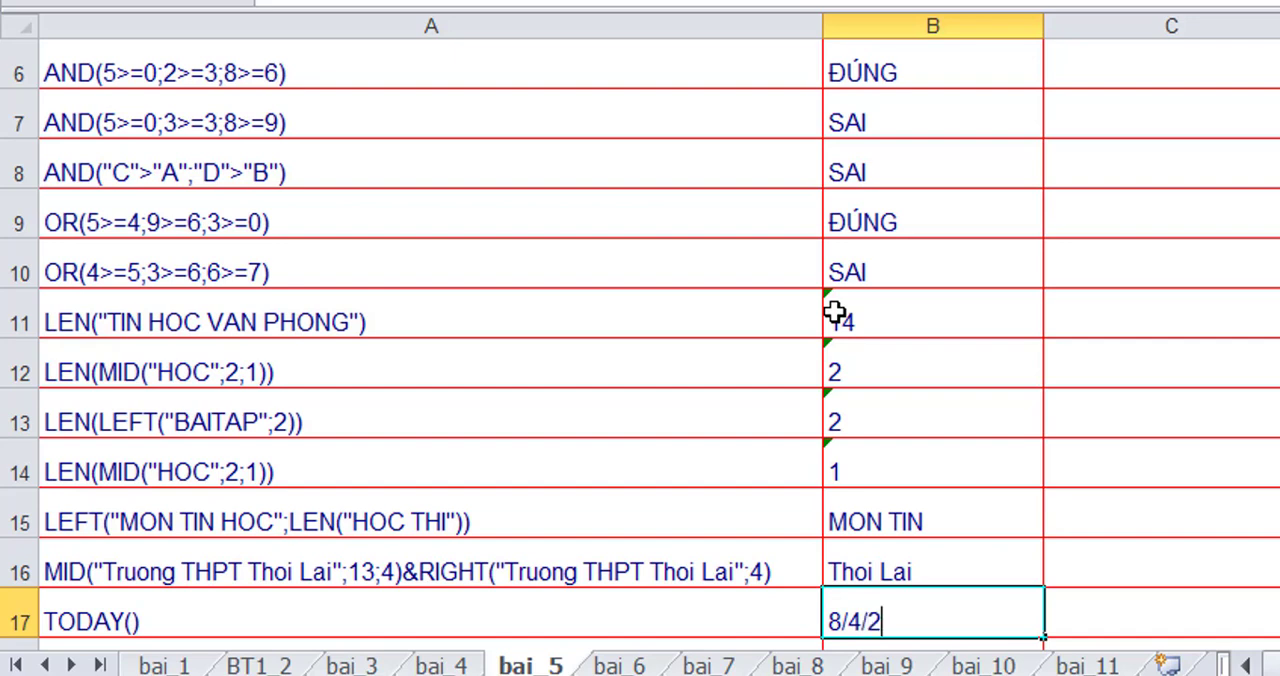
text(020)
key(Return)
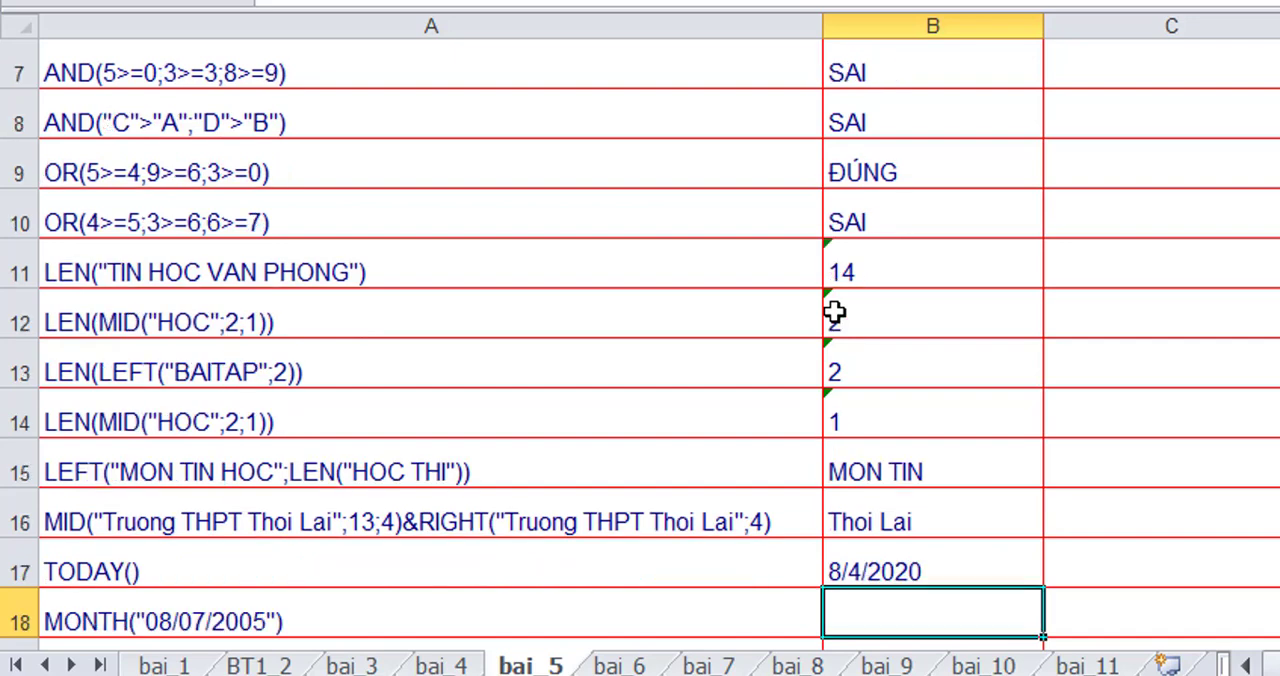
text(7)
key(Return)
text(6)
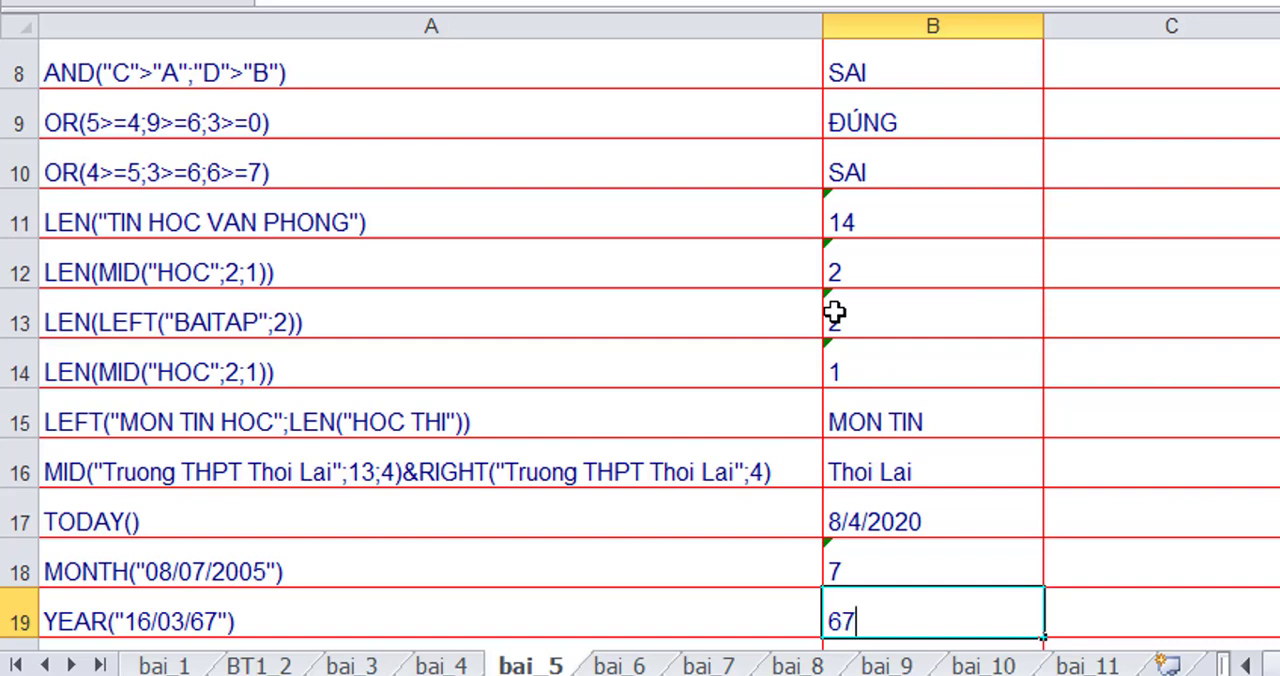
text(7)
key(Return)
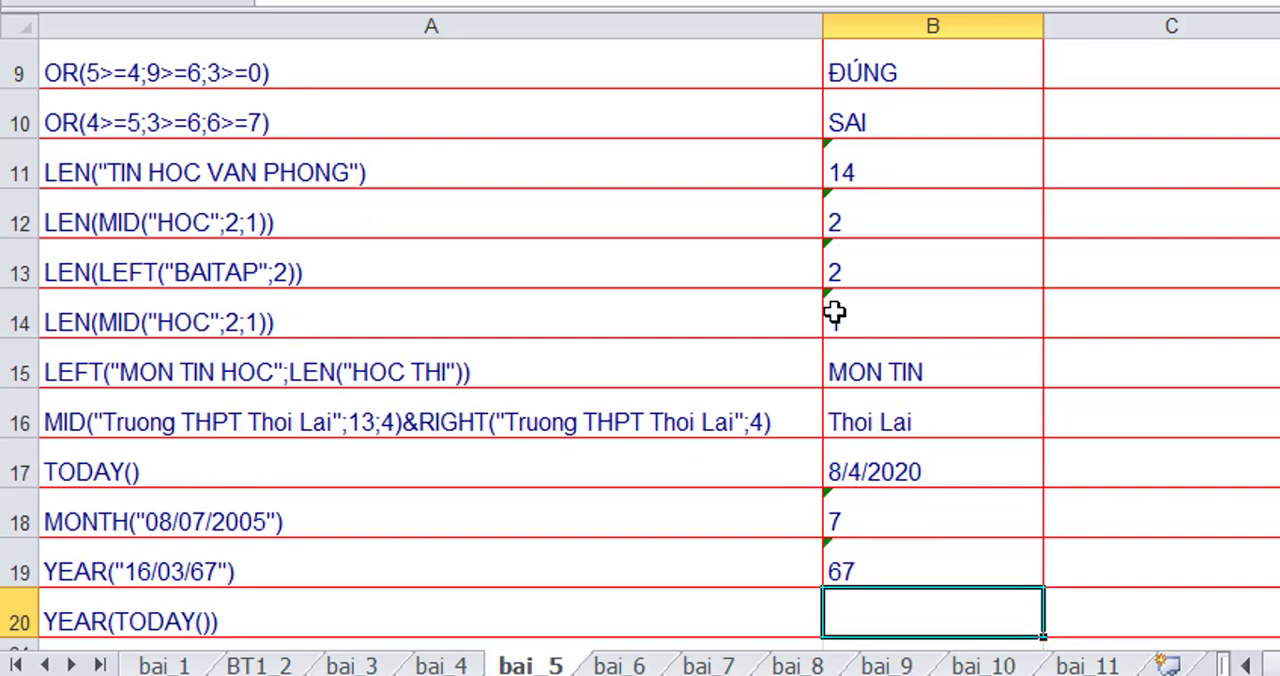
text(20)
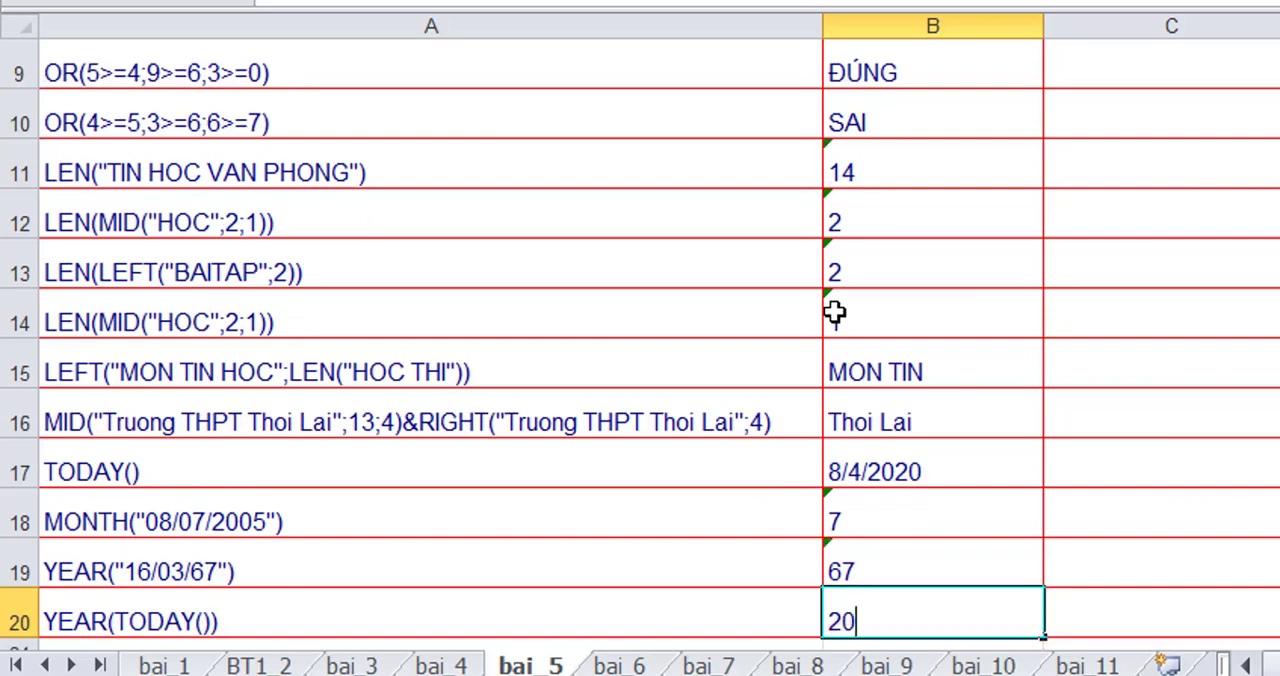
text(20)
key(Return)
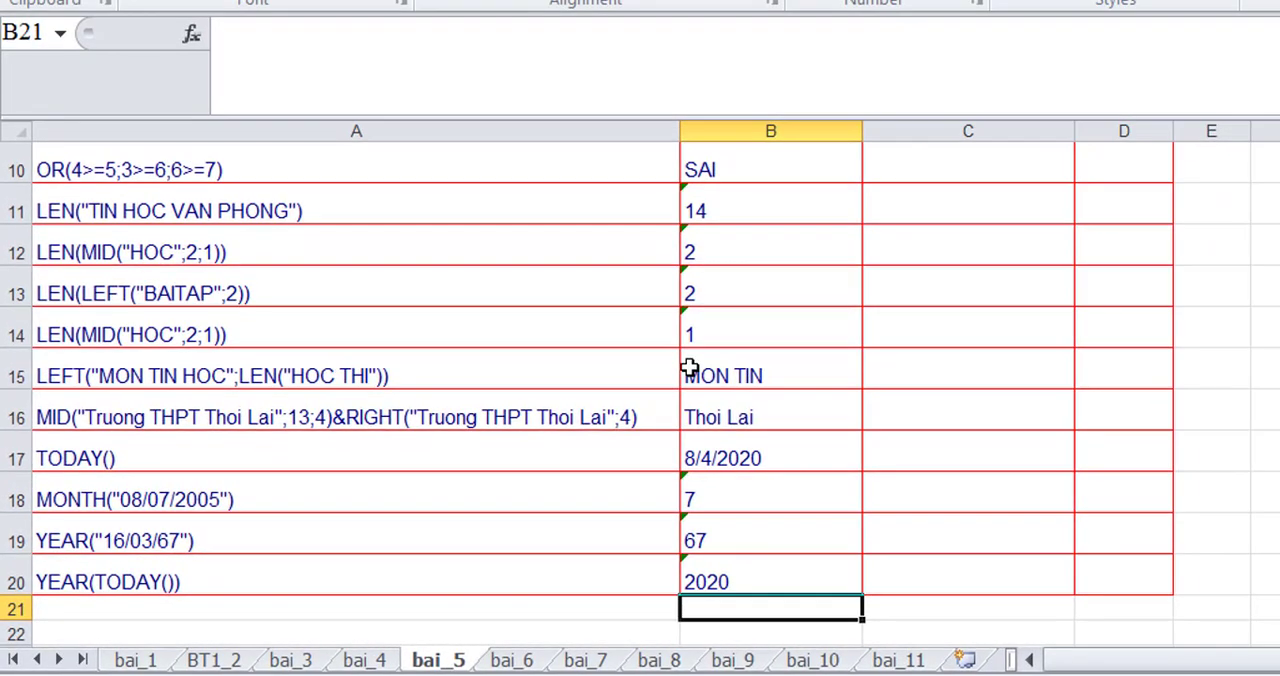
- Enter the formula =AND(5>=0;2>=3;8>=6) in C6 to check the first guess
scroll(1112, 330, up, 3)
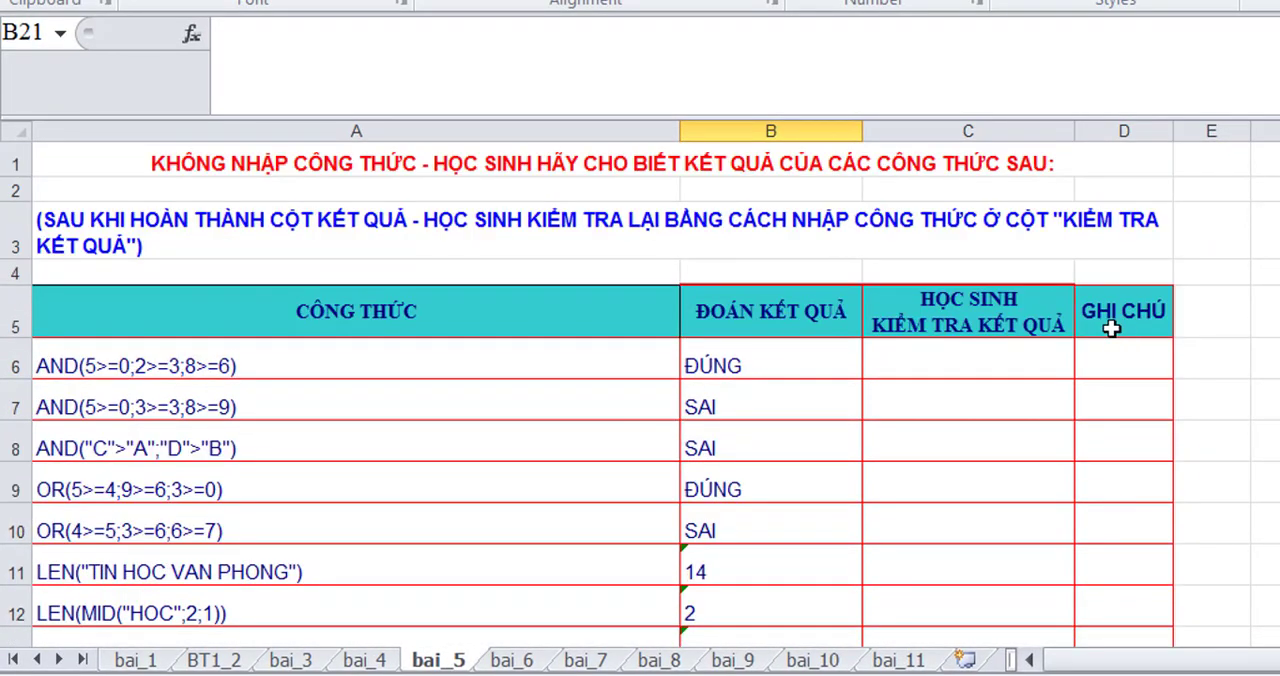
click(937, 359)
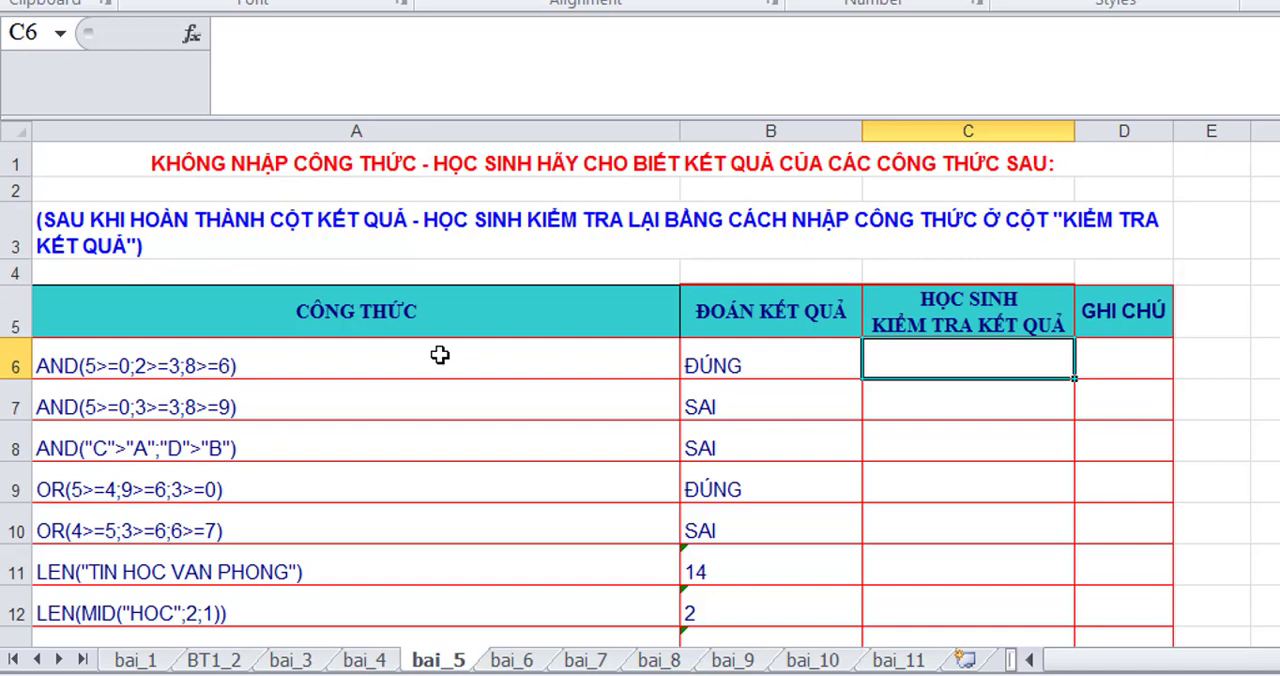
text(=)
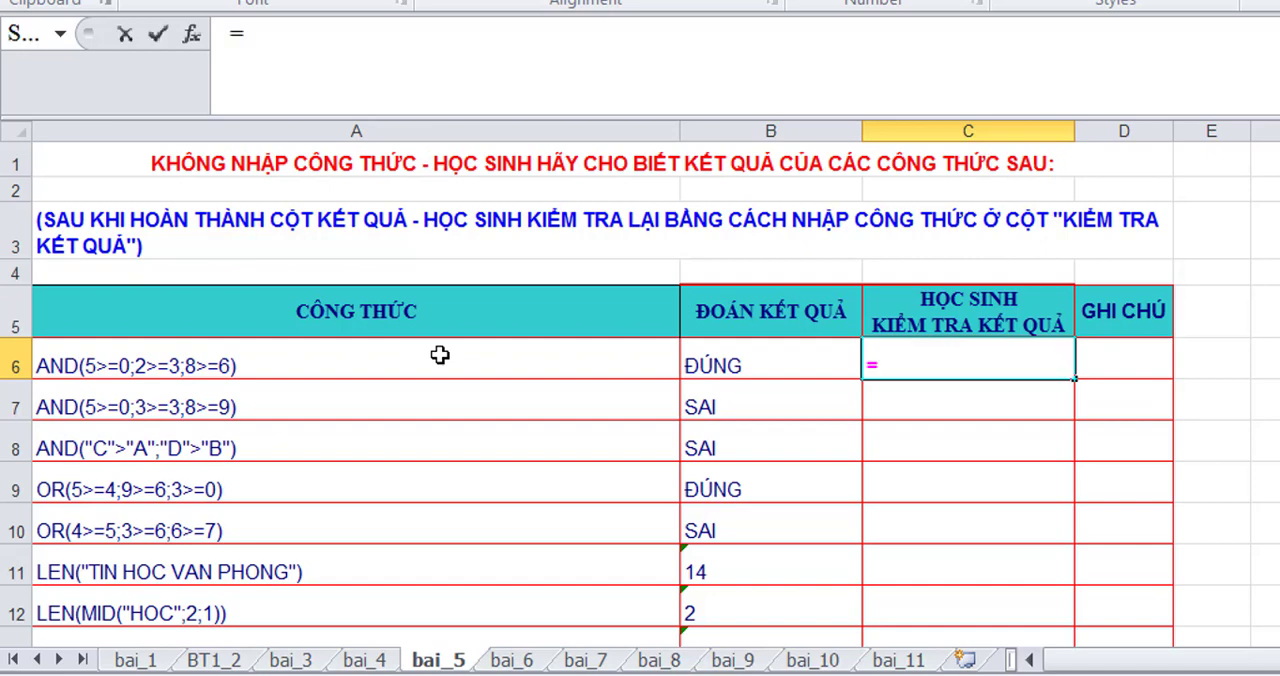
text(A)
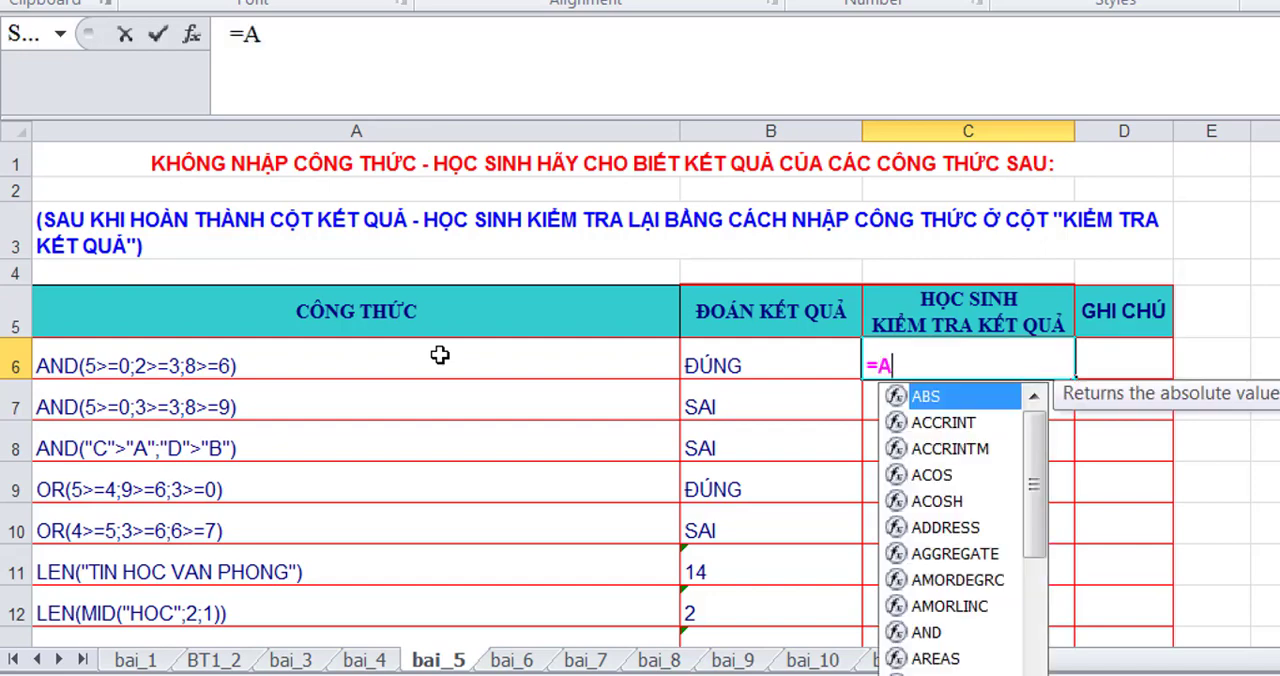
text(ND()
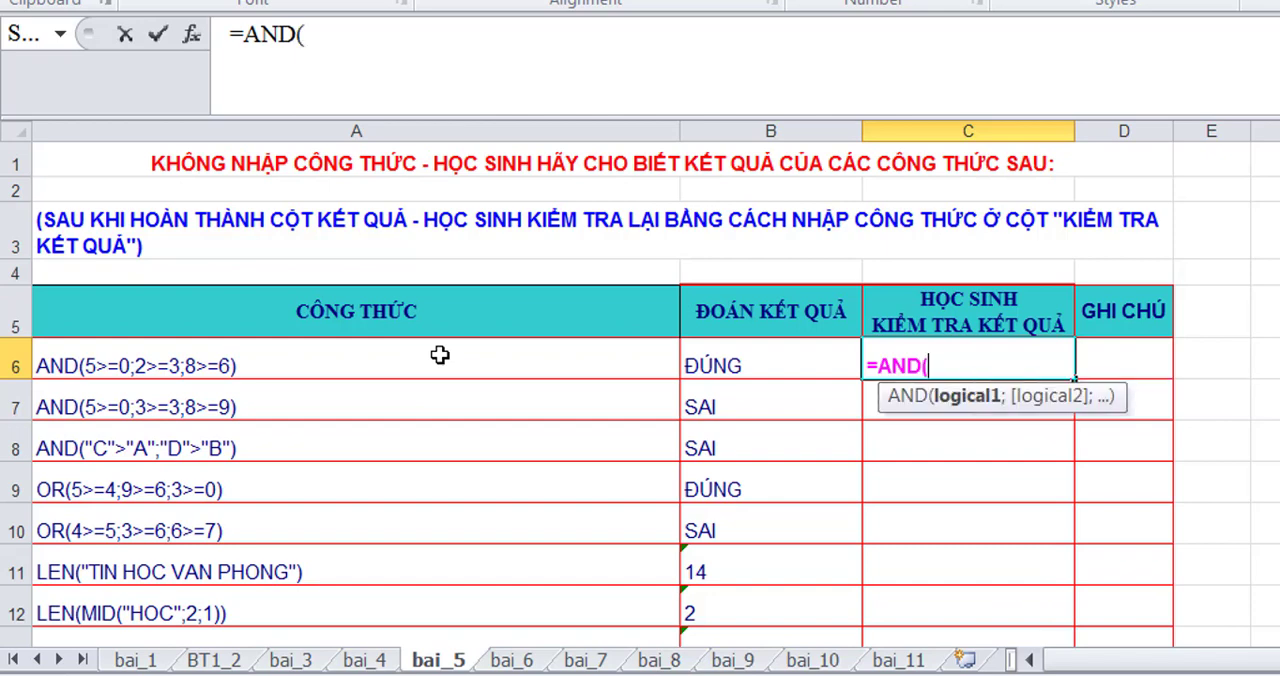
text(5>=0)
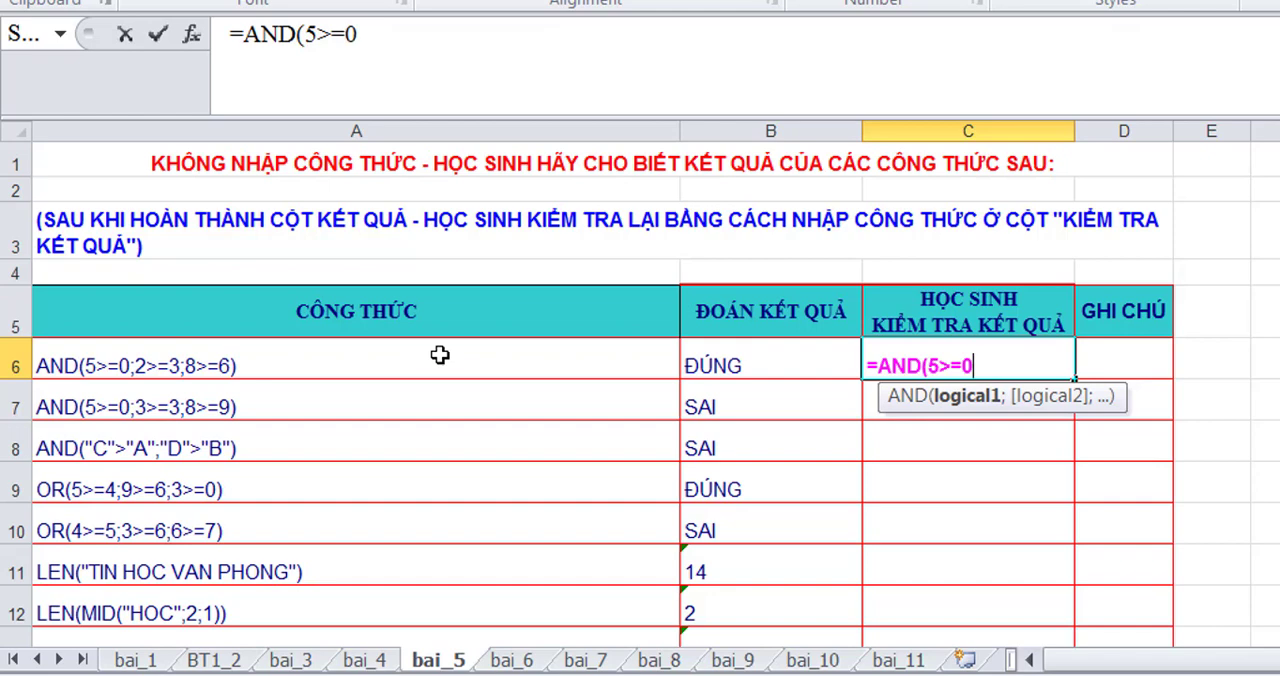
text(;2>=3)
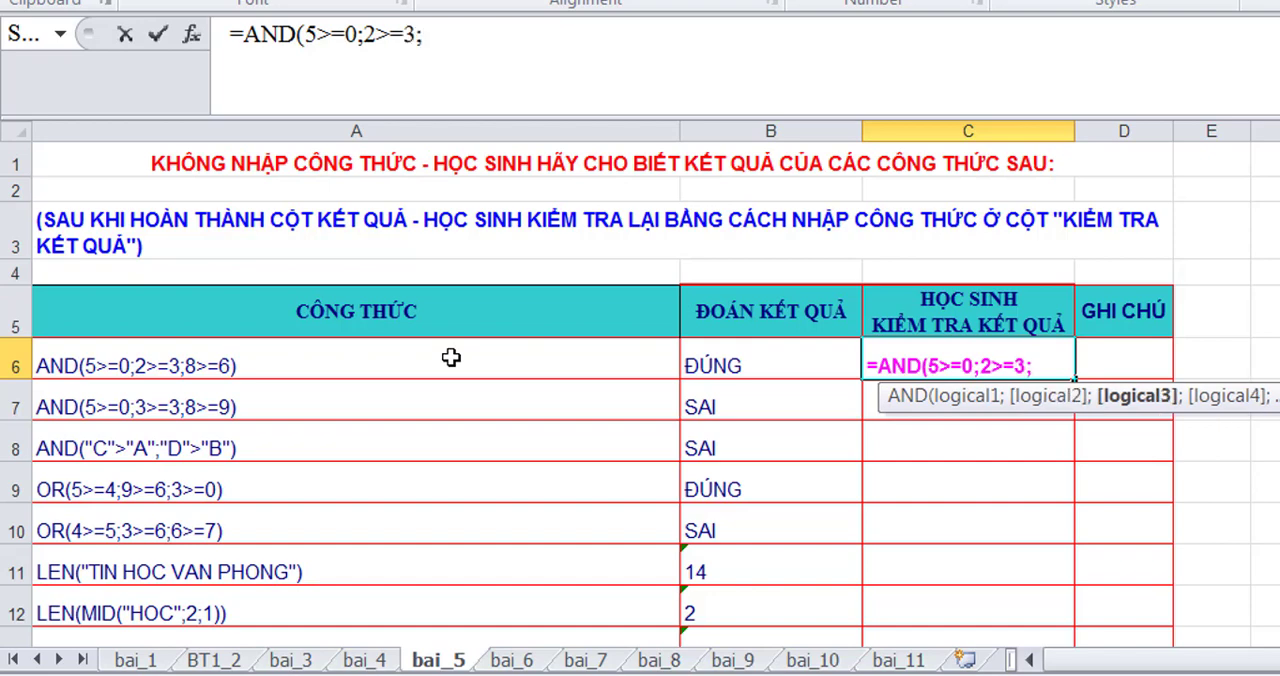
text(8>=6)
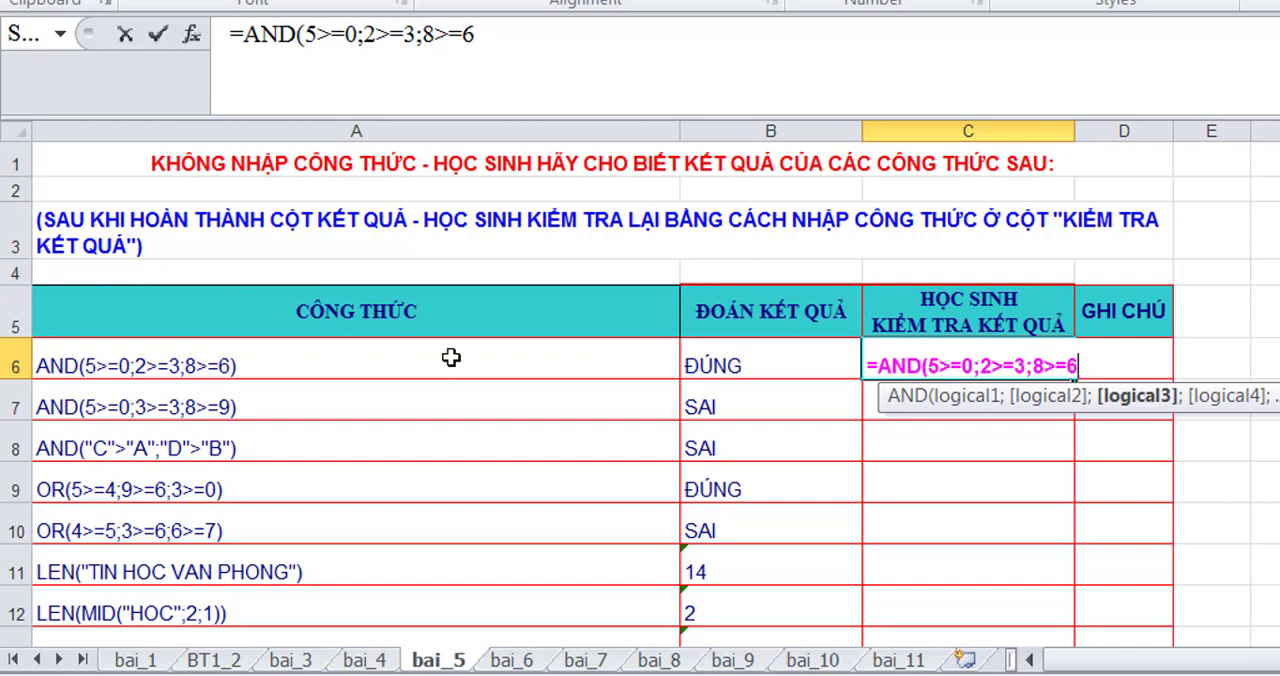
text(_))
key(Return)
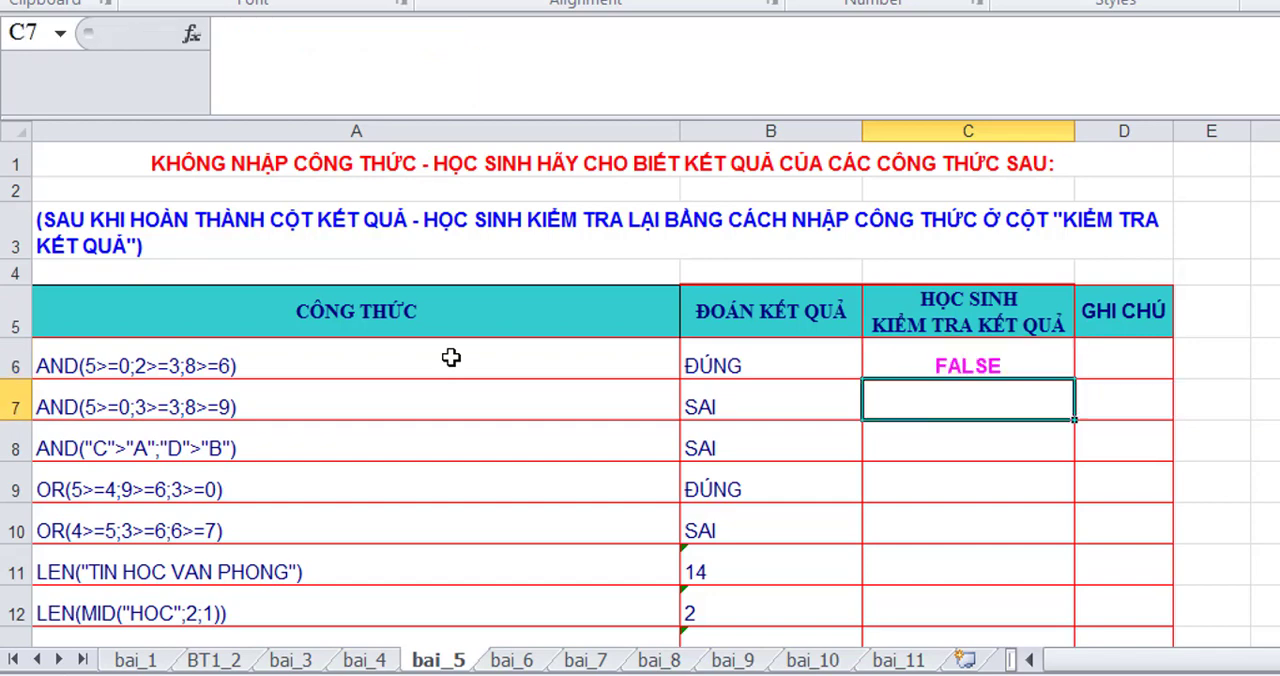
- Copy the formula texts from A7 to the end of the list in column A and paste them into column C starting at C7
scroll(205, 429, down, 1)
click(493, 289)
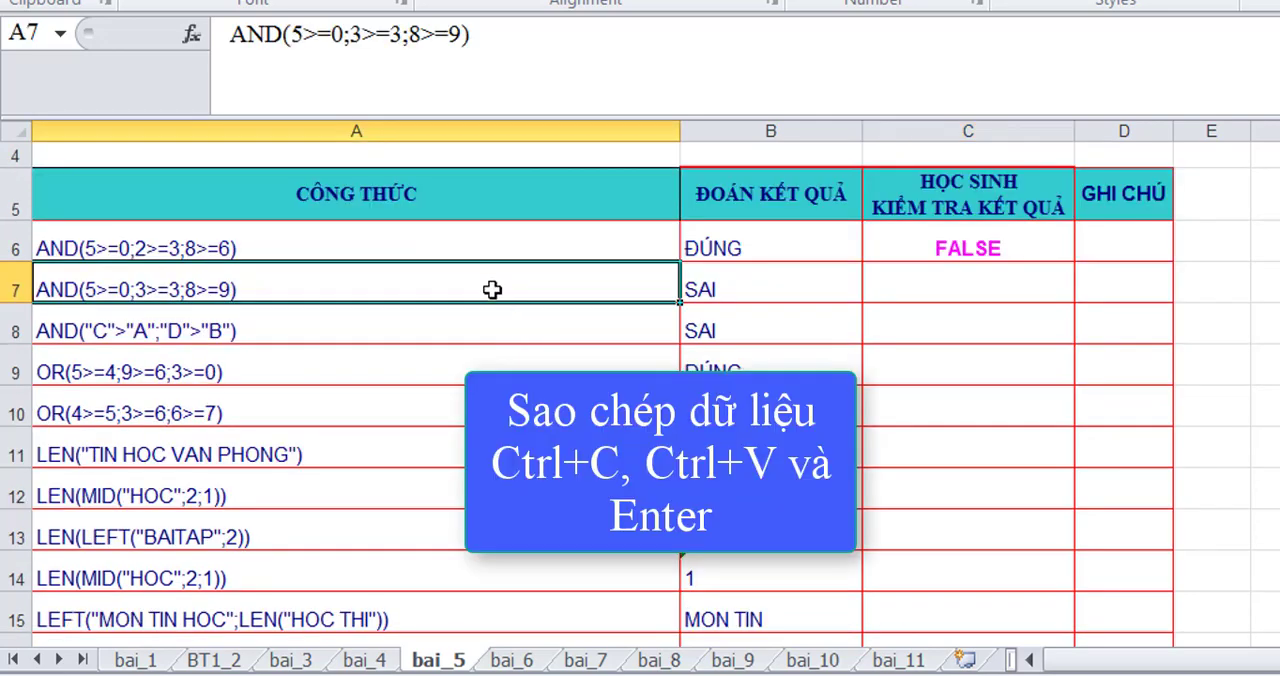
key(ctrl+shift+Down)
key(ctrl+c)
scroll(683, 360, up, 3)
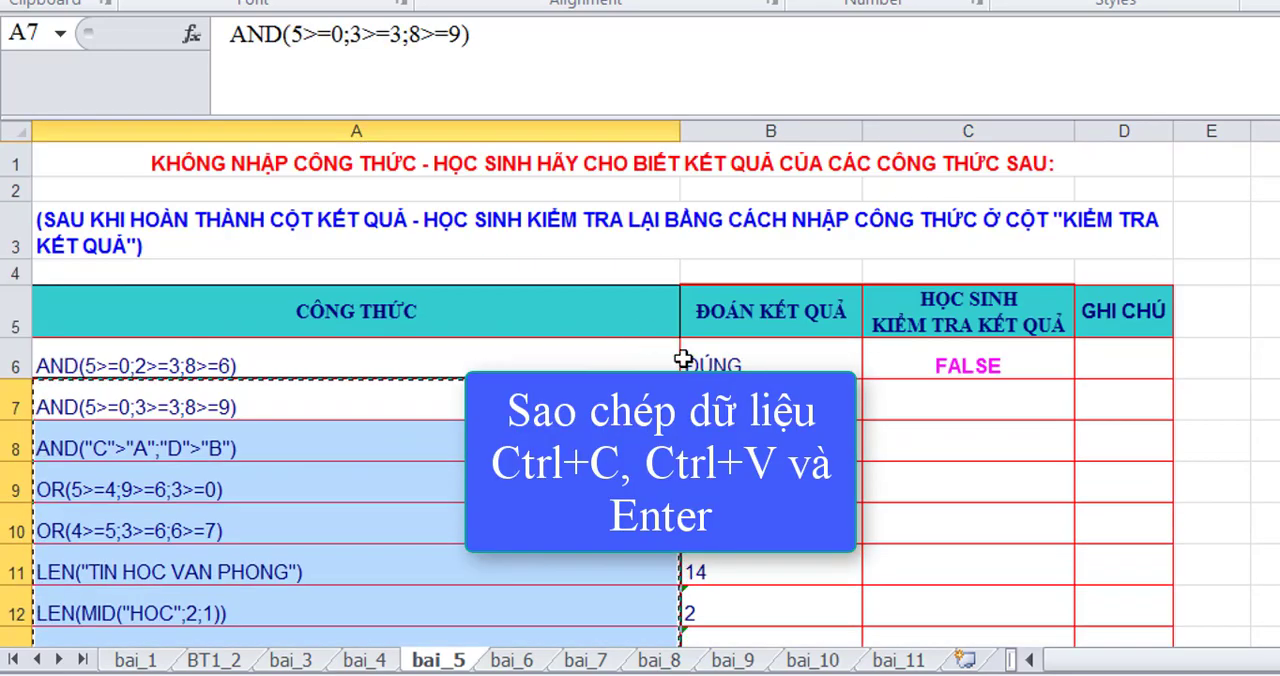
scroll(683, 360, down, 1)
click(960, 280)
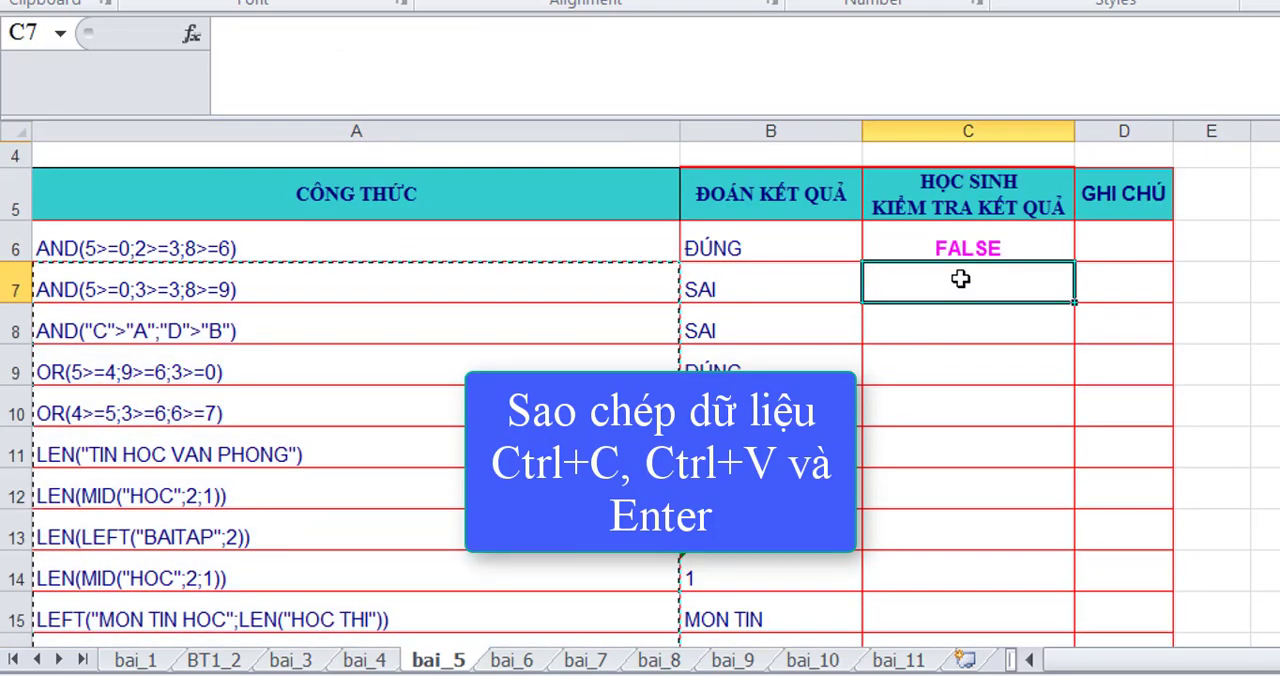
key(ctrl+v)
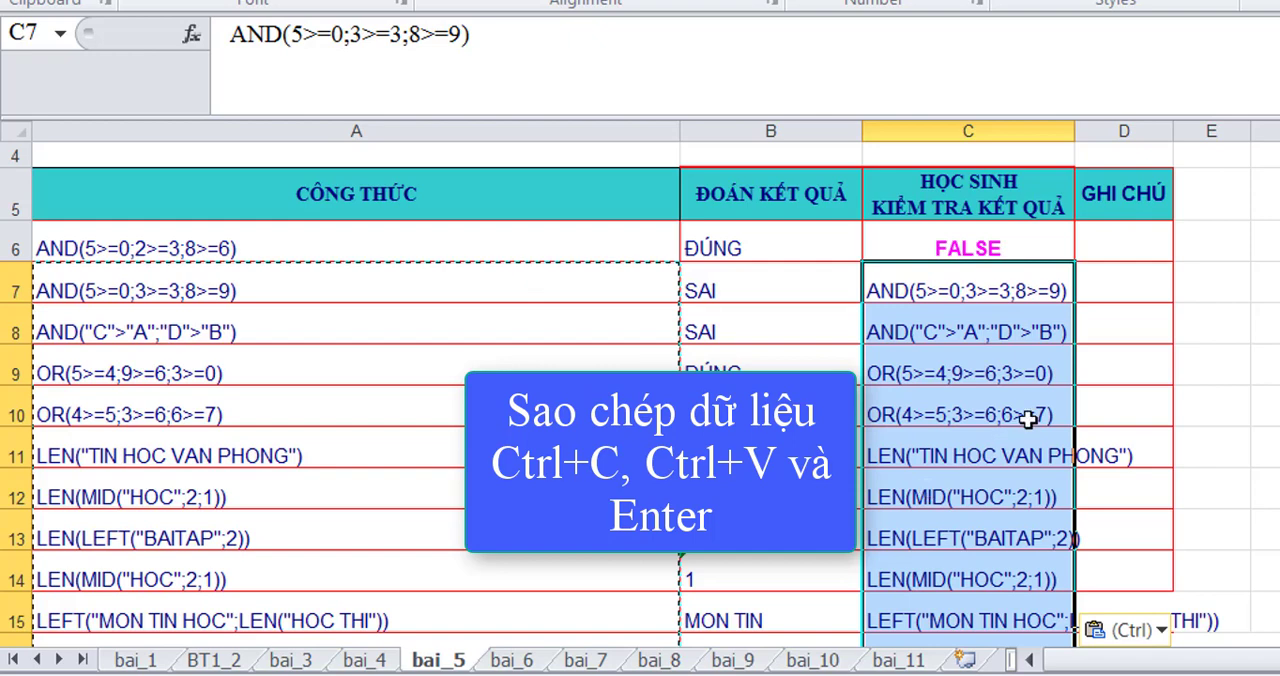
key(Return)
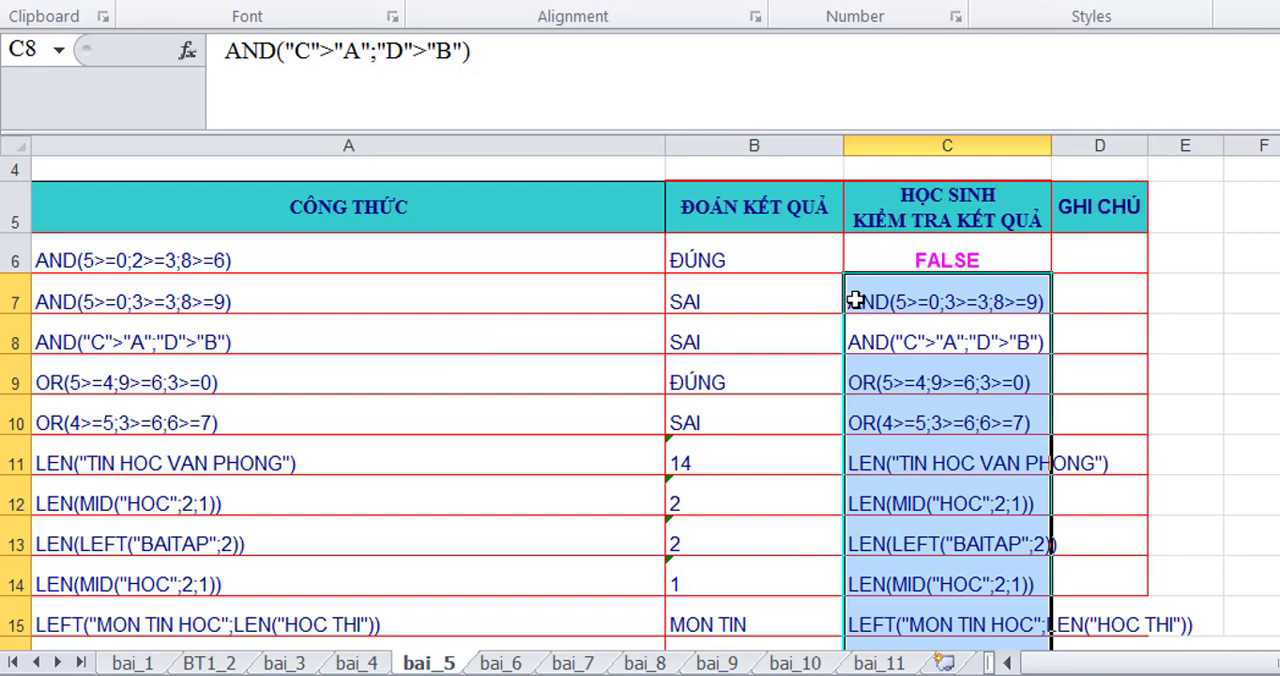
- Turn the copied texts in C7 and C8 into working formulas by adding an equals sign in front of each AND
double_click(855, 300)
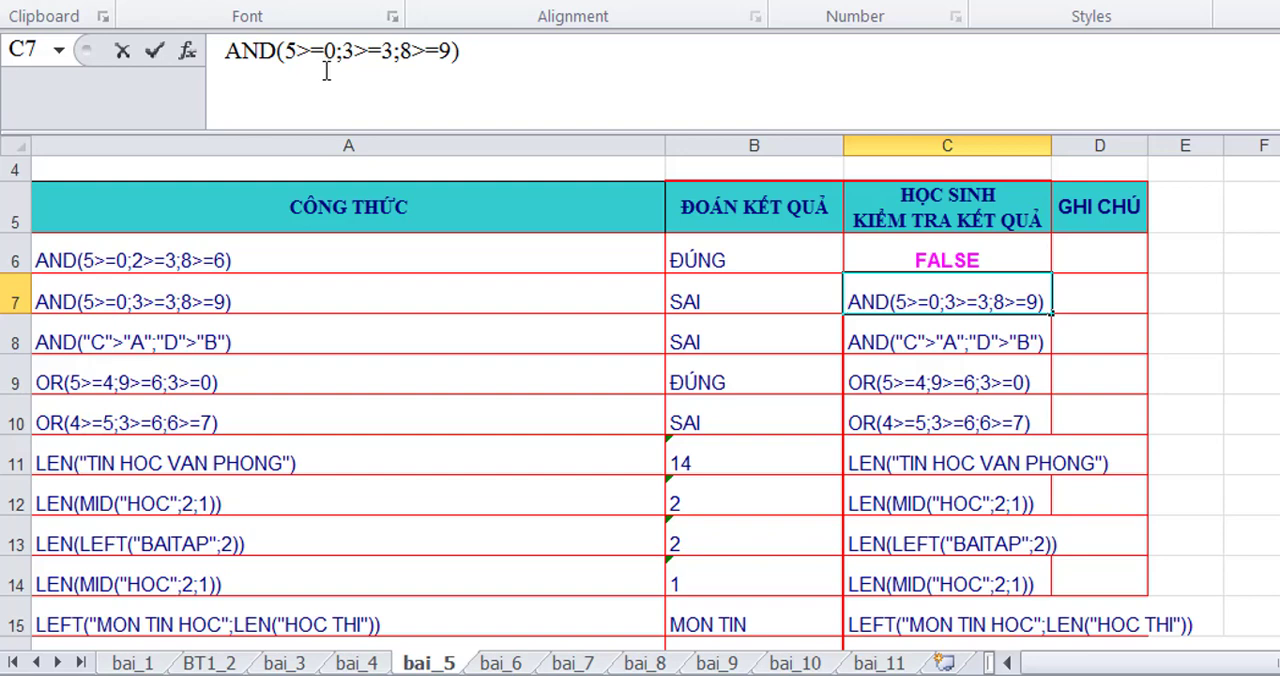
text(=)
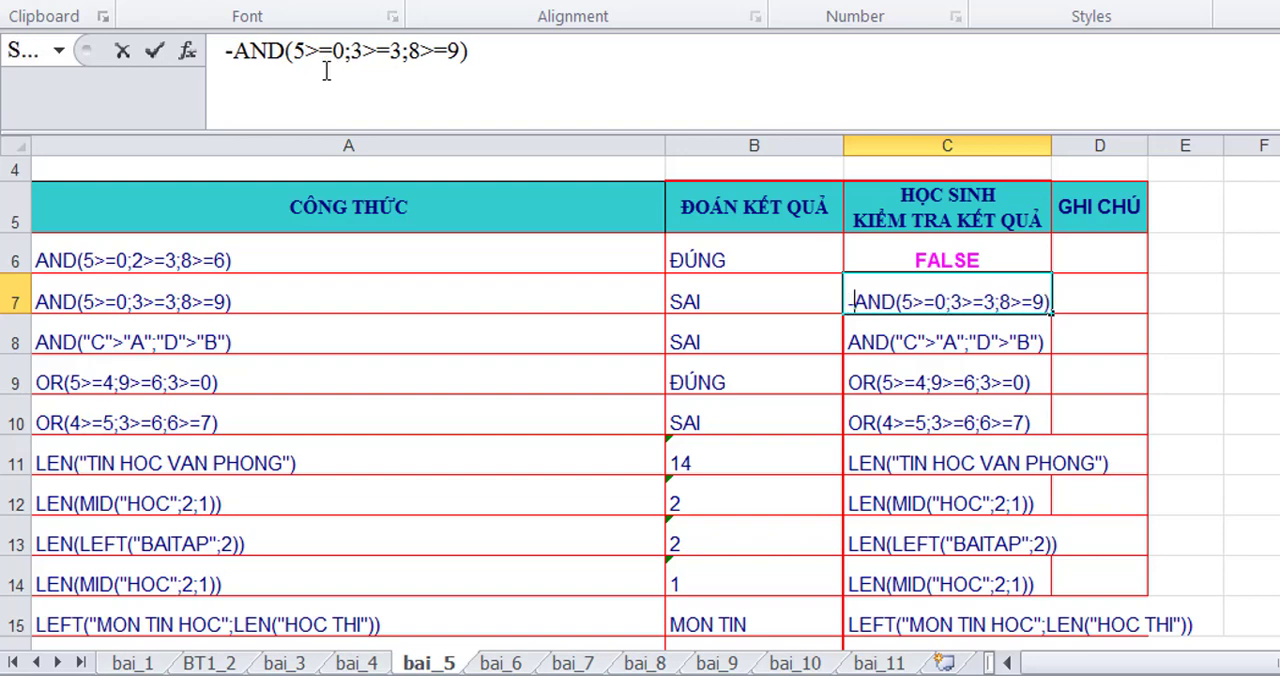
key(BackSpace)
text(=)
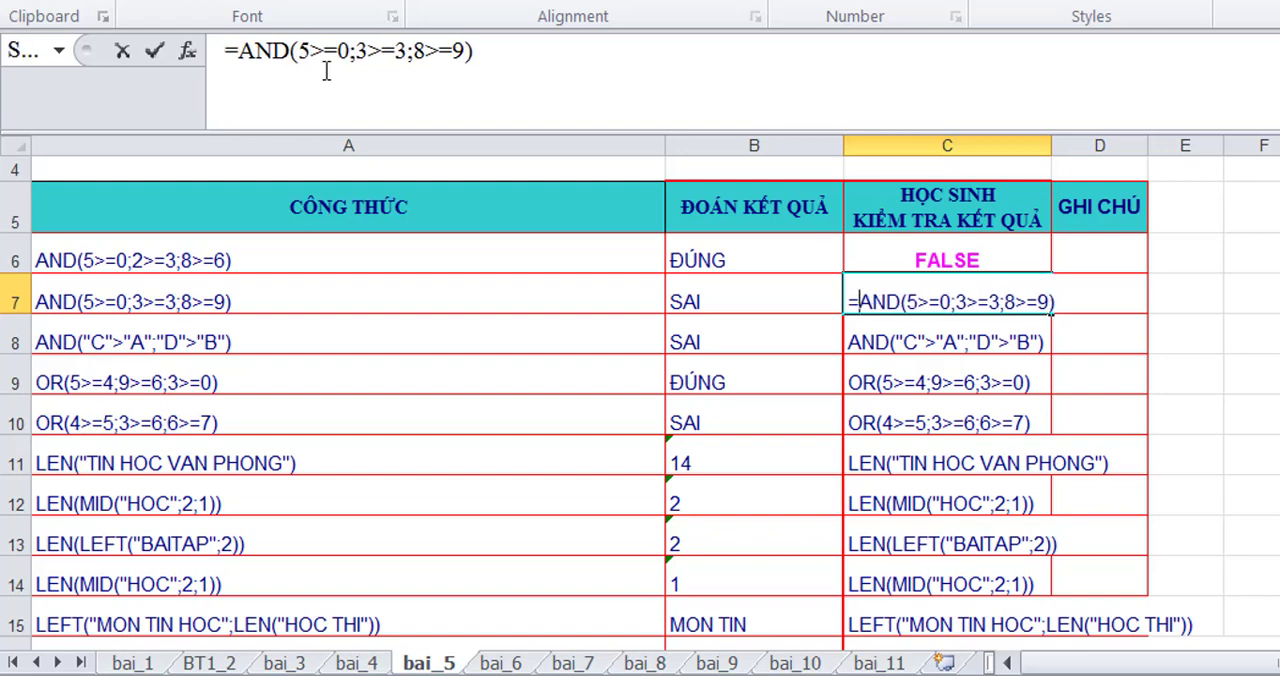
key(Return)
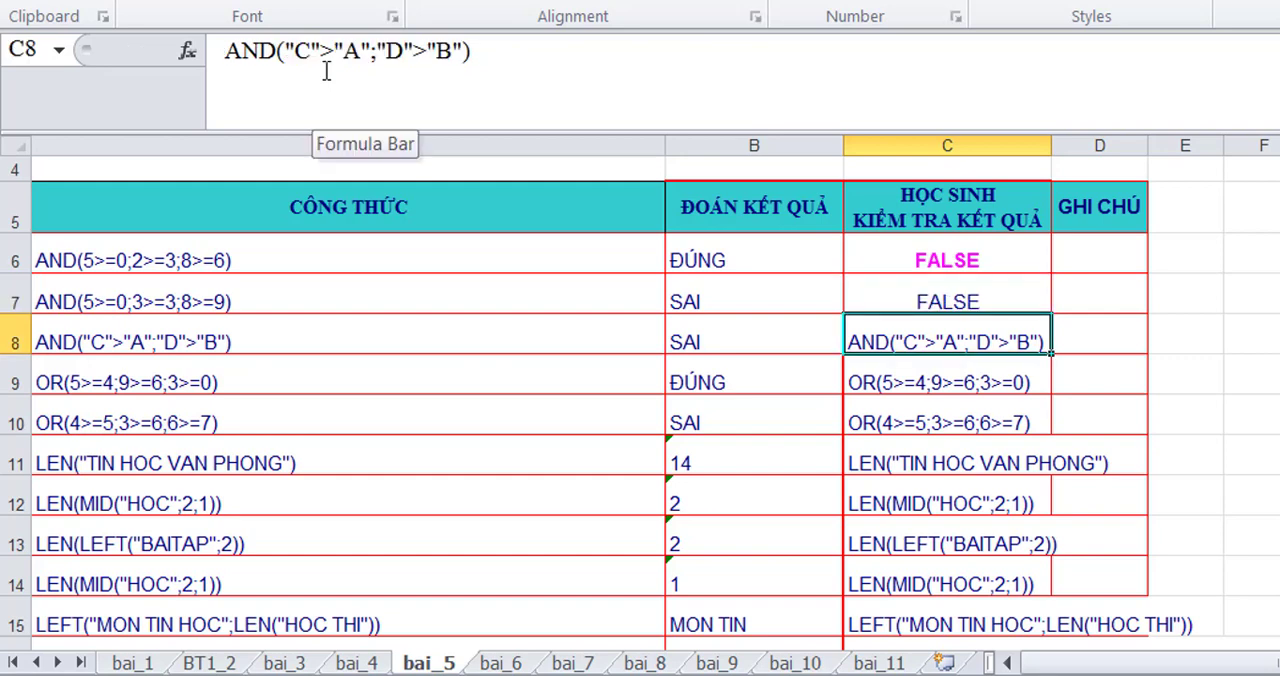
click(227, 52)
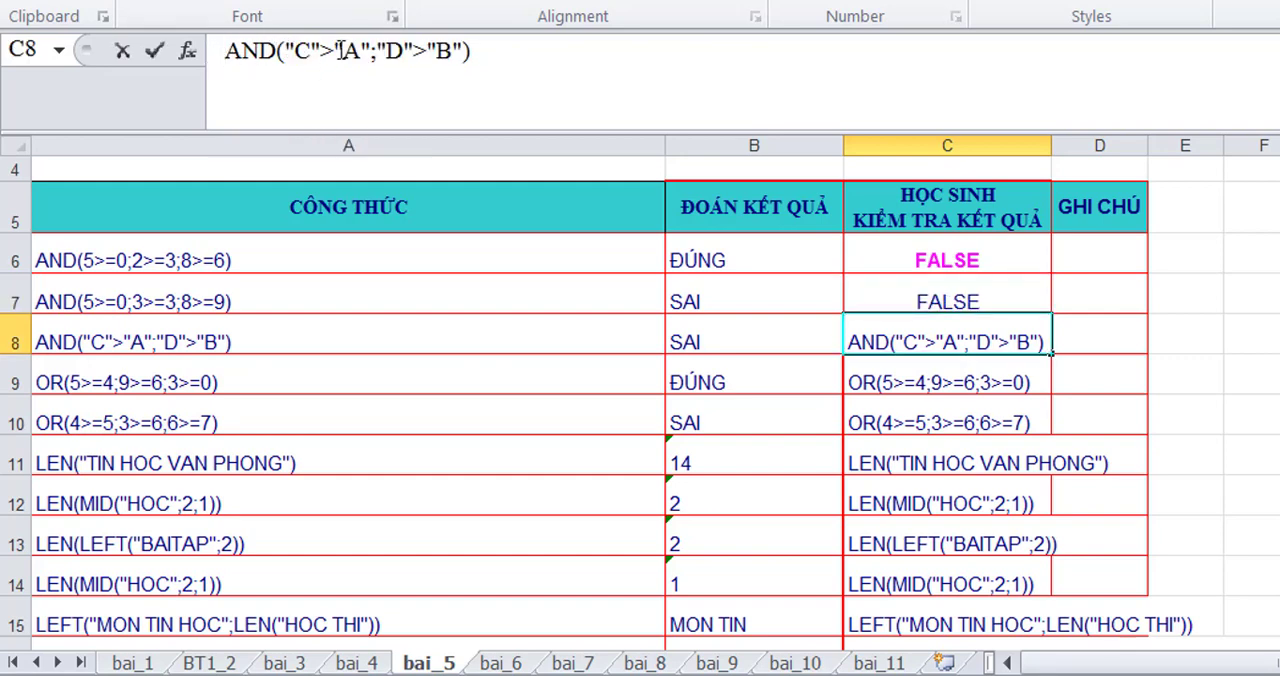
text(=)
key(Return)
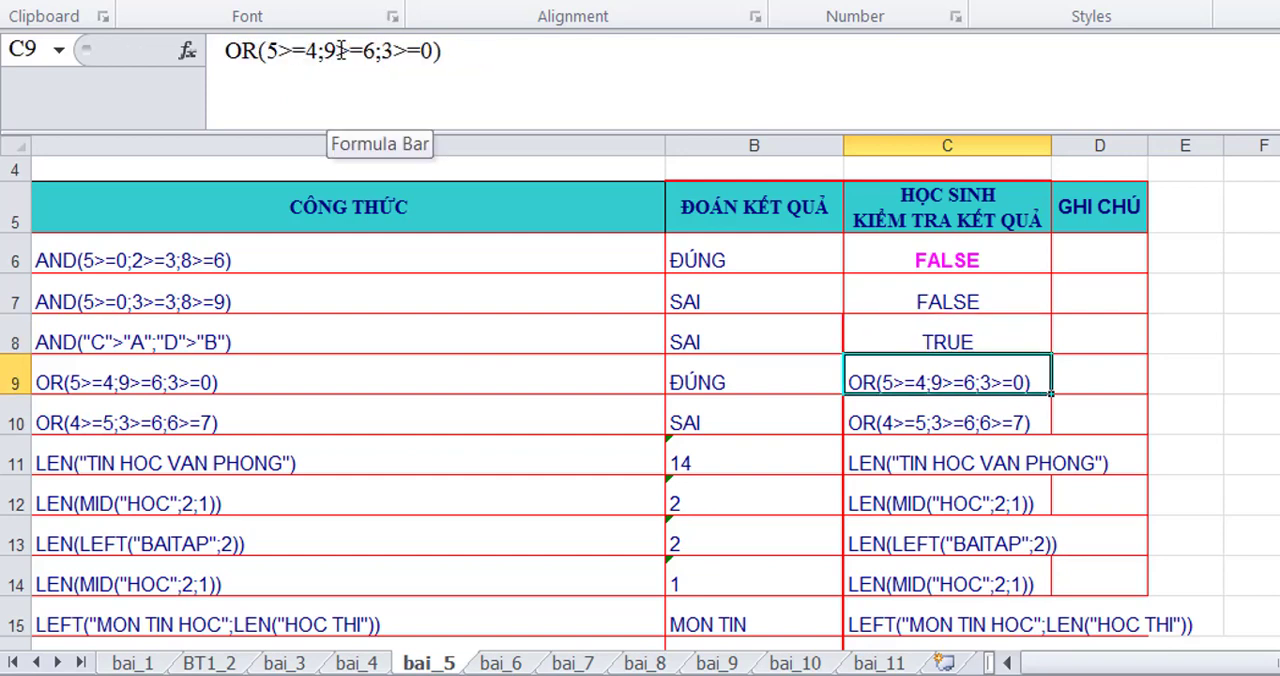
- Enter the note "Hàm AND đúng nếu tất cả đúng, 2>=3 Sai" in D6
click(1079, 266)
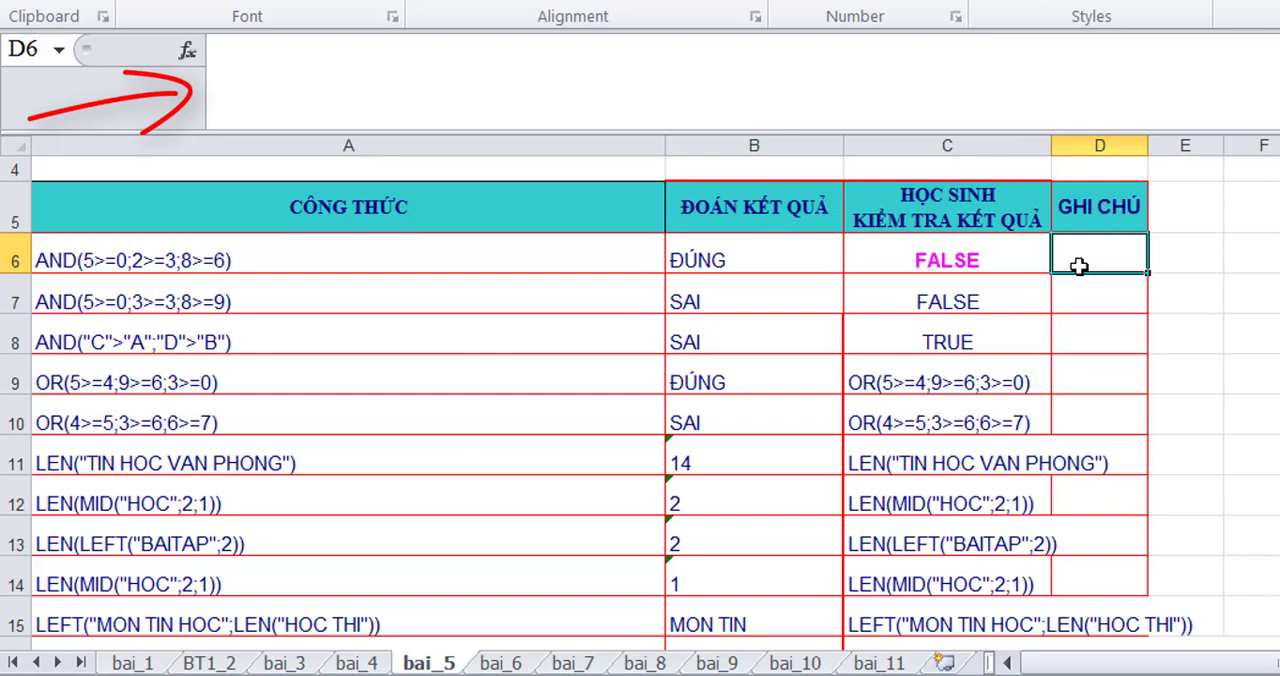
text(h)
key(BackSpace)
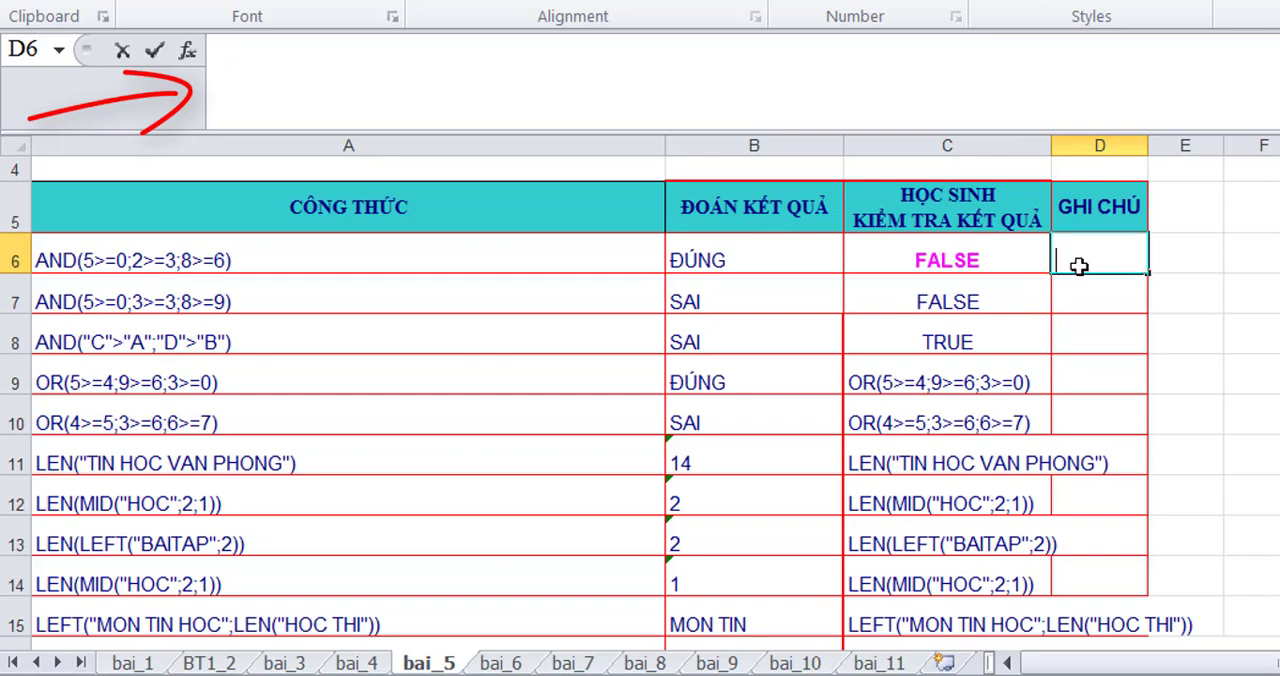
text(Hàm )
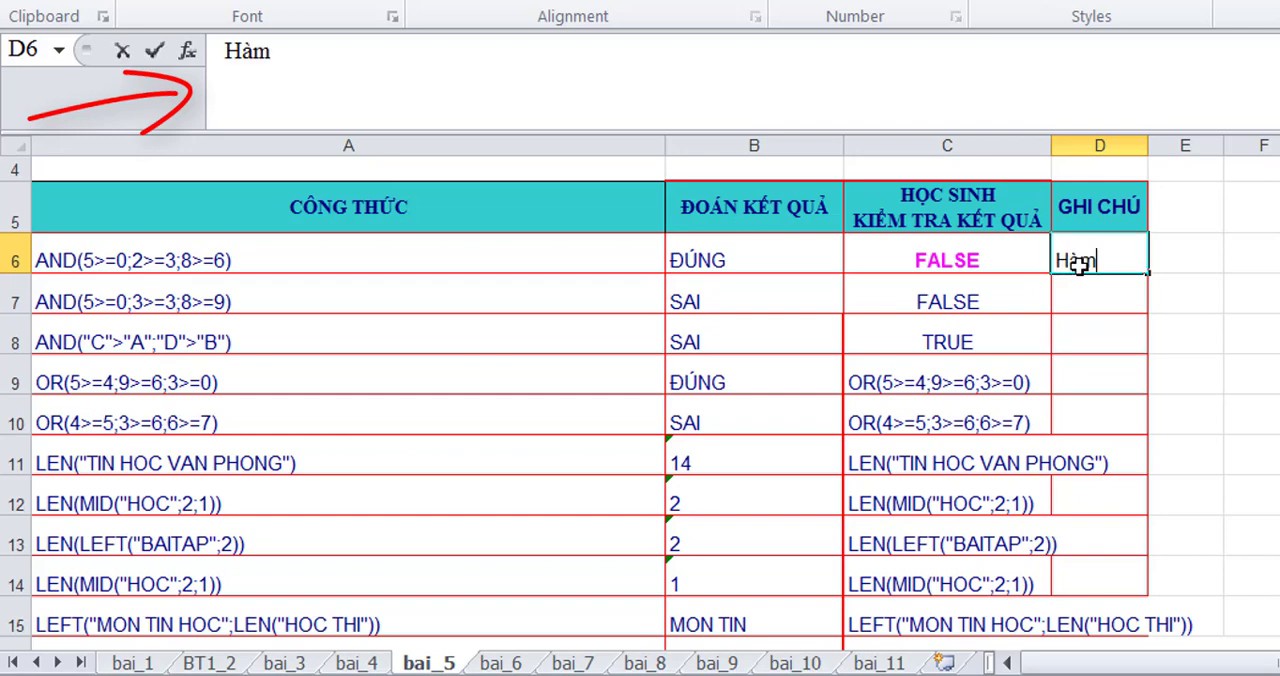
text(AN)
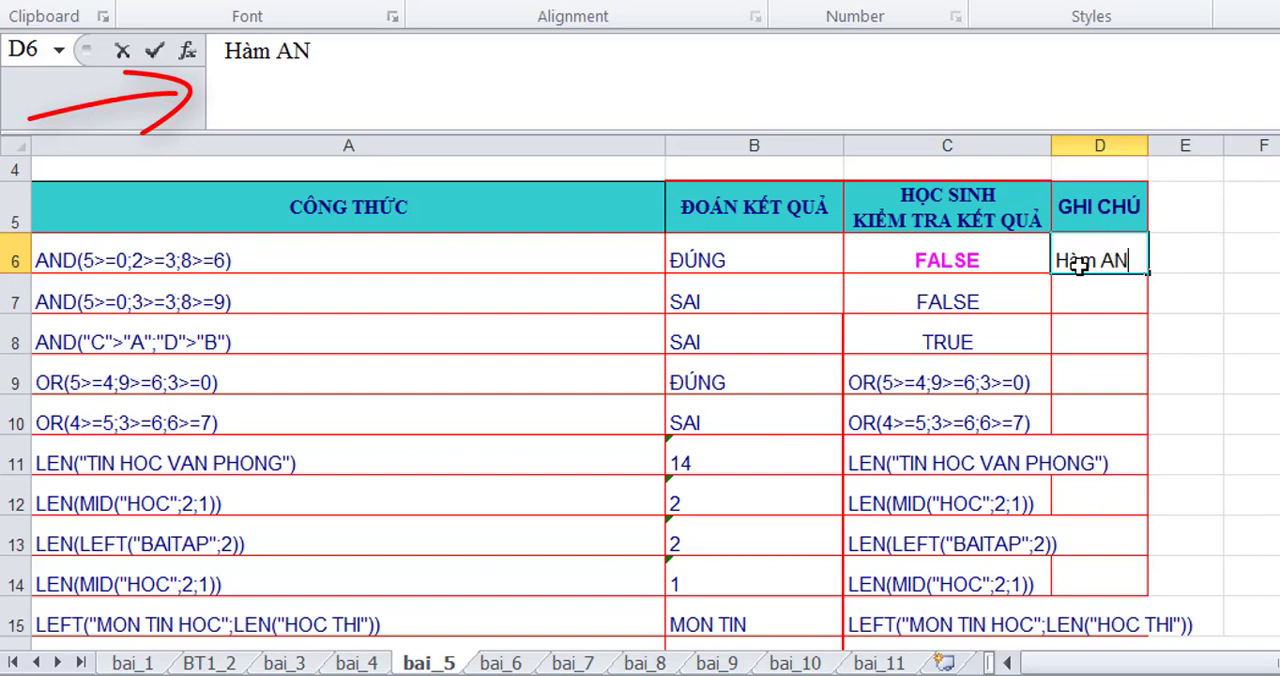
text(D đu)
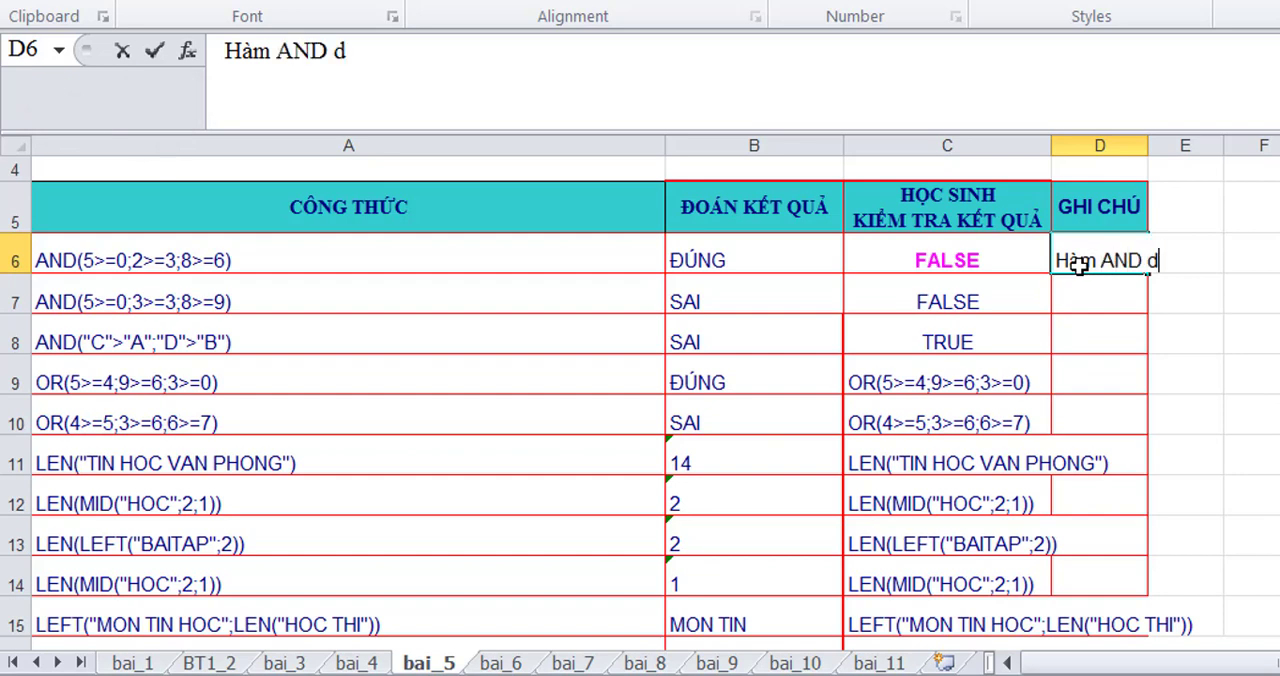
text(ng nếu)
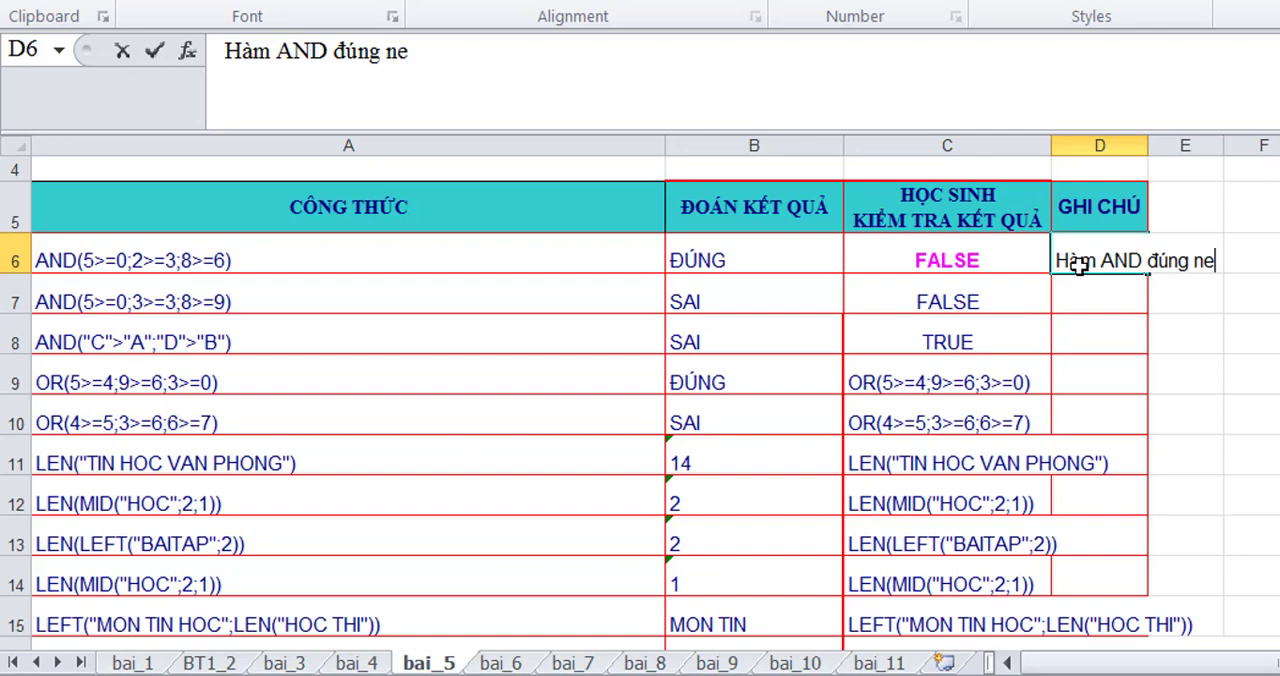
text( t)
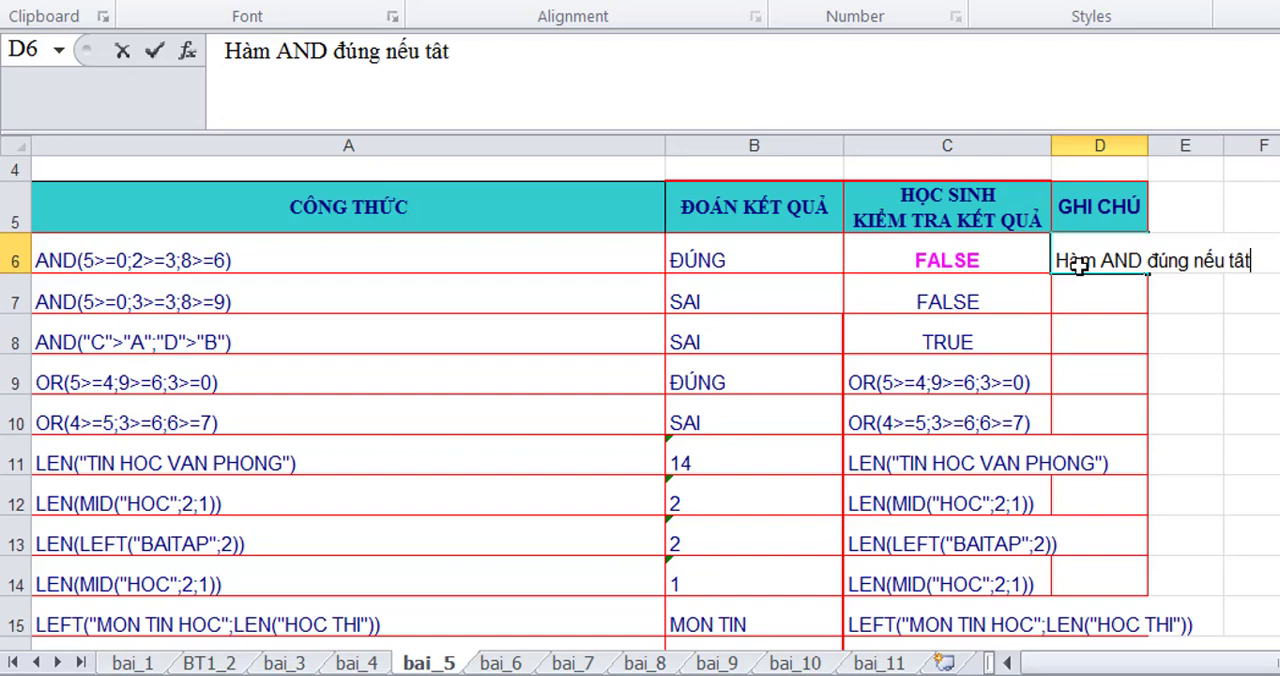
text(ất cả đu)
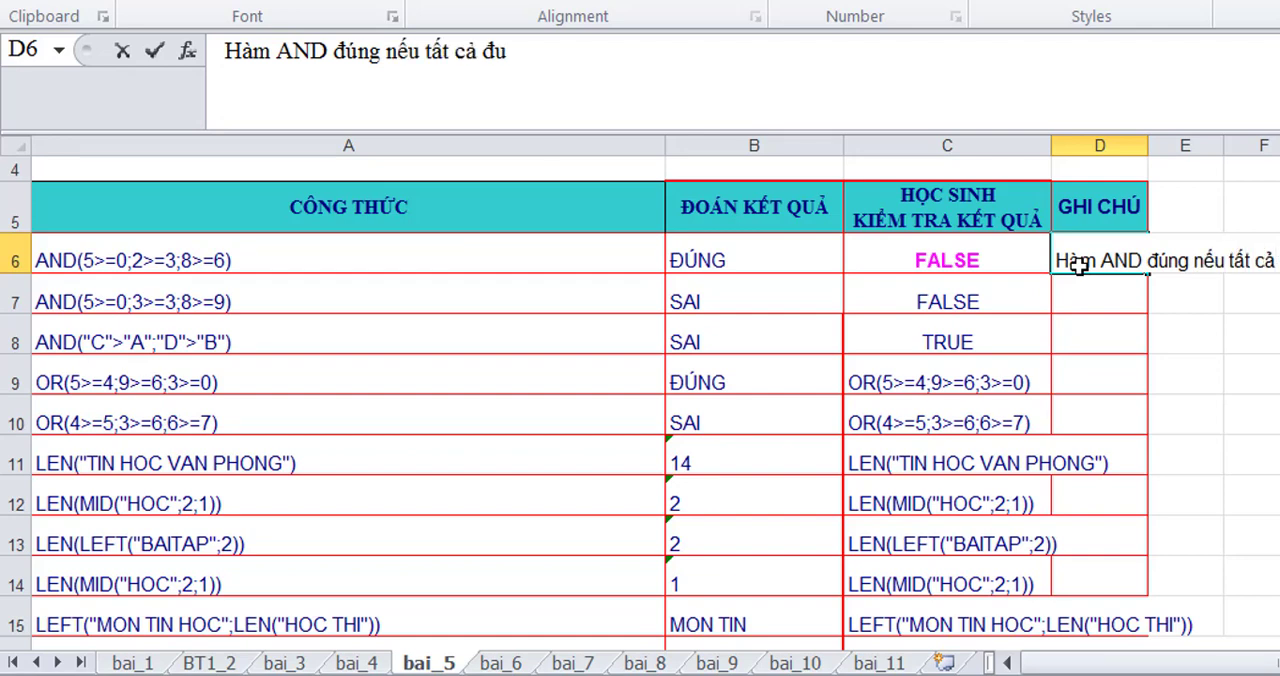
text(ngs)
text(, 2)
text(>)
text(=)
text(3)
text( Sai)
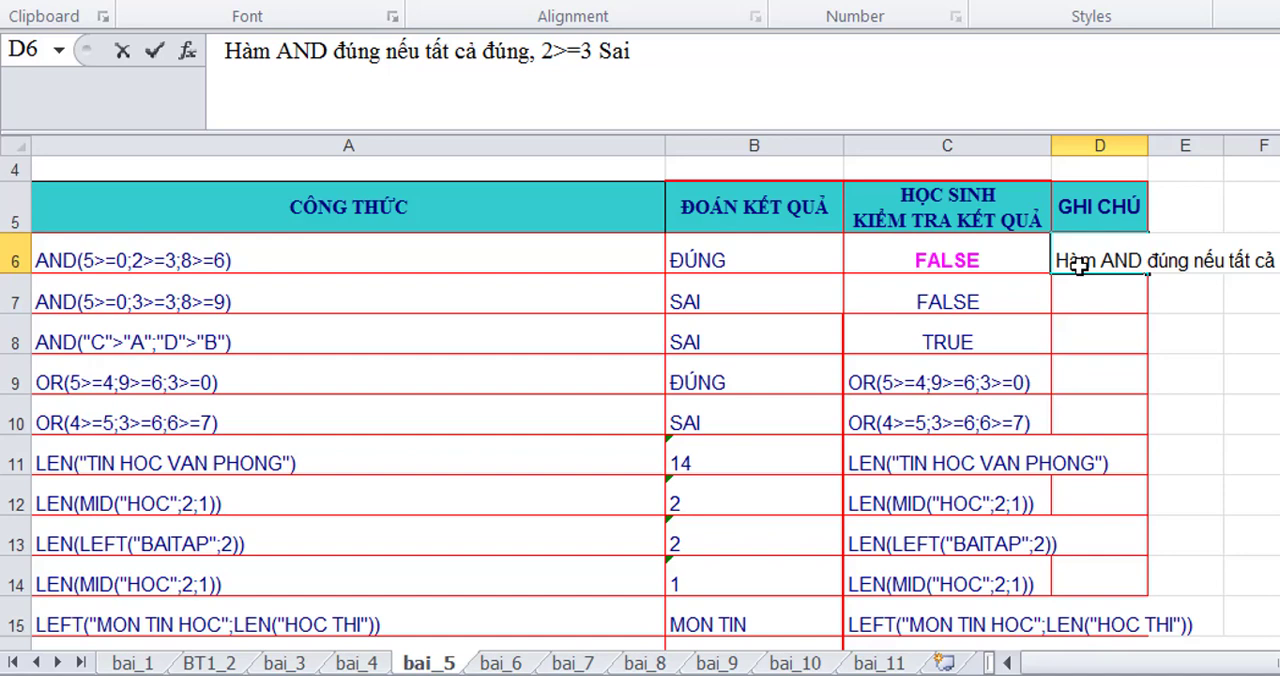
key(Return)
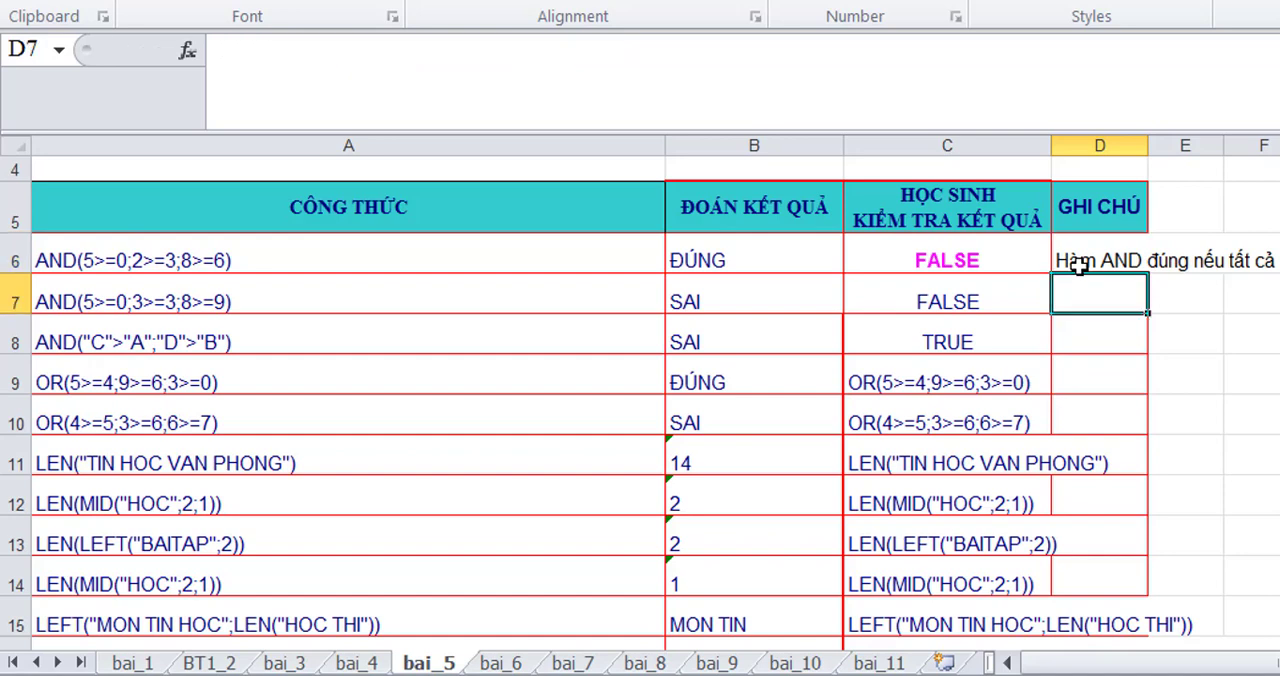
- Enter the note "Hàm AND sai nếu có một cái sai, 8>=9 Sai" in D7
text(Hàm )
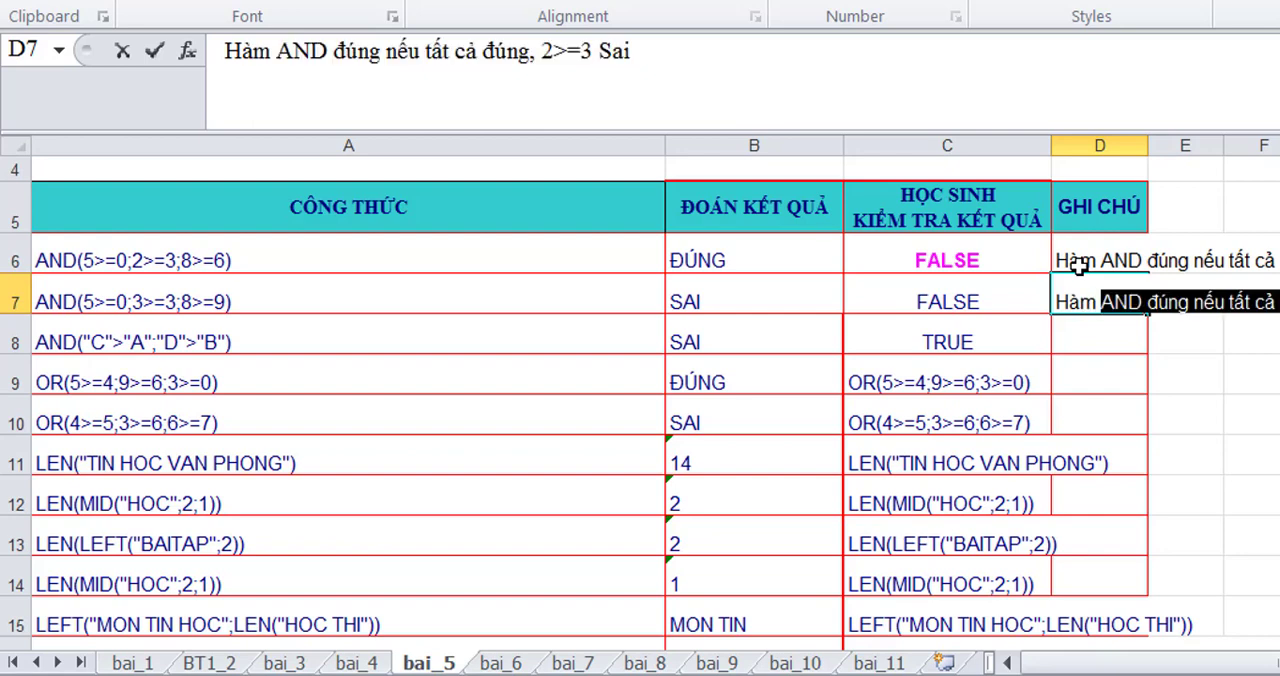
text(AND)
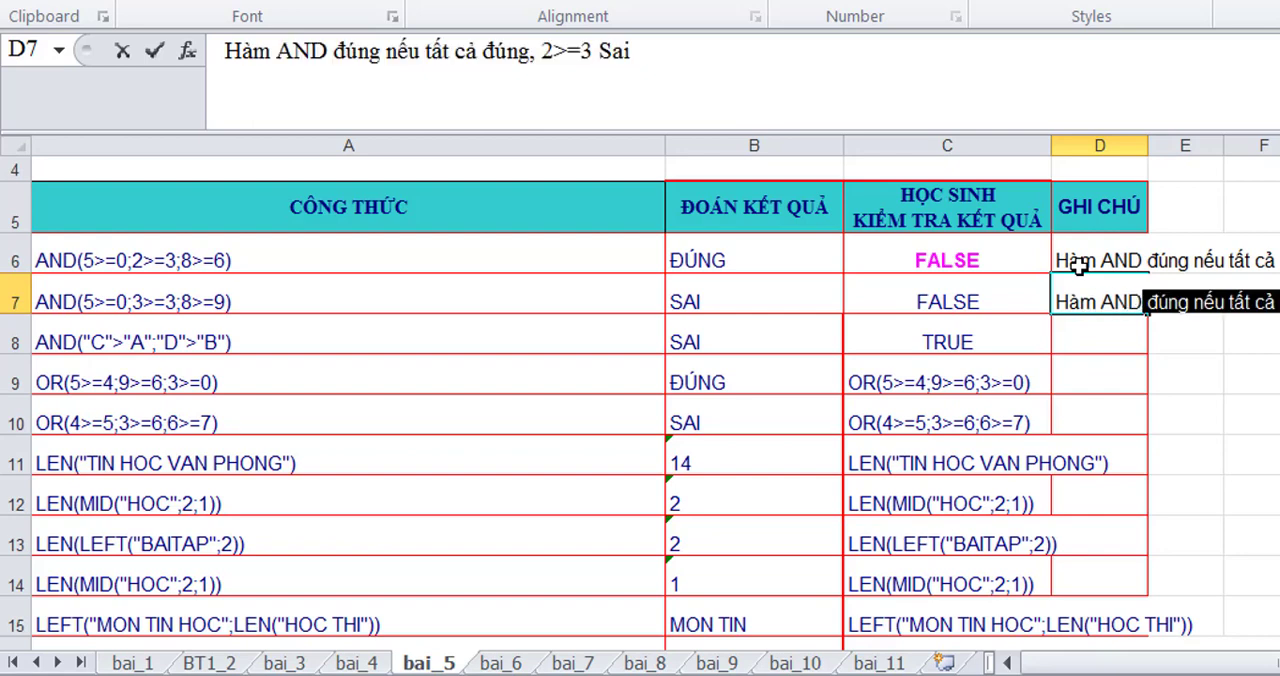
text( sai)
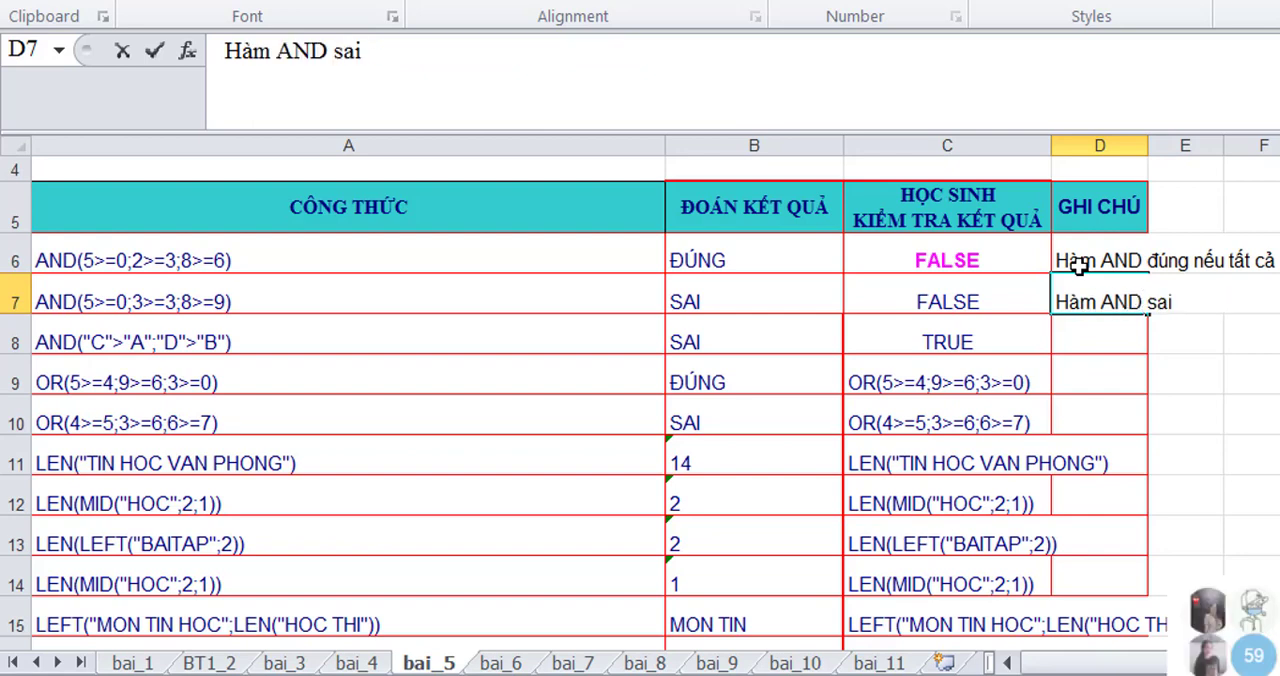
text( nếu cos một)
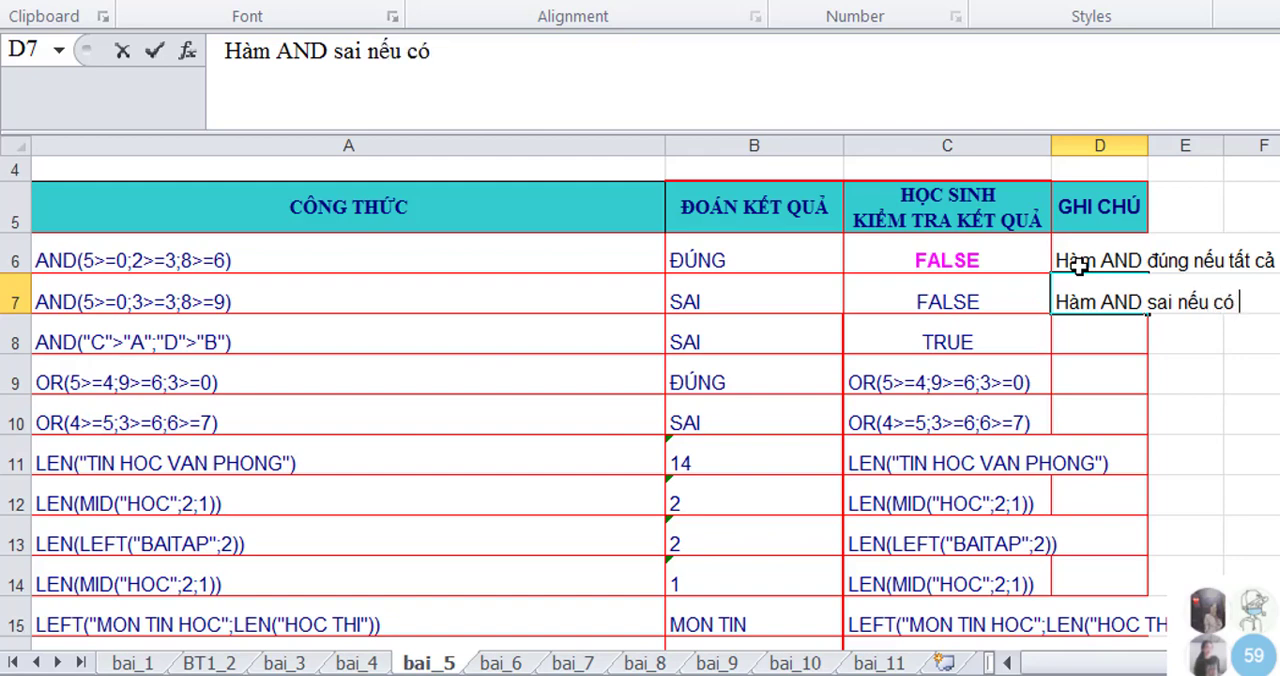
text( ci)
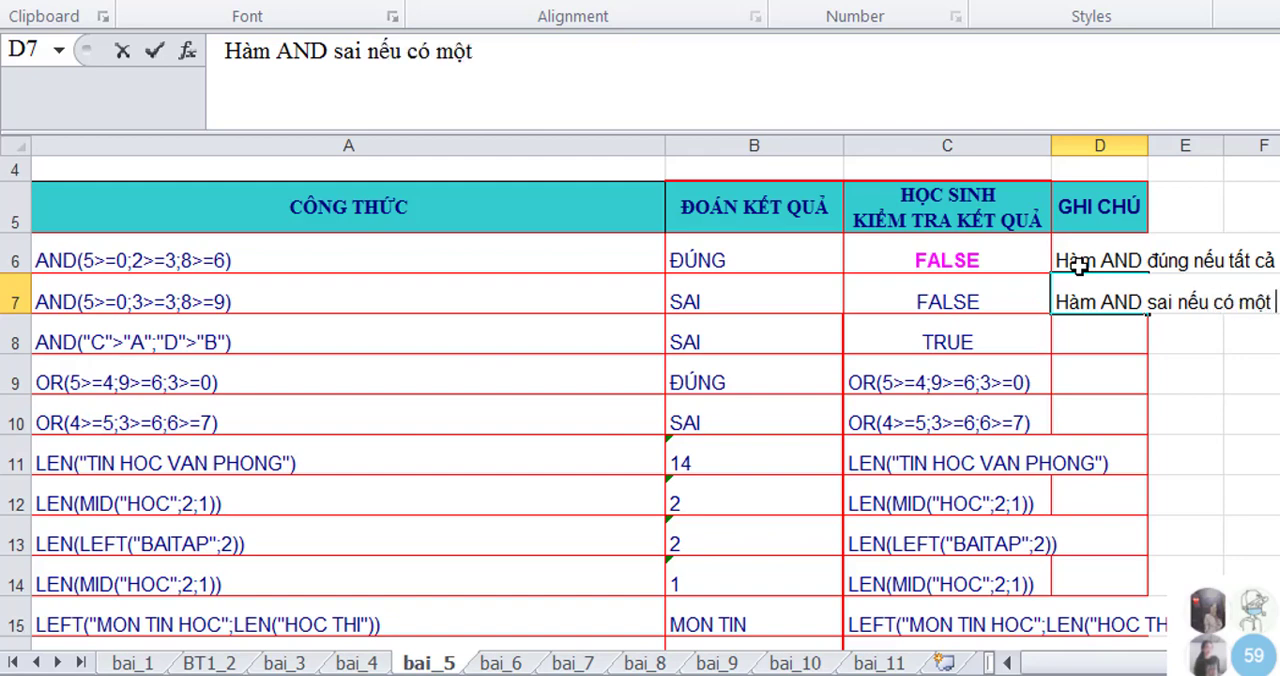
key(BackSpace)
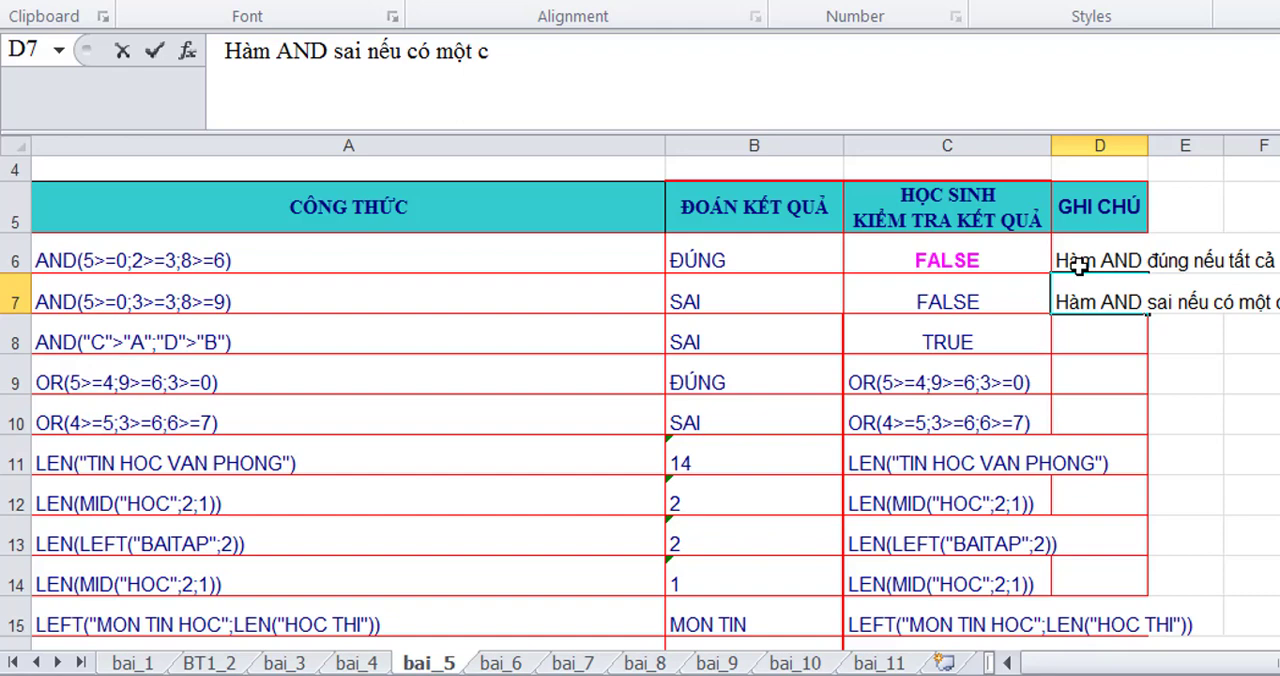
text(ais)
text( sai)
text(, 8)
text(?)
key(BackSpace)
text(>=)
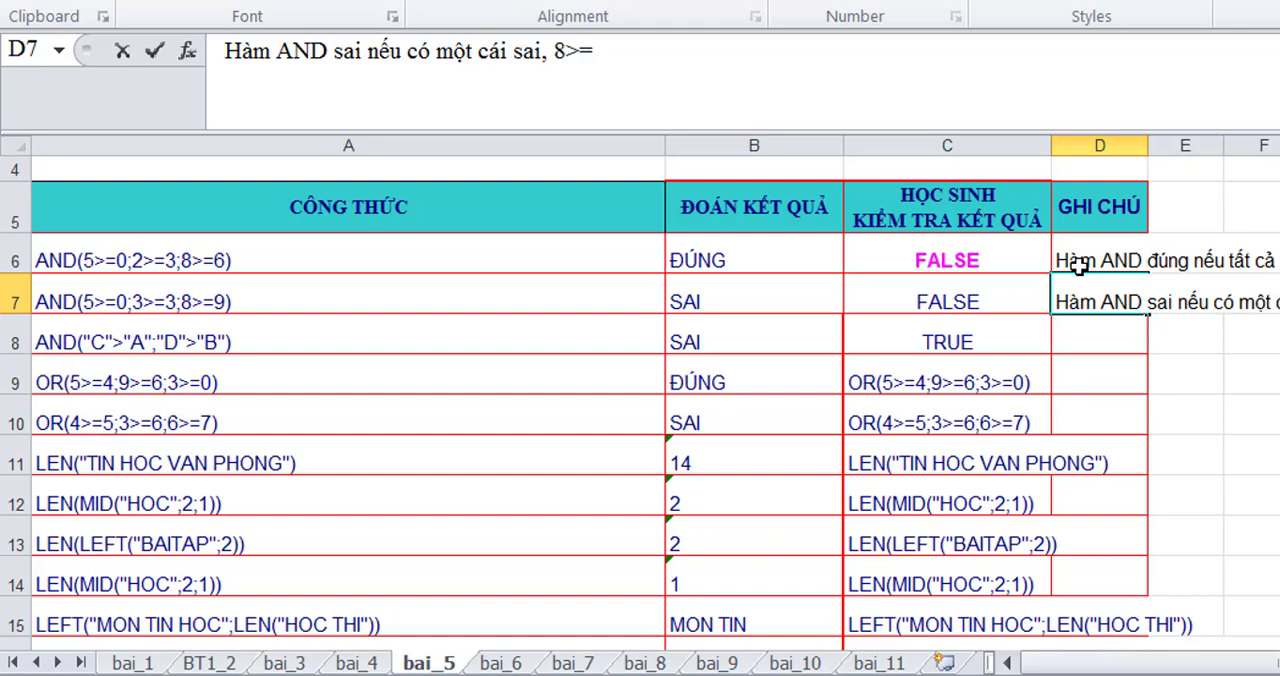
text(9 Sai)
key(Return)
- Enter the note "A<B<C<D Trong bảng chữ cái chữ đứng sau lớn hơn" in D8
text(A<)
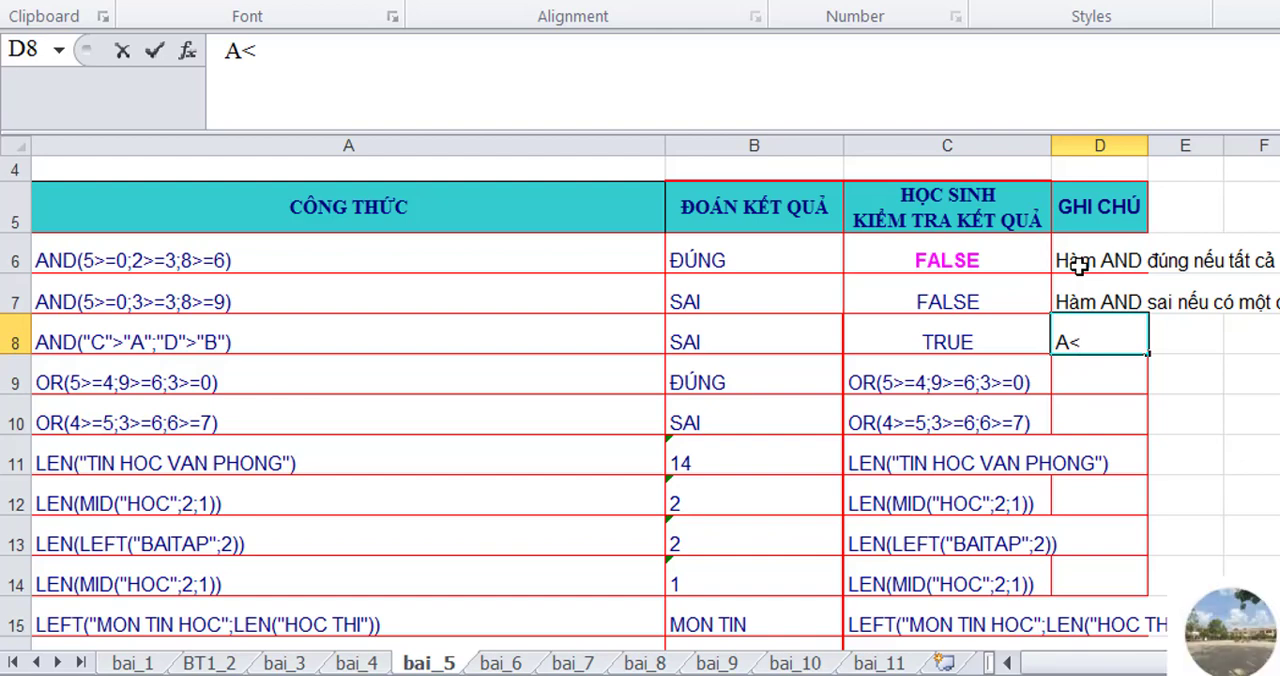
text(B<C<)
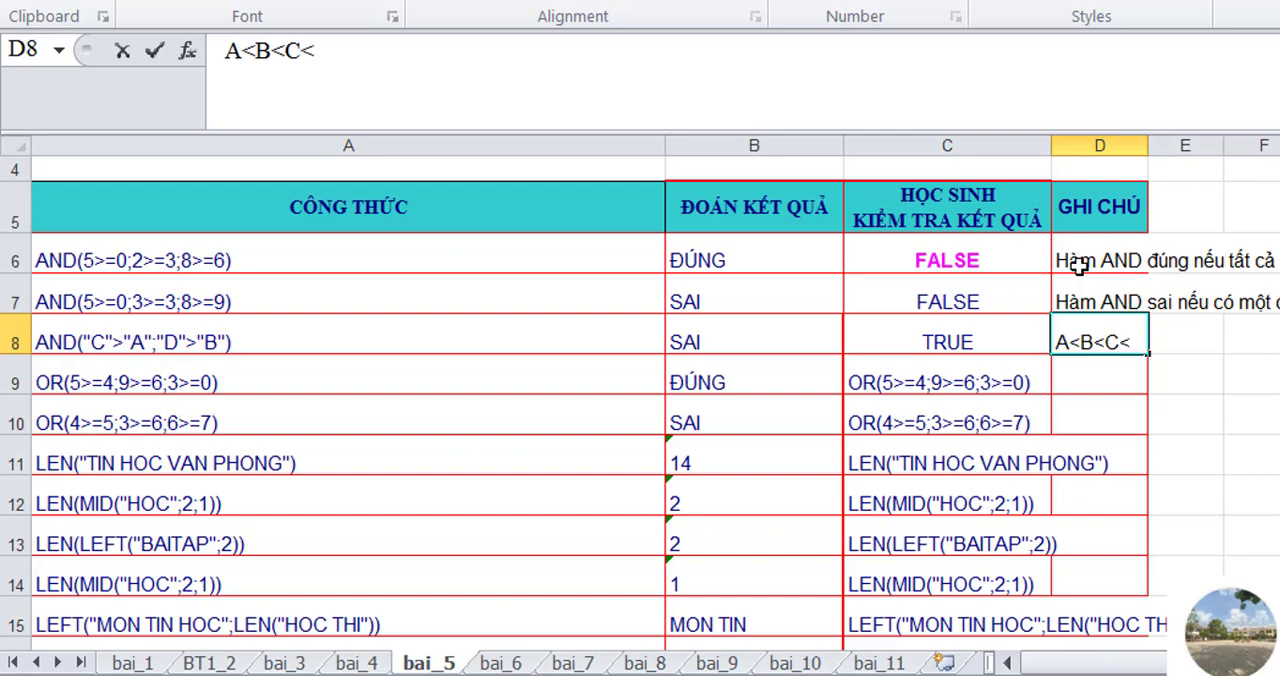
text(d)
key(BackSpace)
text(D T)
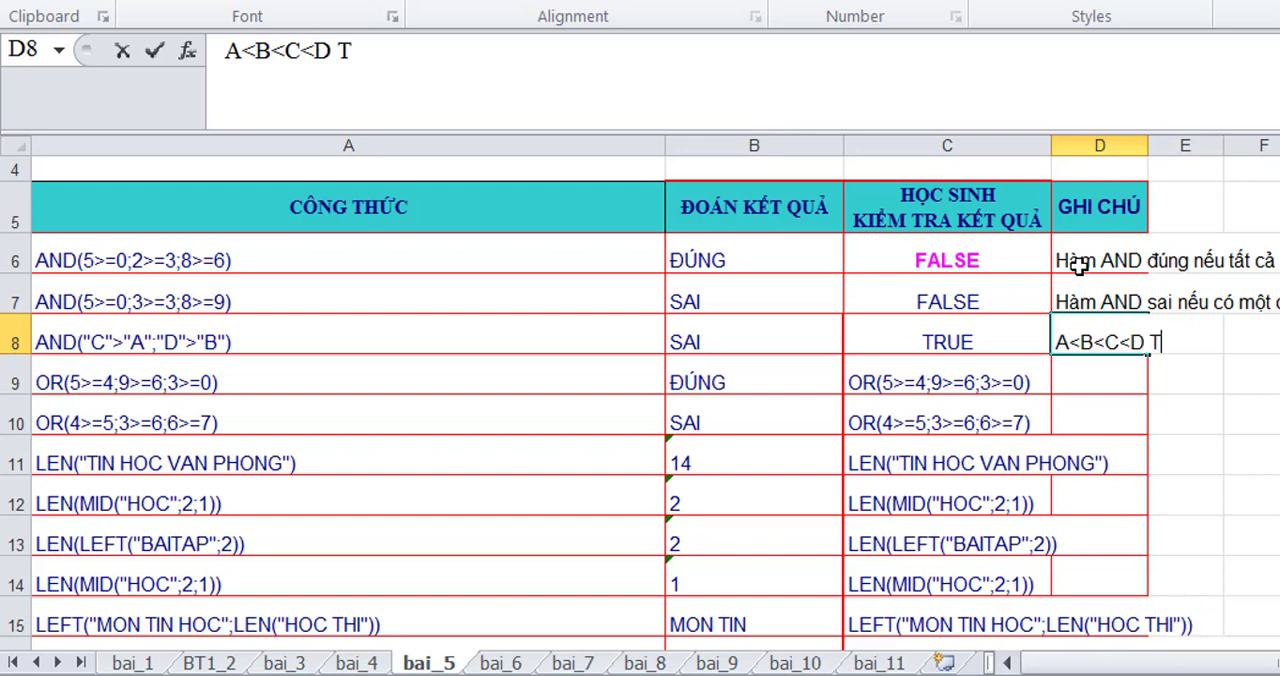
text(rong)
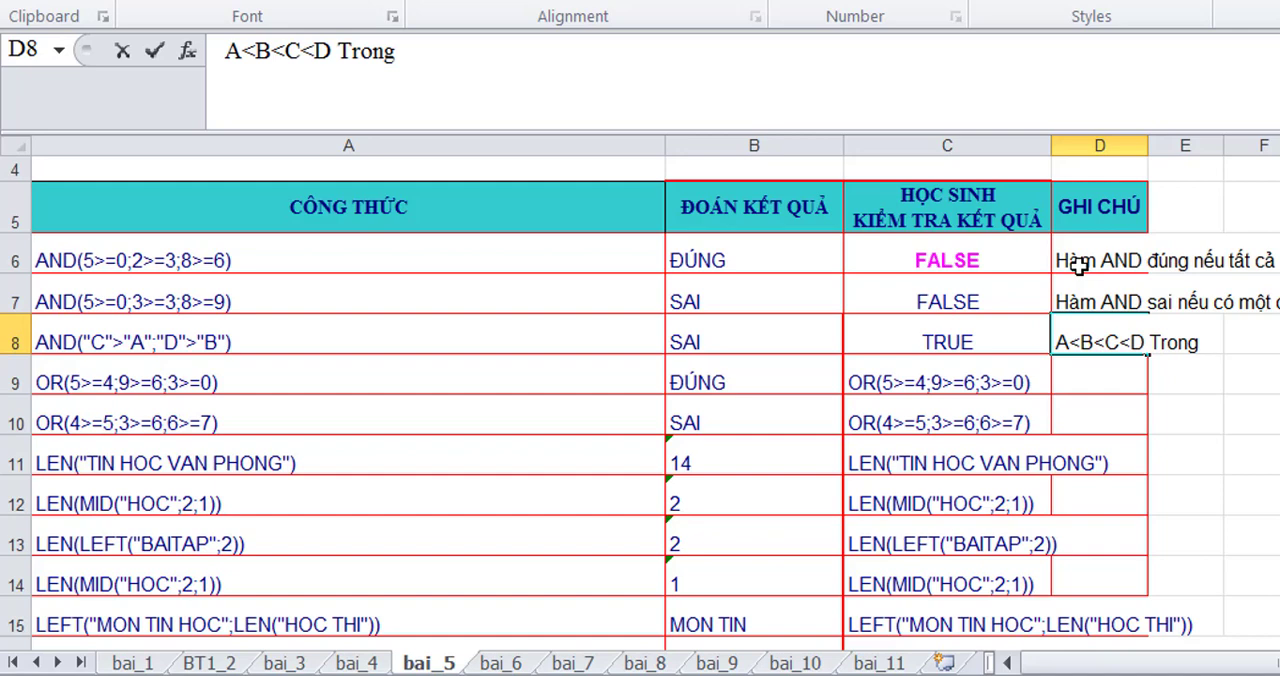
text( bang ch)
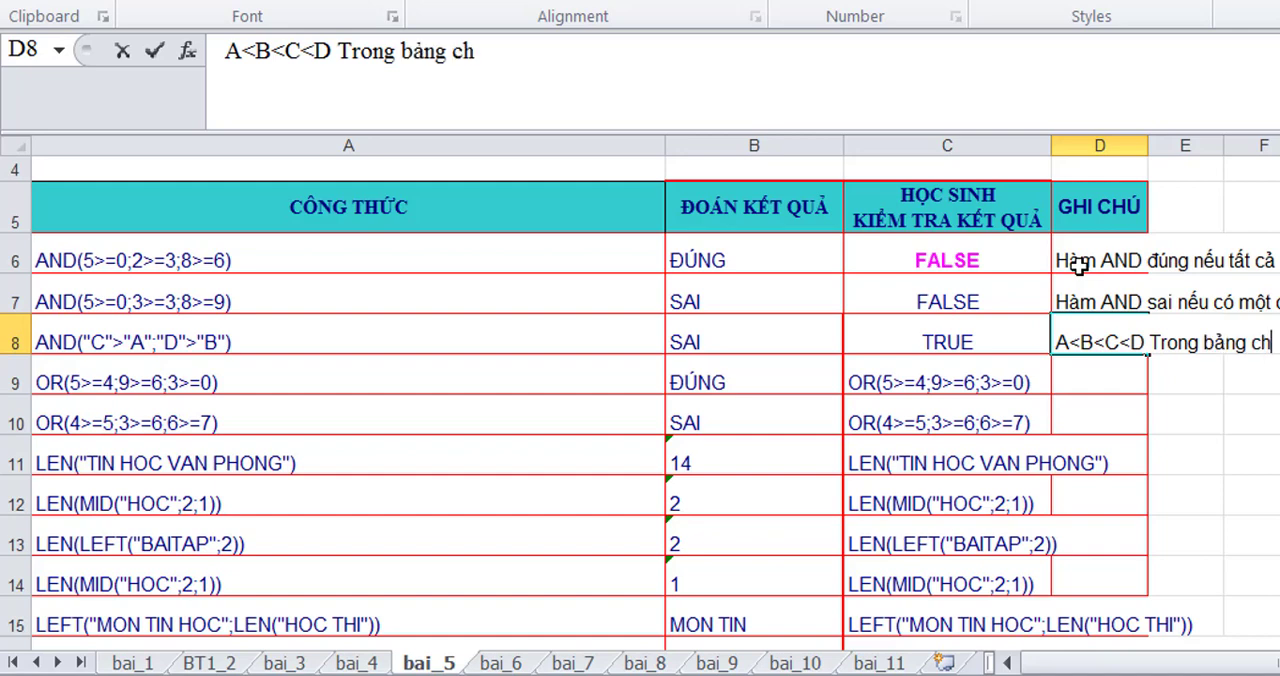
text(ữ cai)
text( chữ)
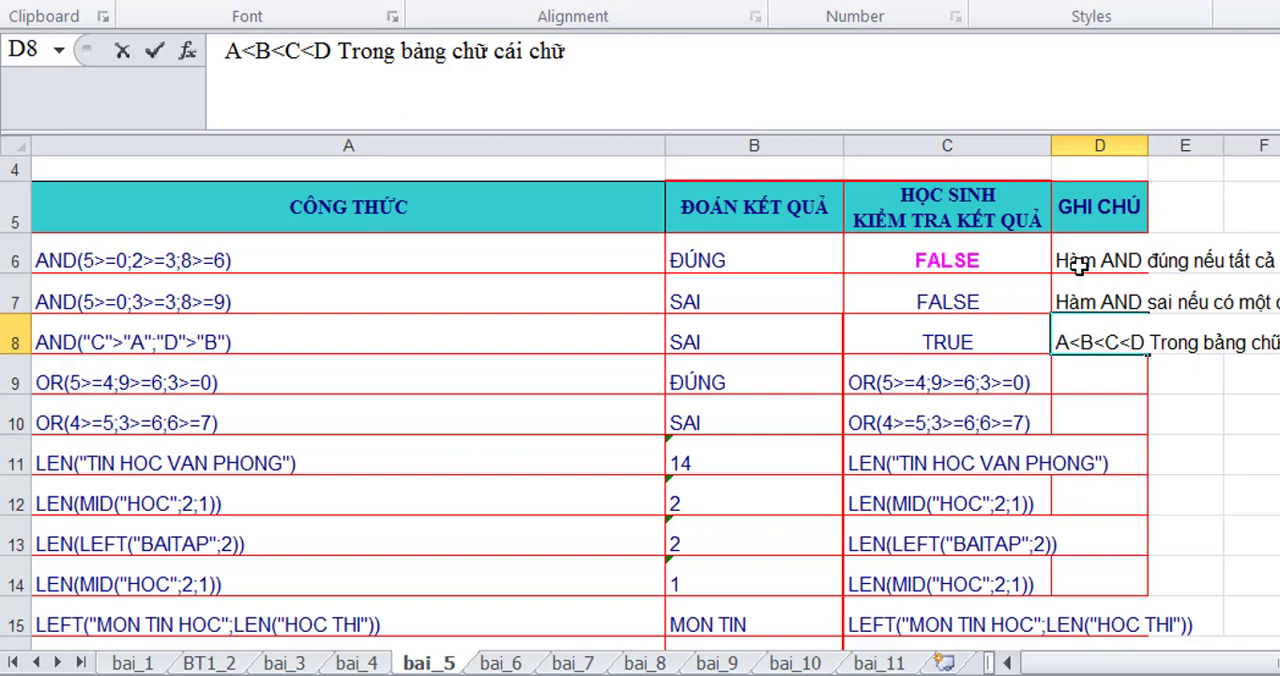
text( đưng)
text( sau)
text( lớn)
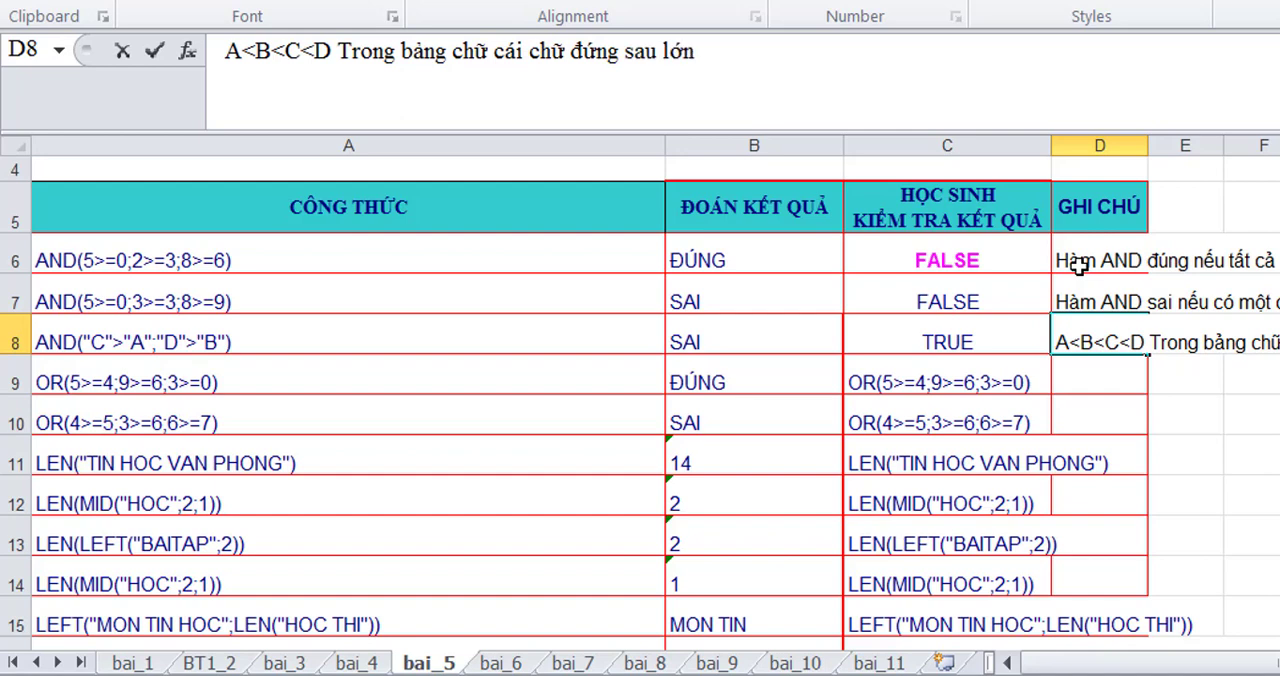
text( honw)
key(Return)
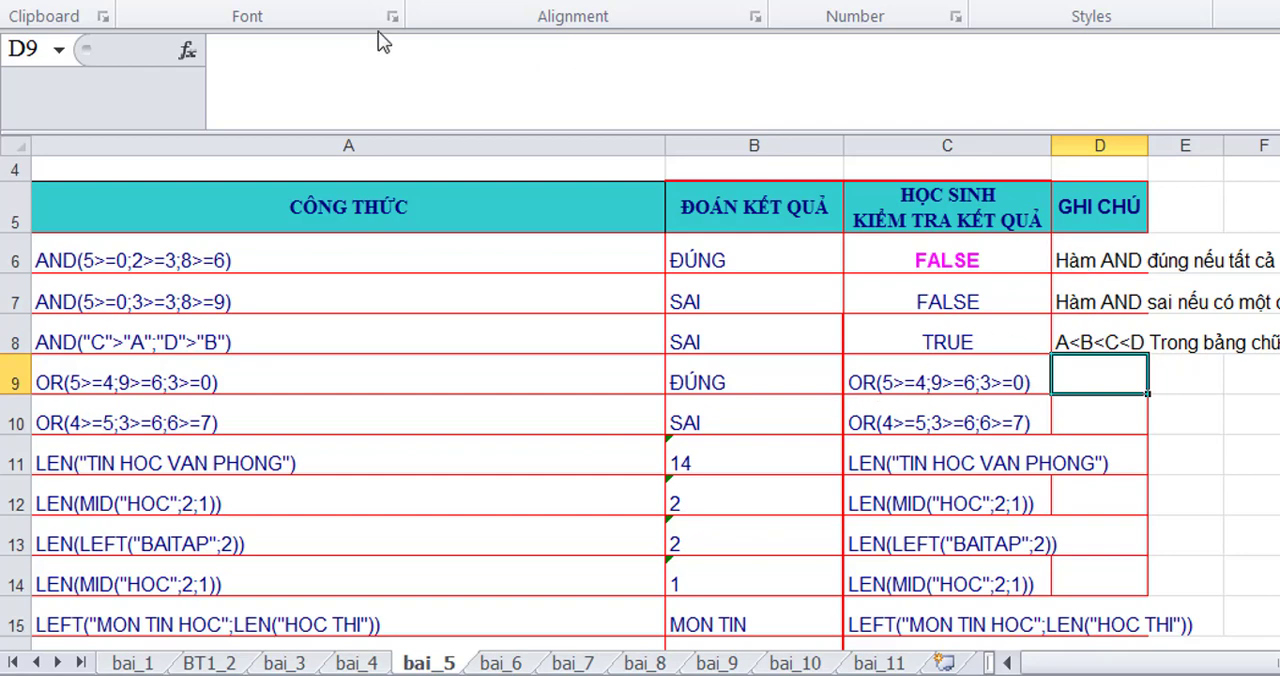
- Turn the copied OR text in C9 into a working formula by adding an equals sign in front of it
click(948, 387)
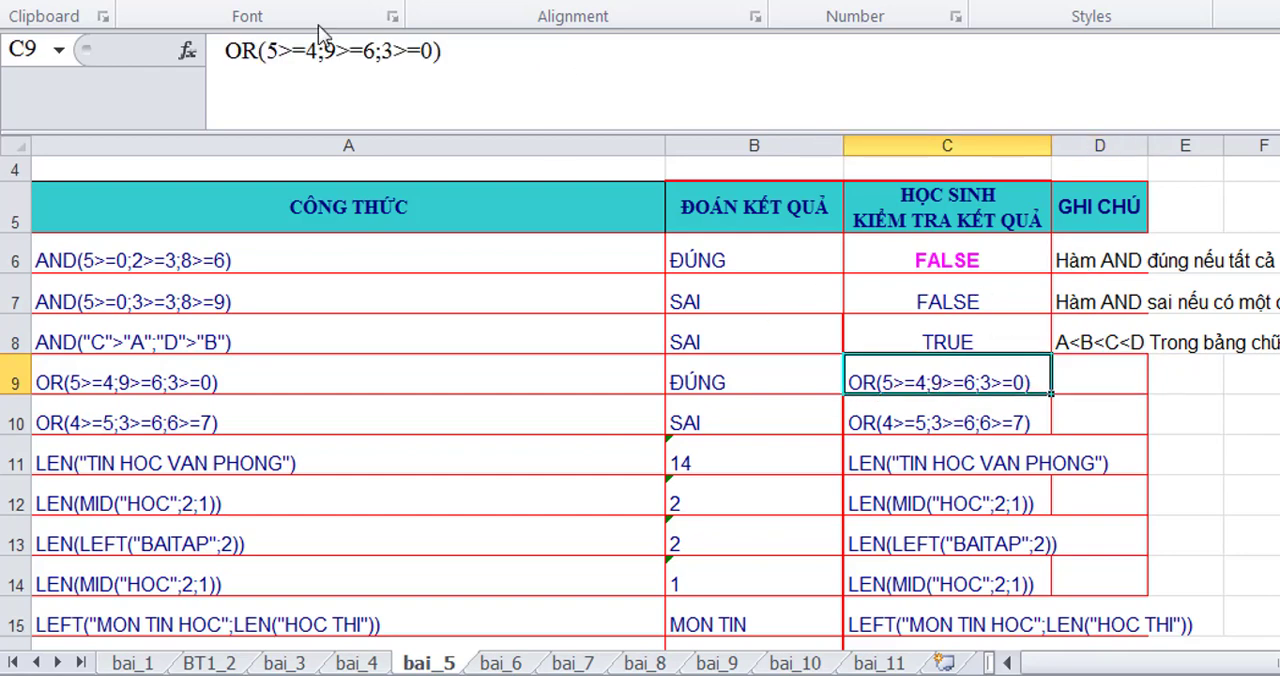
click(228, 55)
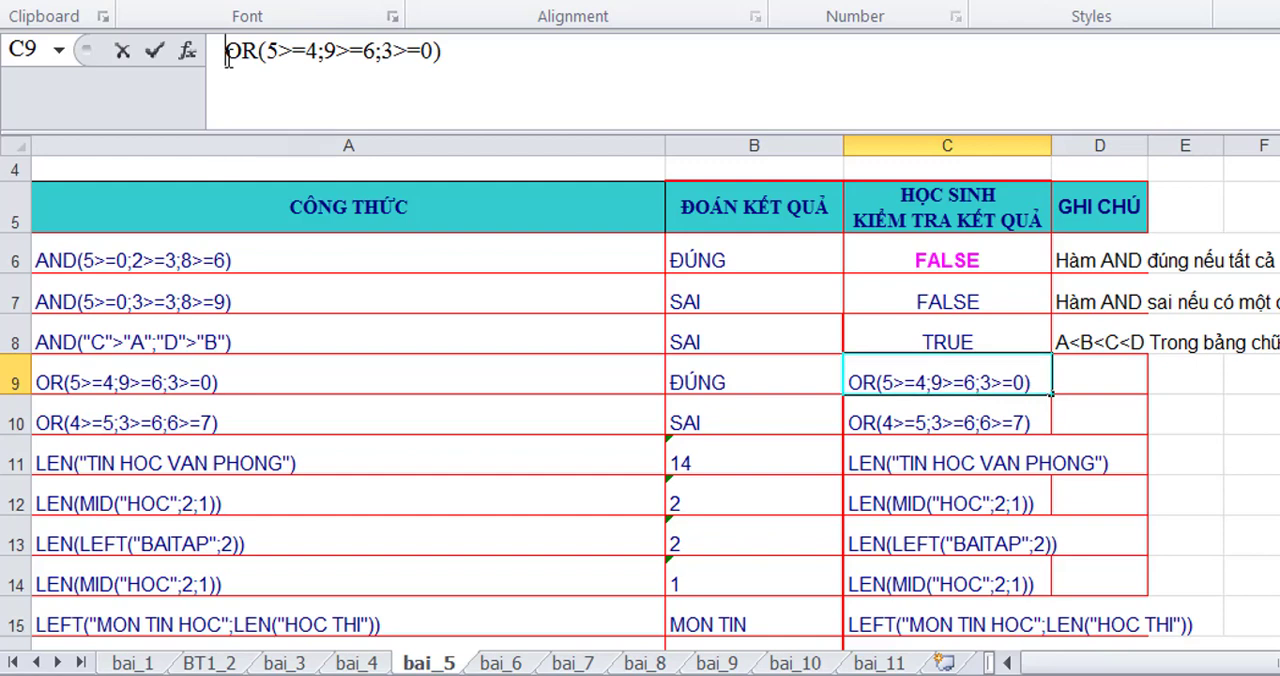
text(=)
key(Return)
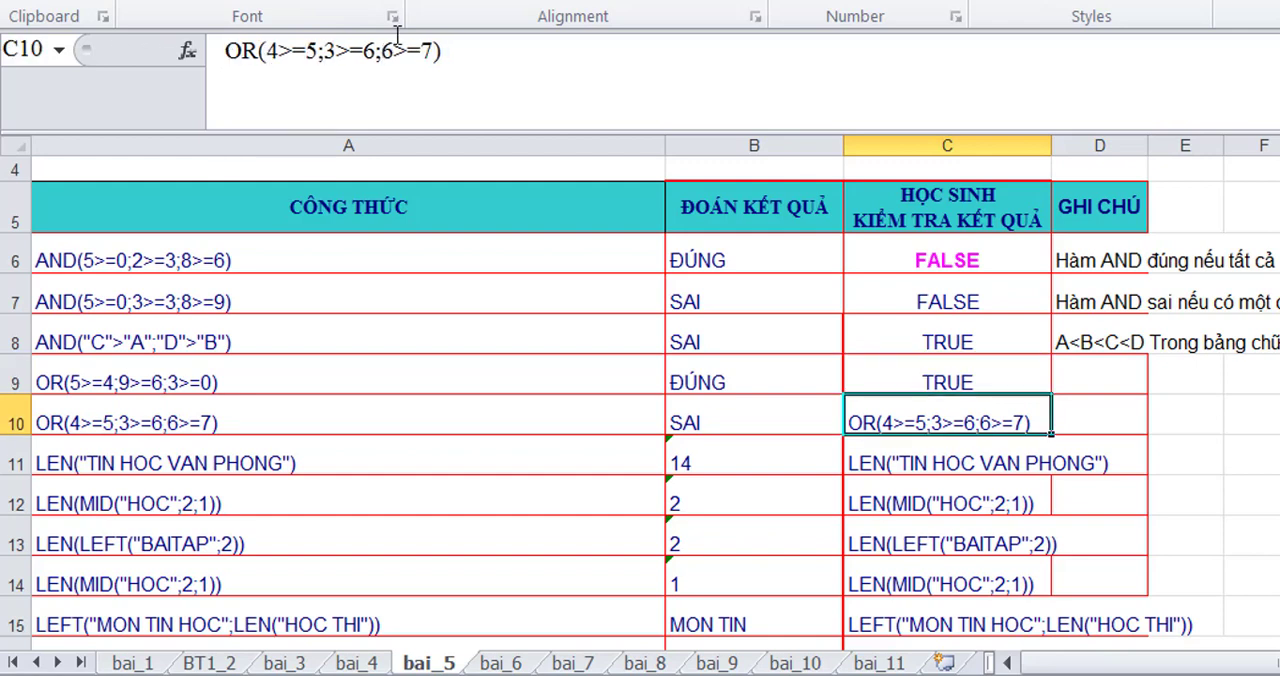
- Enter the note "Hàm OR đúng nếu có một cái đúng, 5>=4 Đúng" in D9
click(1097, 386)
text(H)
text(am)
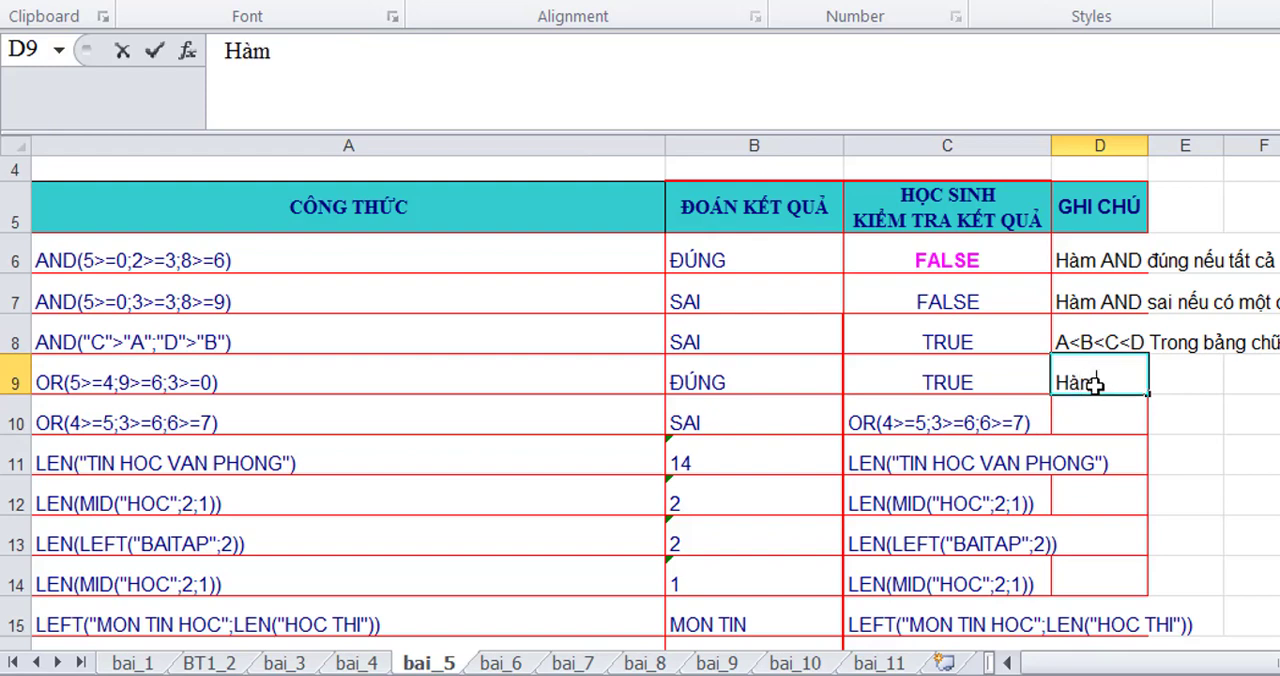
text( OR đun)
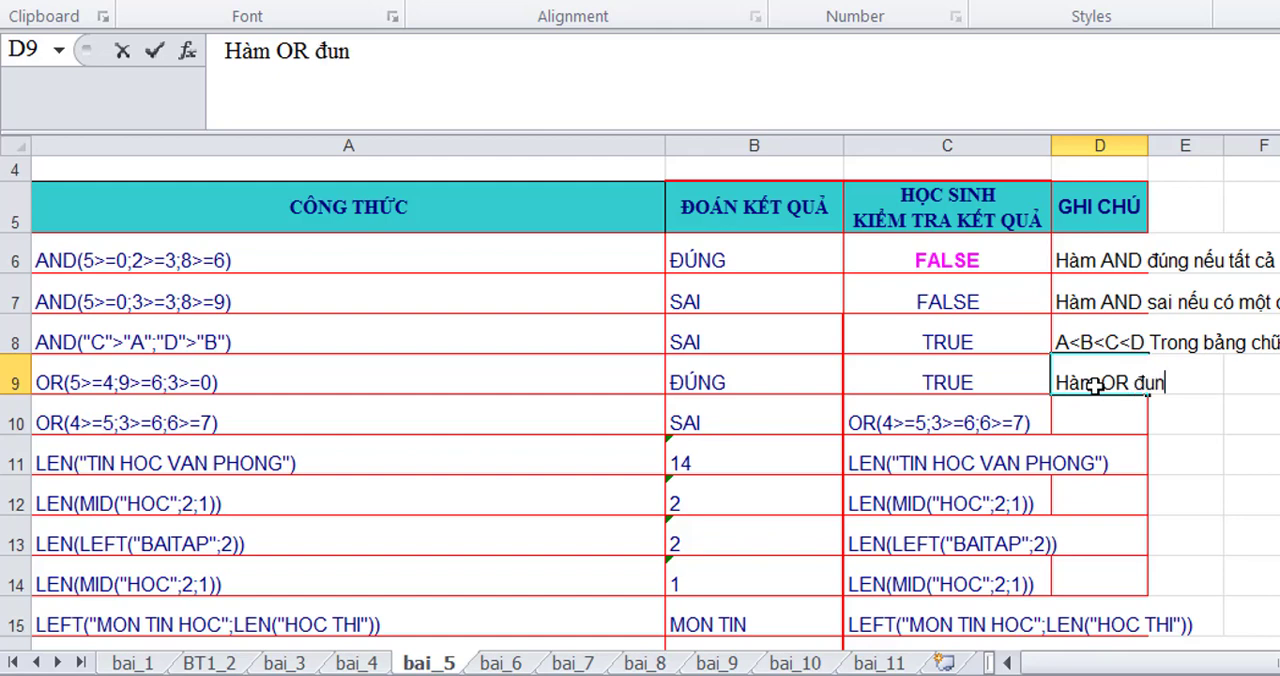
text(g nếu có)
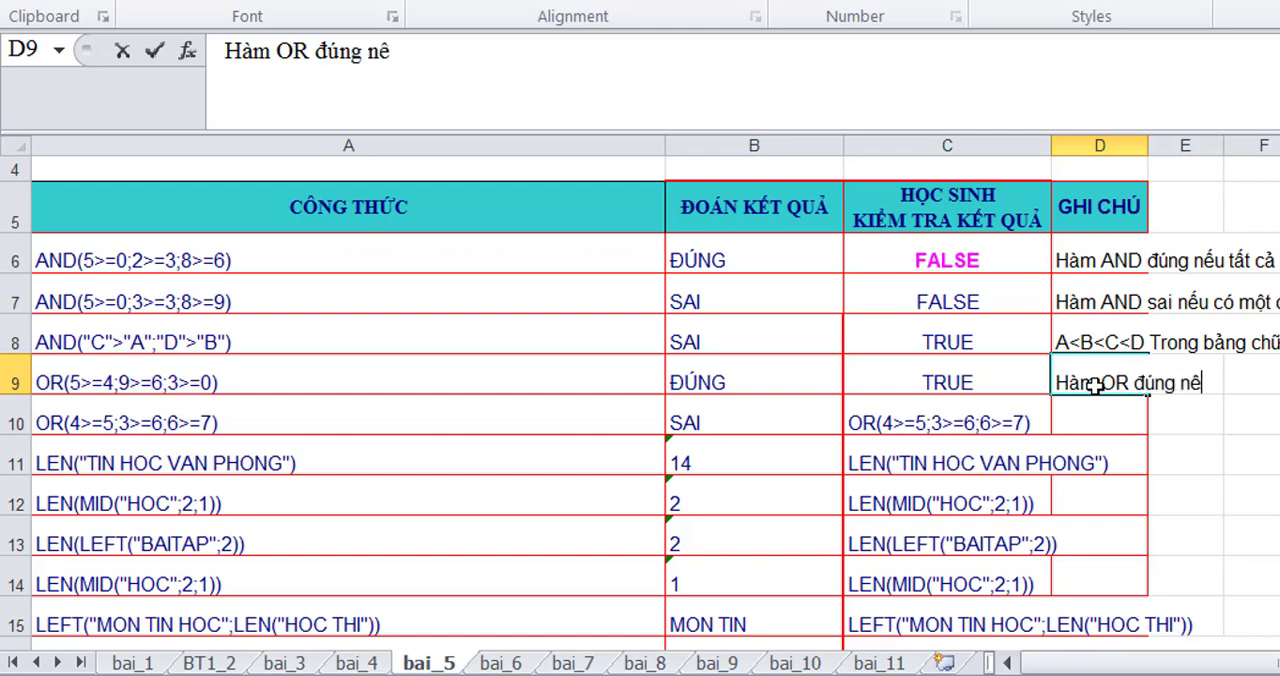
text( một )
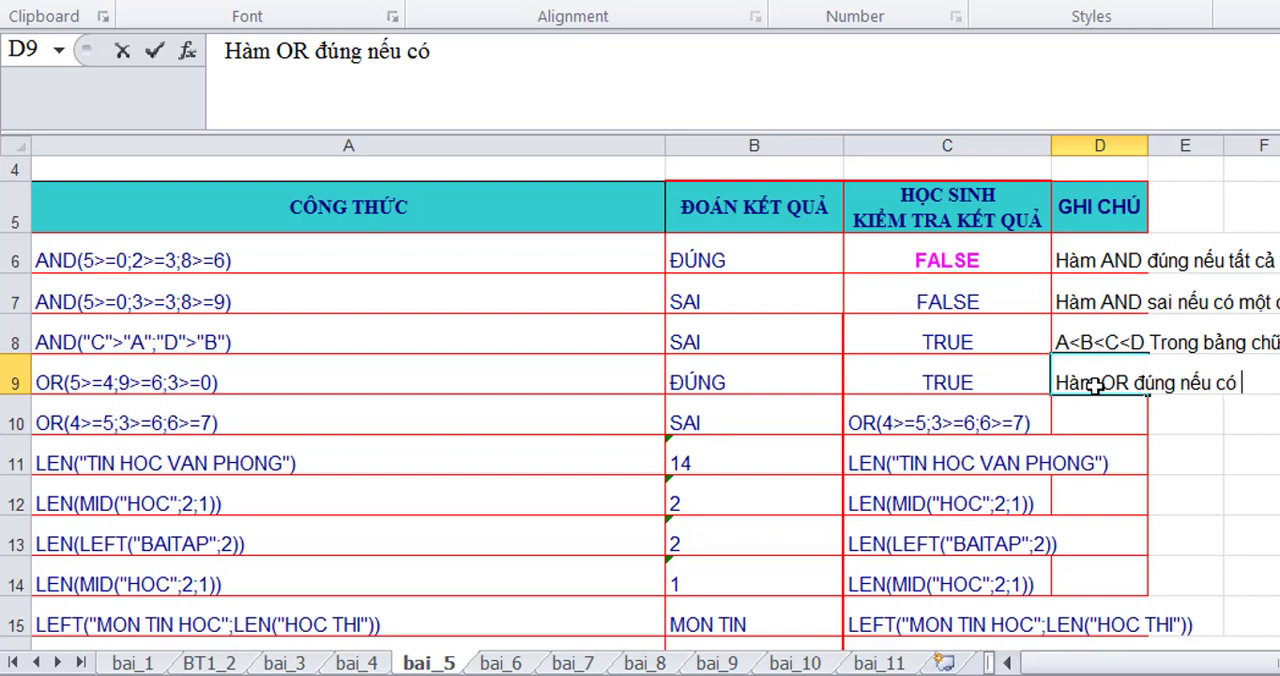
text(c)
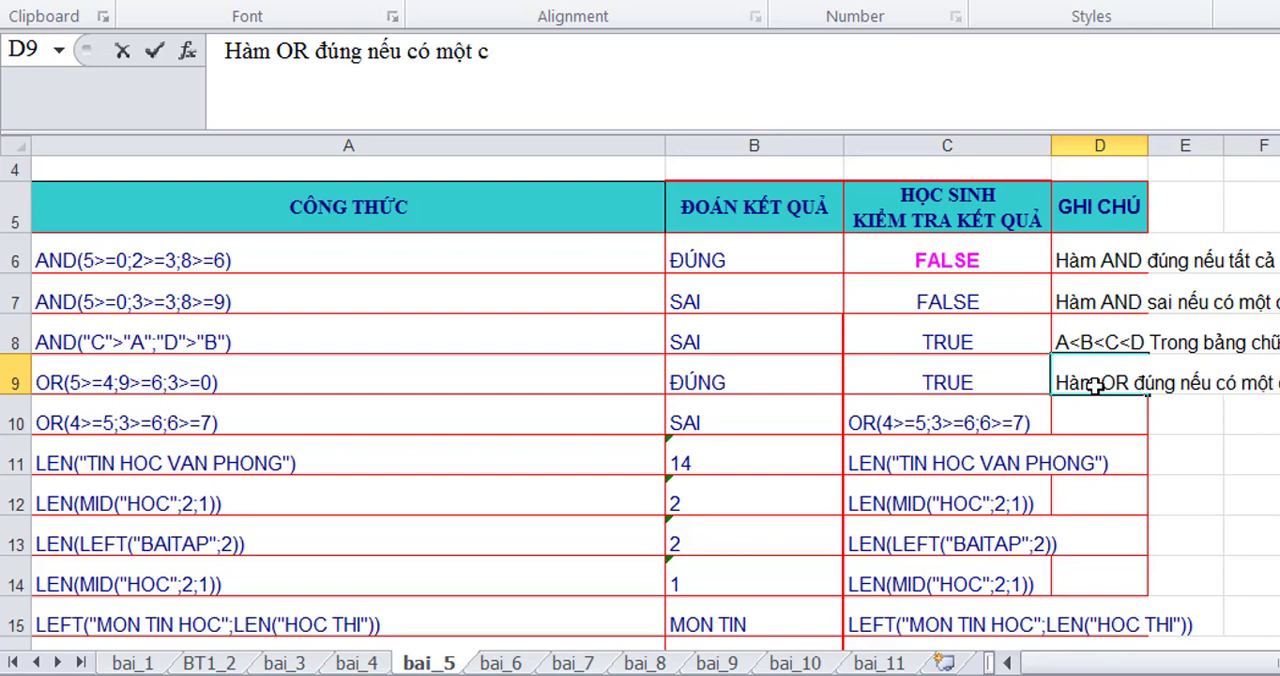
text(ái dudngs)
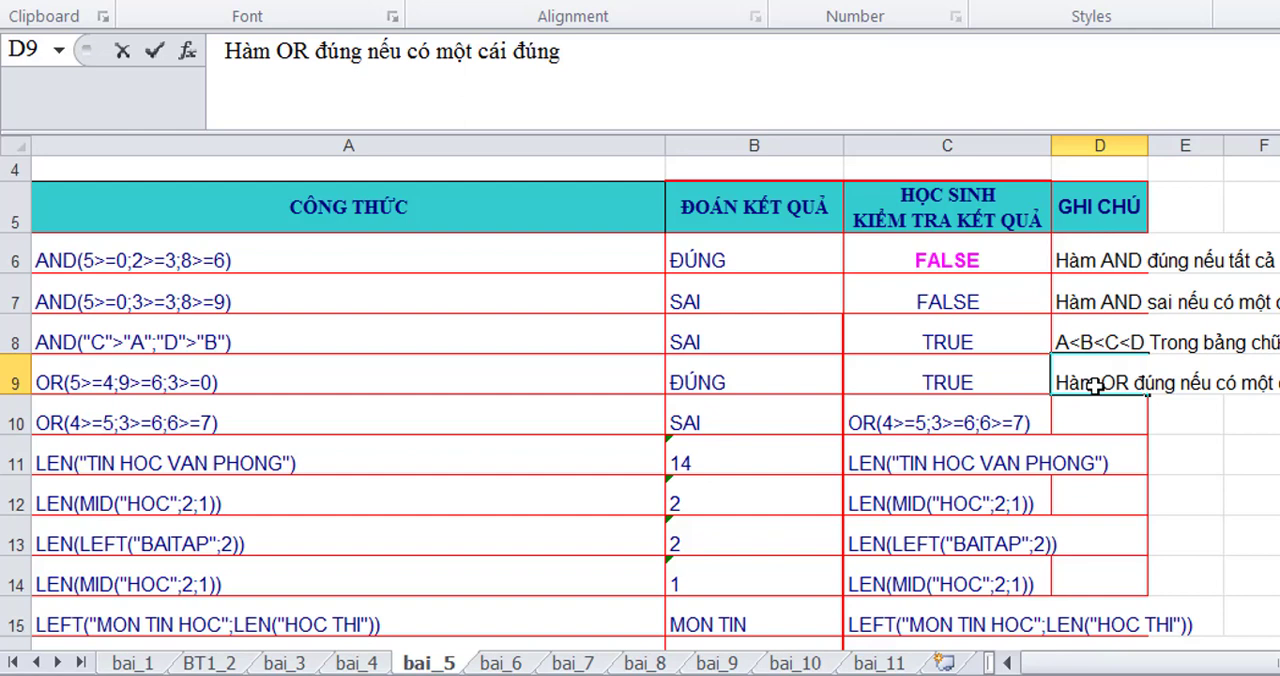
text(, 5>=4 Đúng)
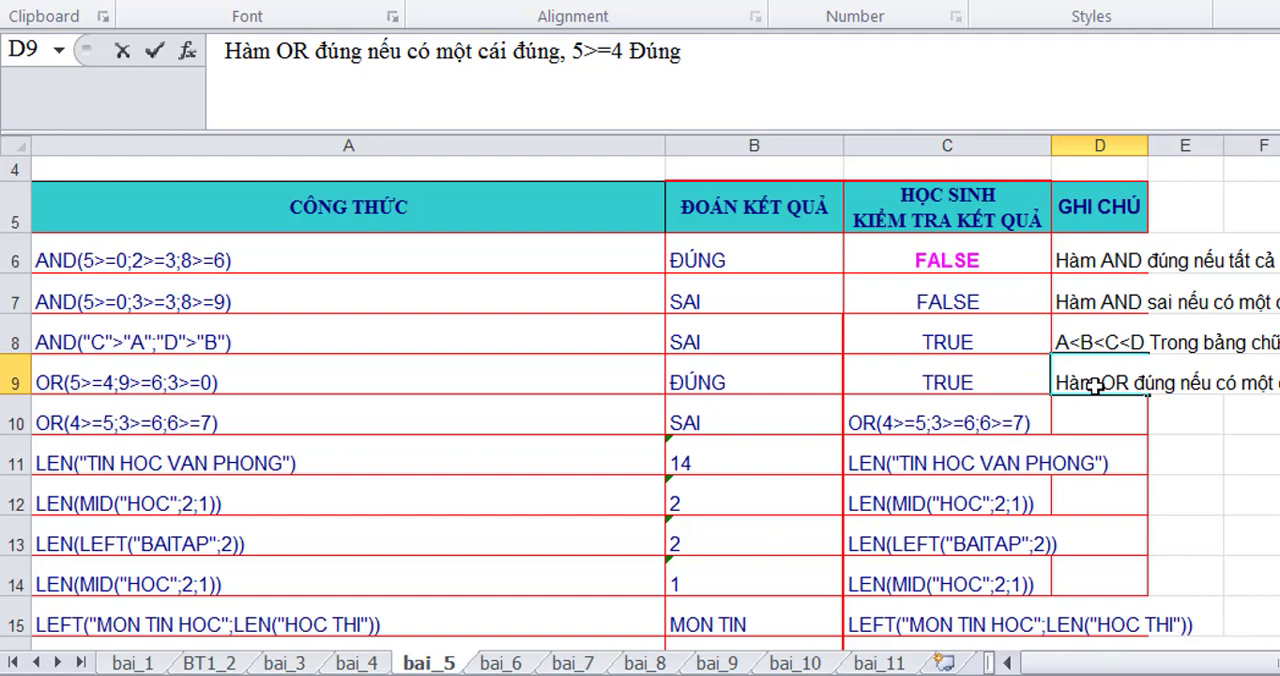
key(Return)
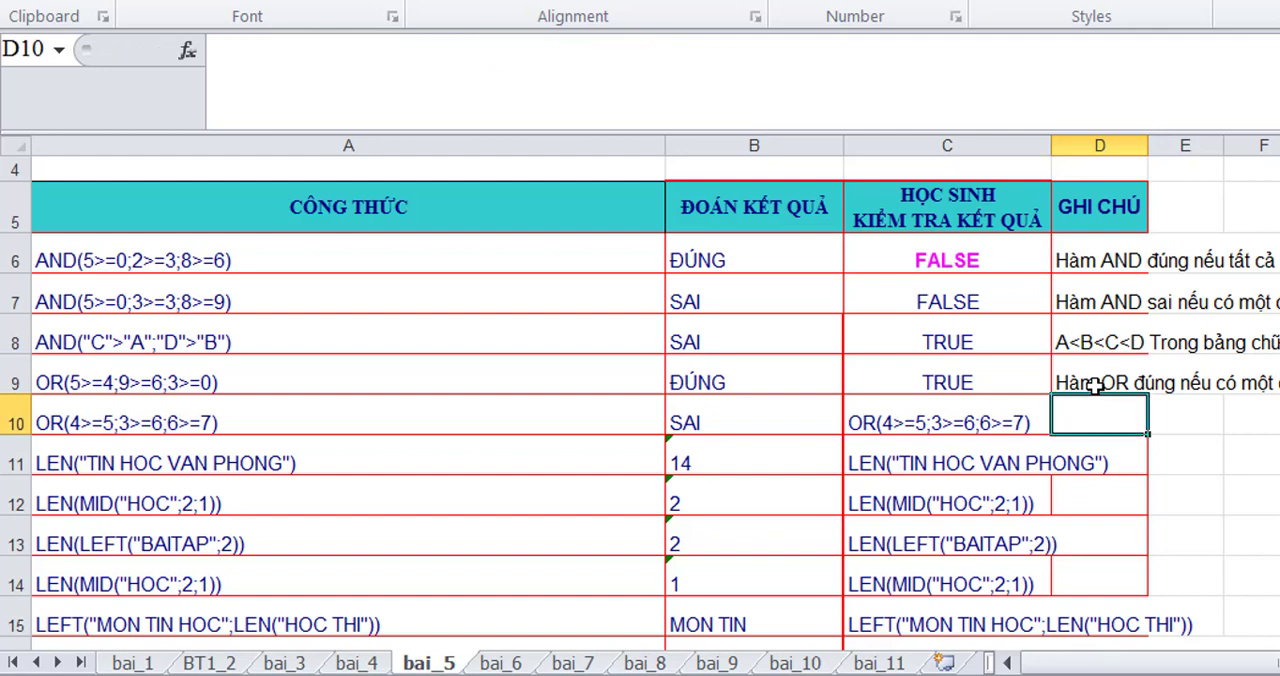
- Turn the OR text in C10 and the LEN text in C11 into working formulas by adding a leading equals sign to each
click(853, 418)
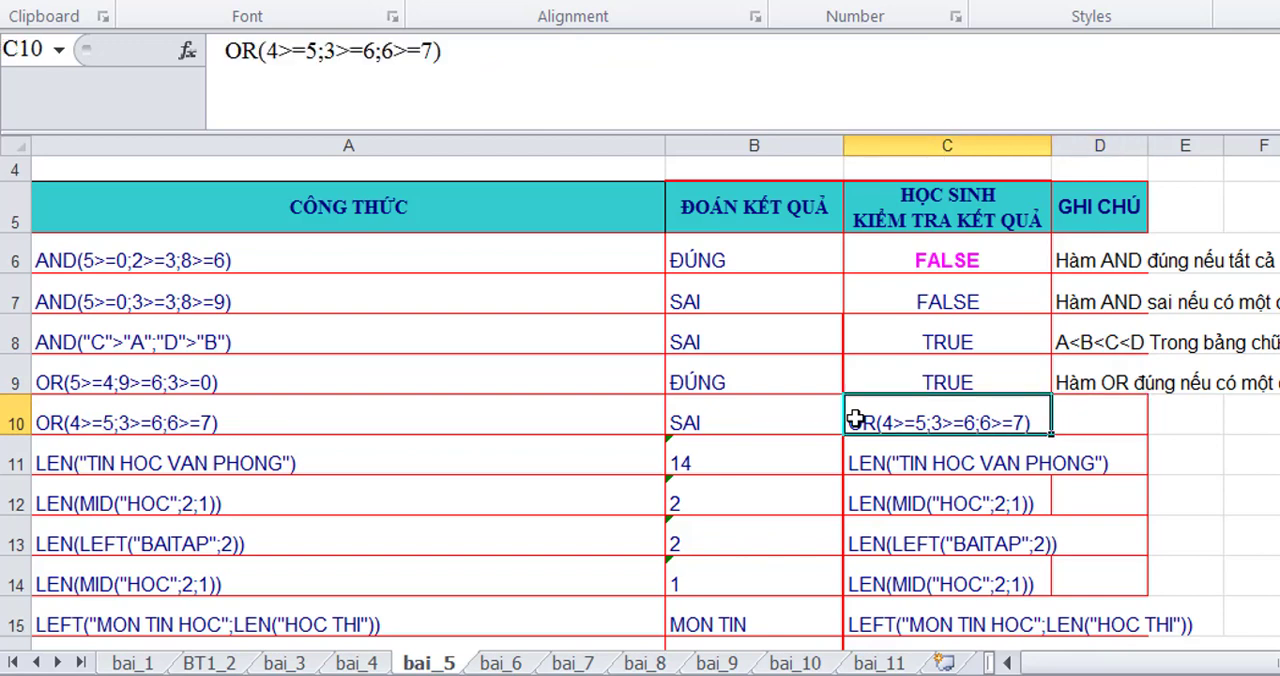
click(232, 55)
text(=)
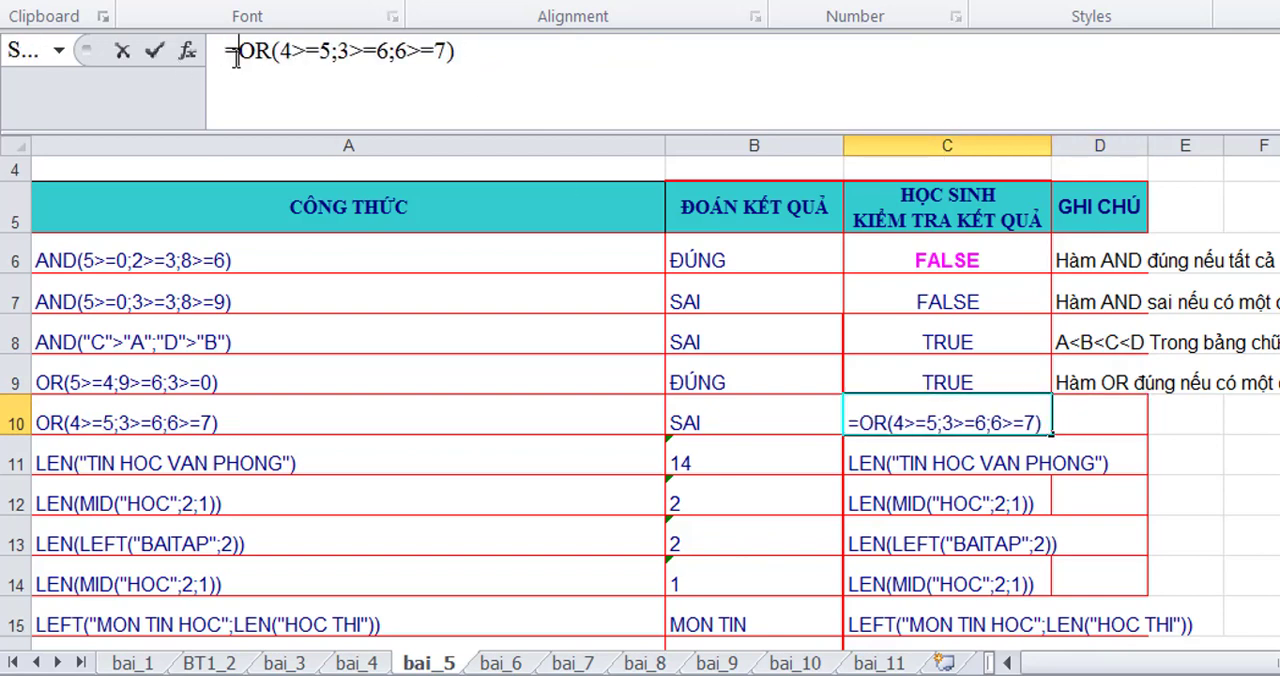
key(Return)
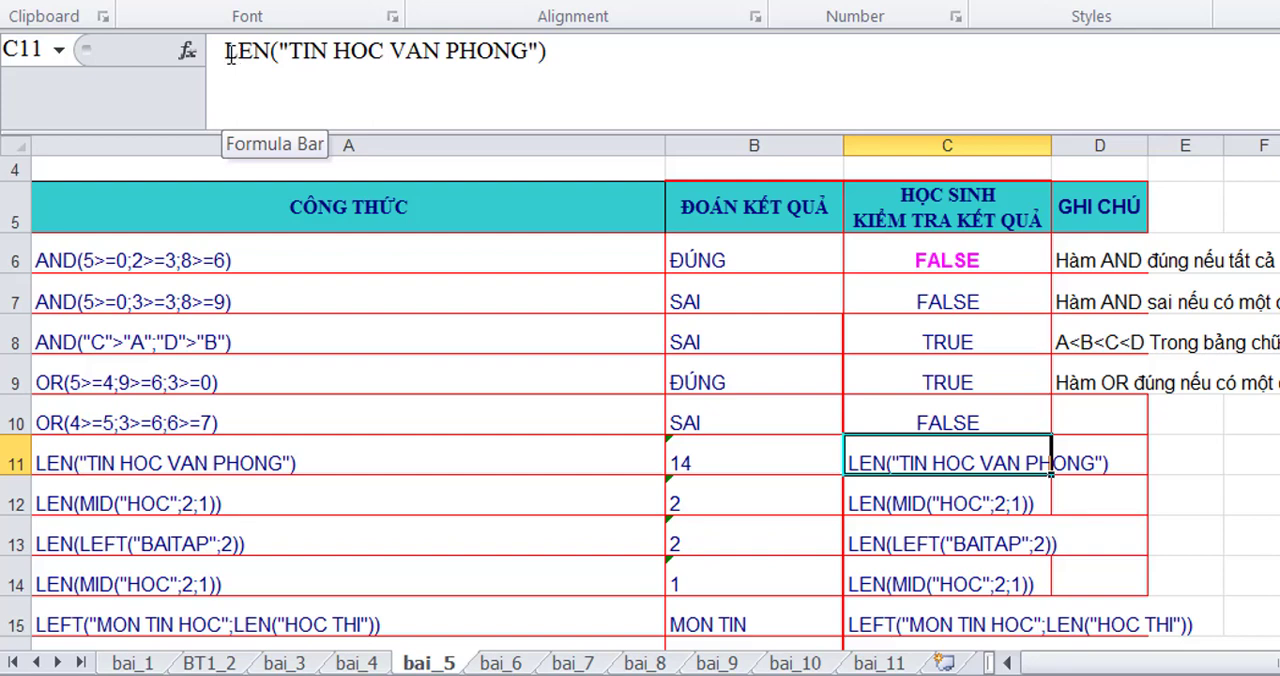
click(225, 52)
text(=)
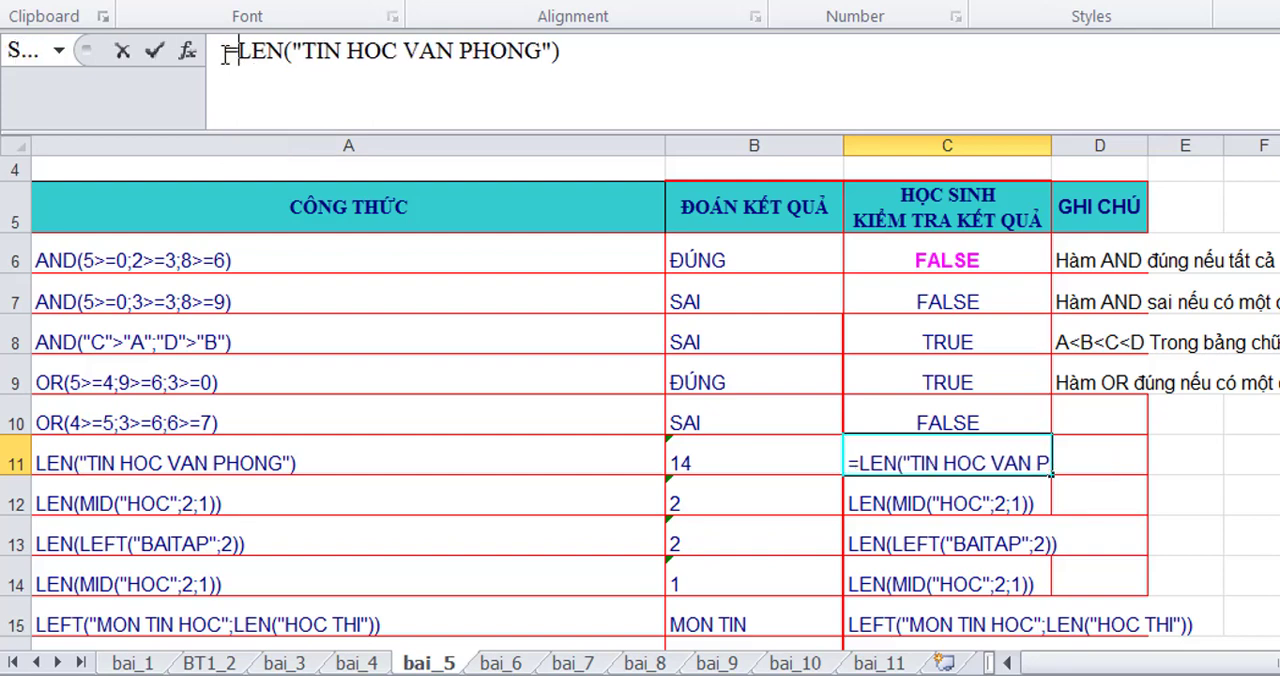
key(Return)
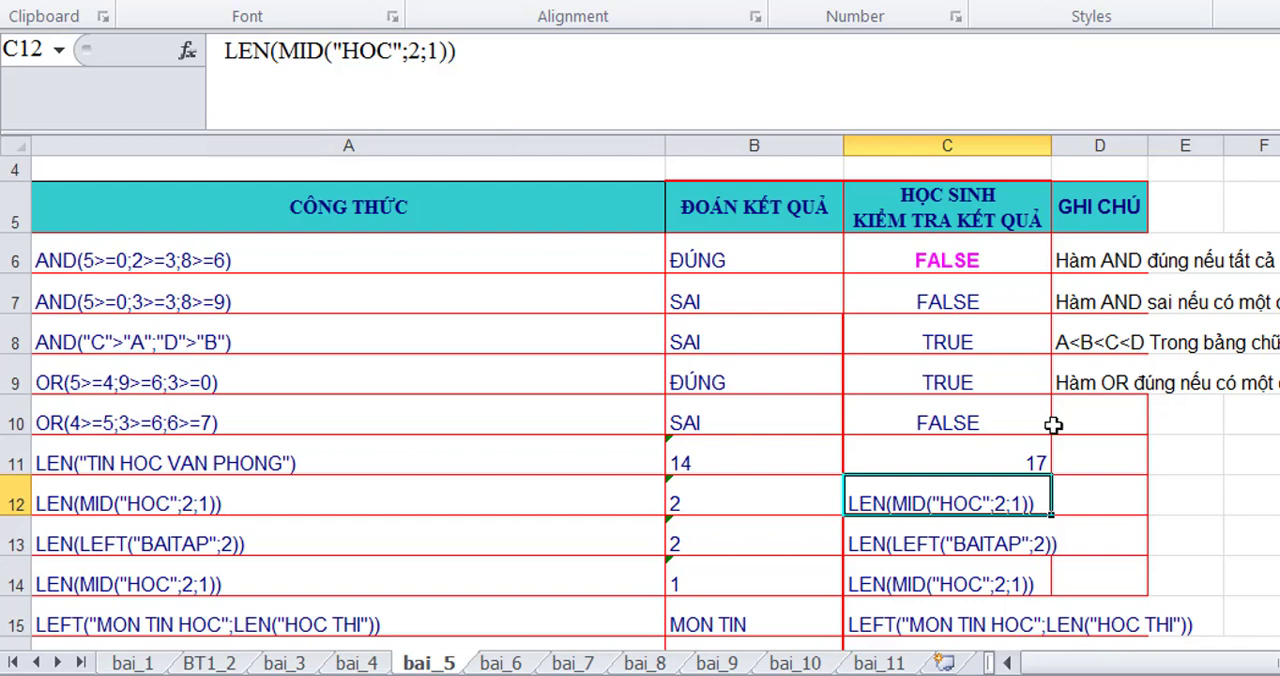
- Enter the note "Hàm OR sai nếu tất cả đều sai, 4>=5 S, 3>=6 S, 6>=7 Sai" in D10
click(1087, 432)
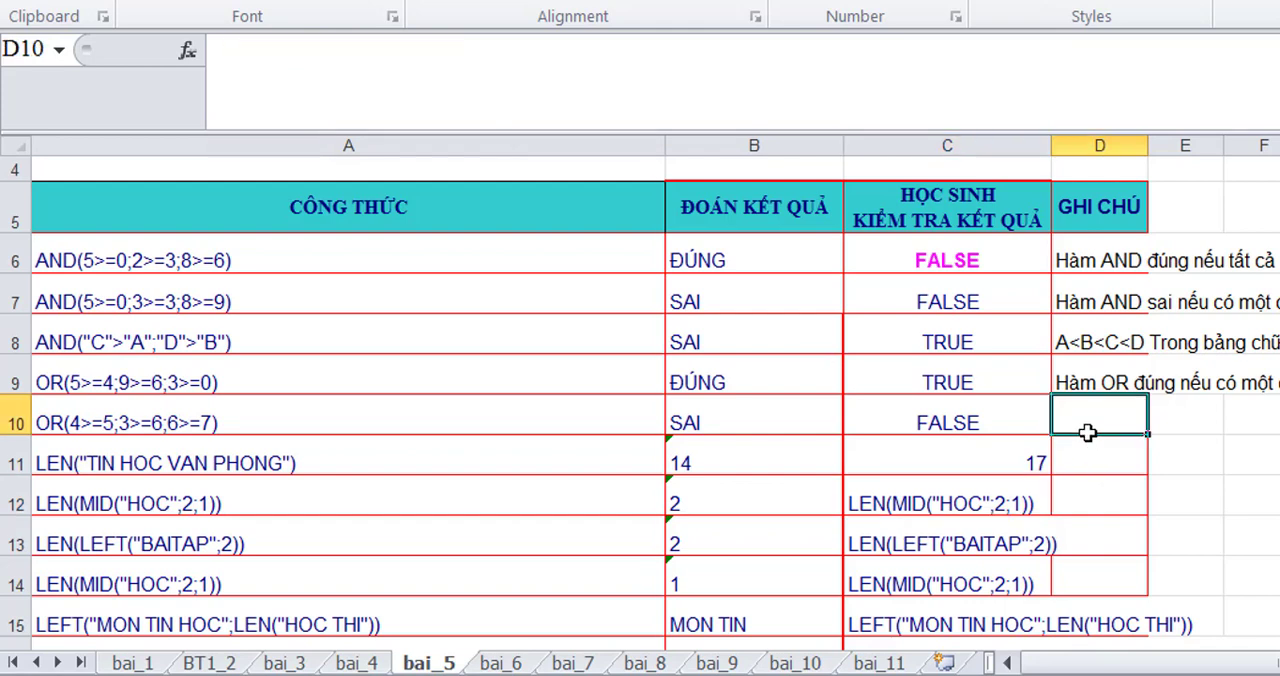
text(Hàm OR s)
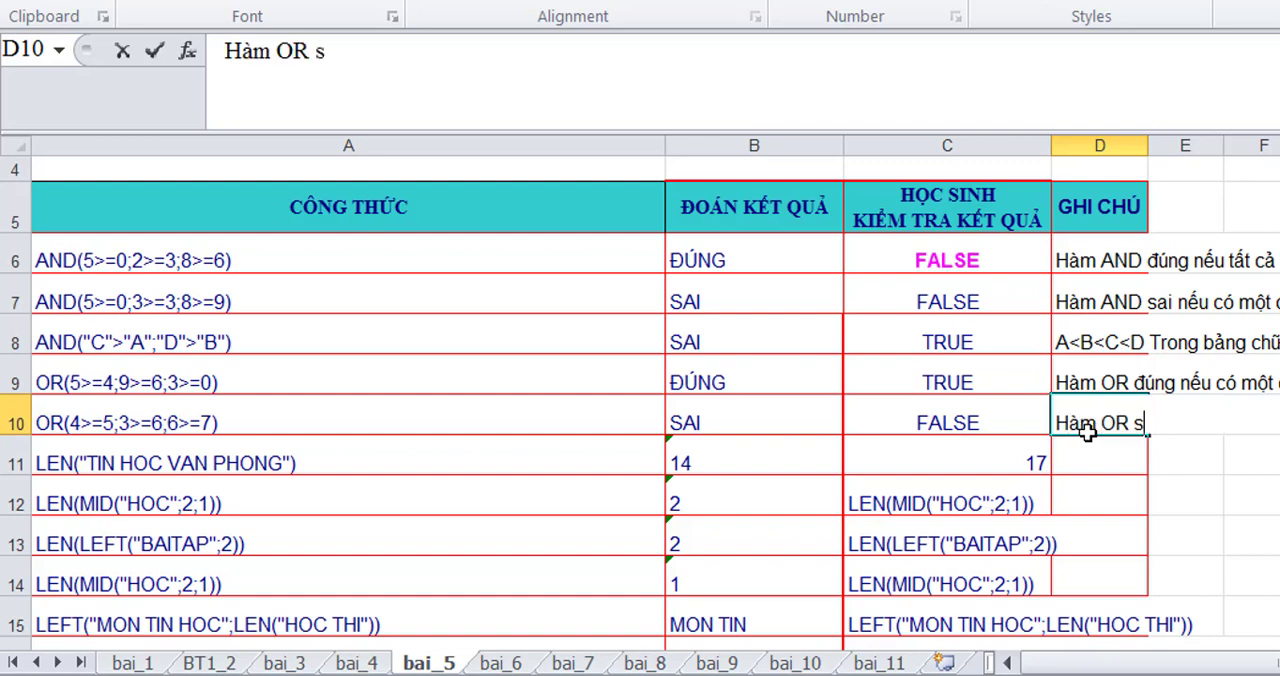
text(ai nếu)
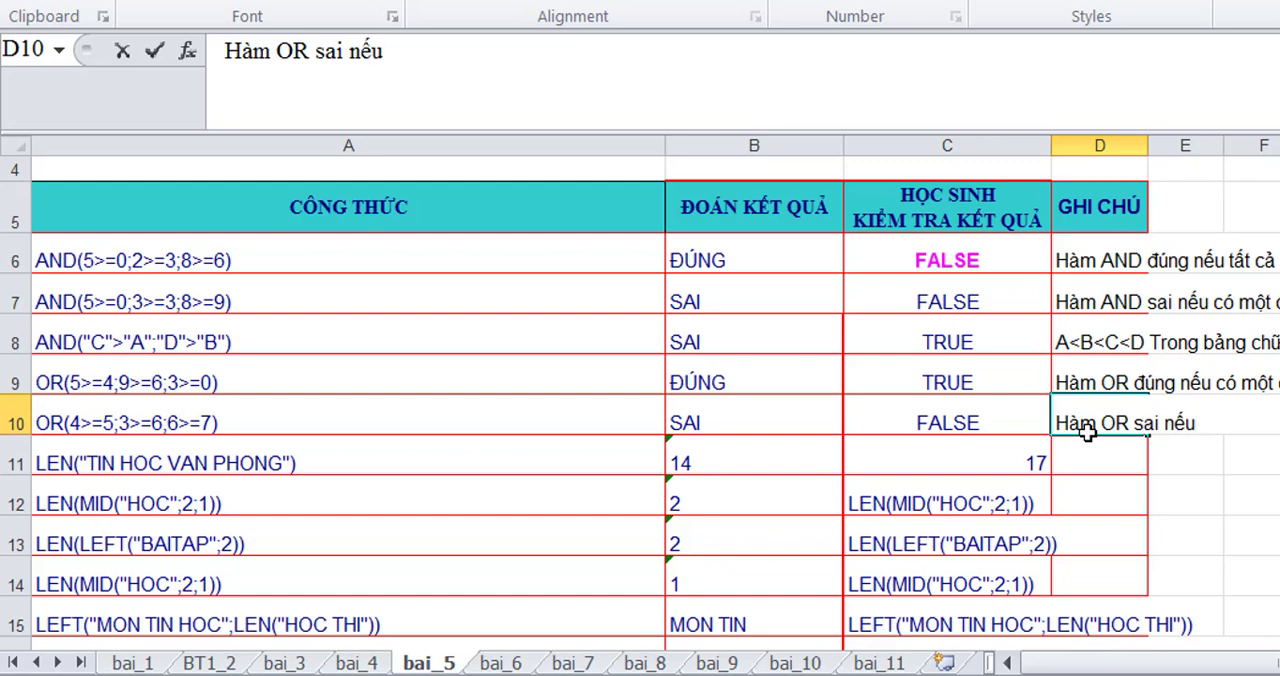
text( t)
text(a)
text(ats c)
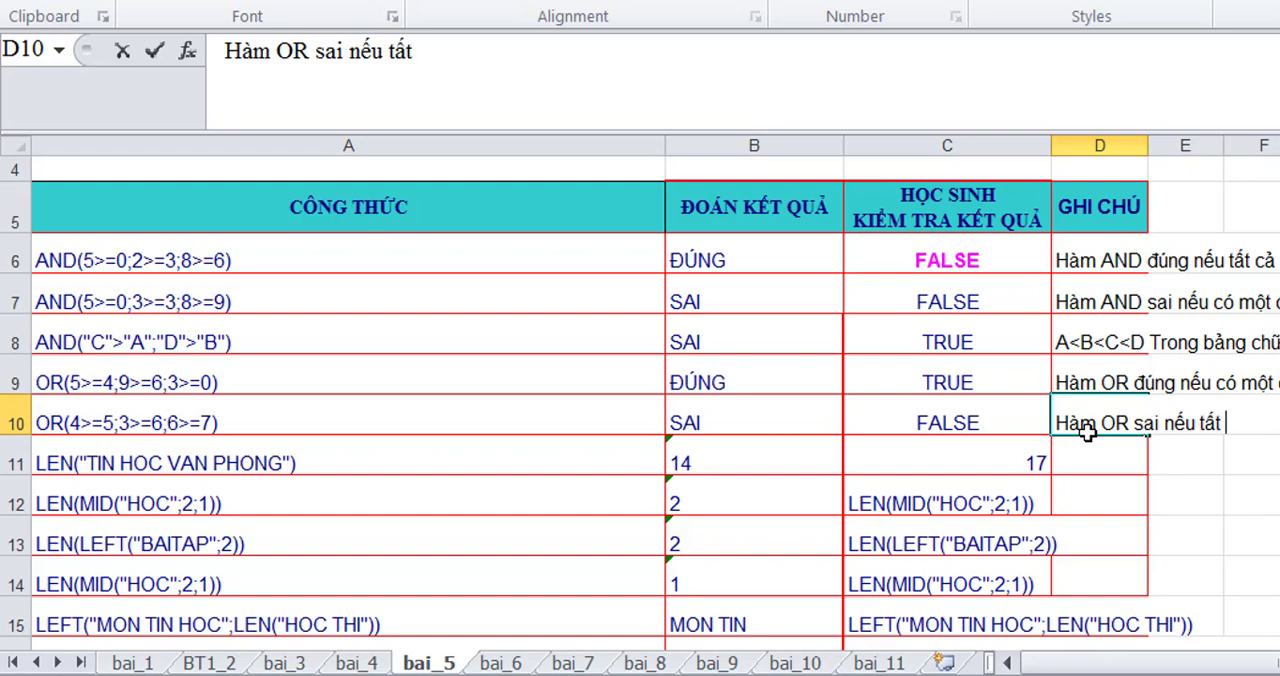
text(ar dde)
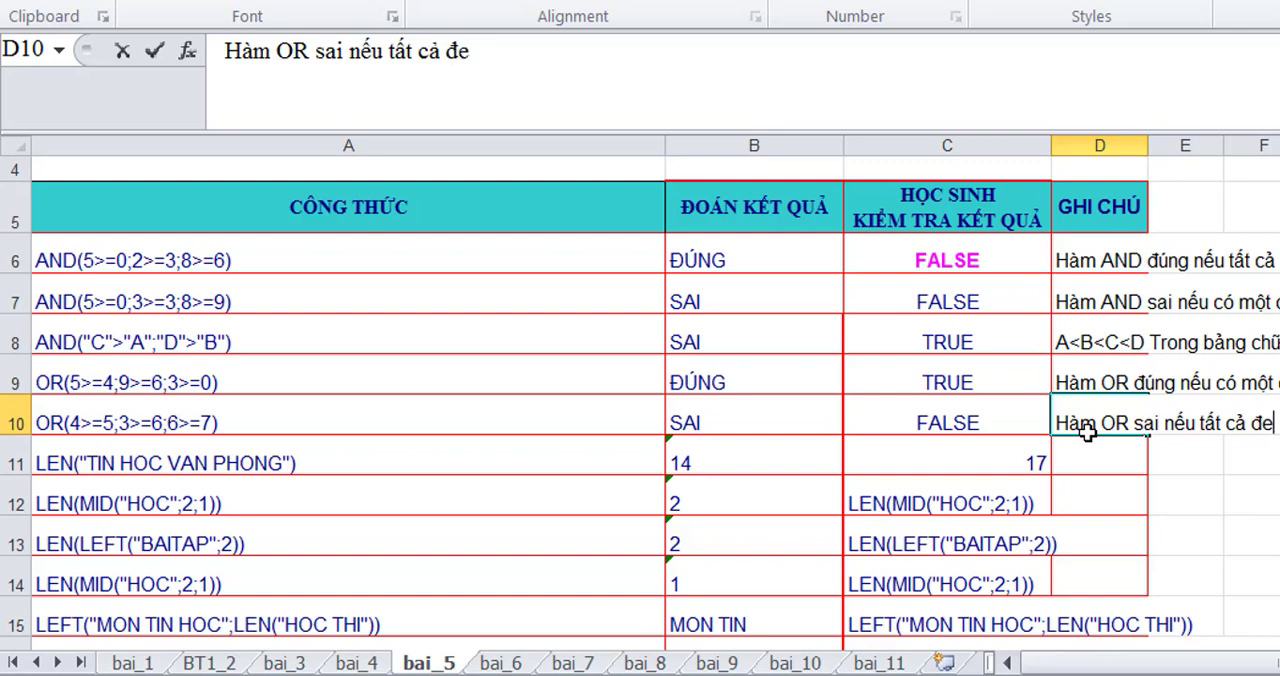
text(uf)
text( sai)
text(, 4>=5 S)
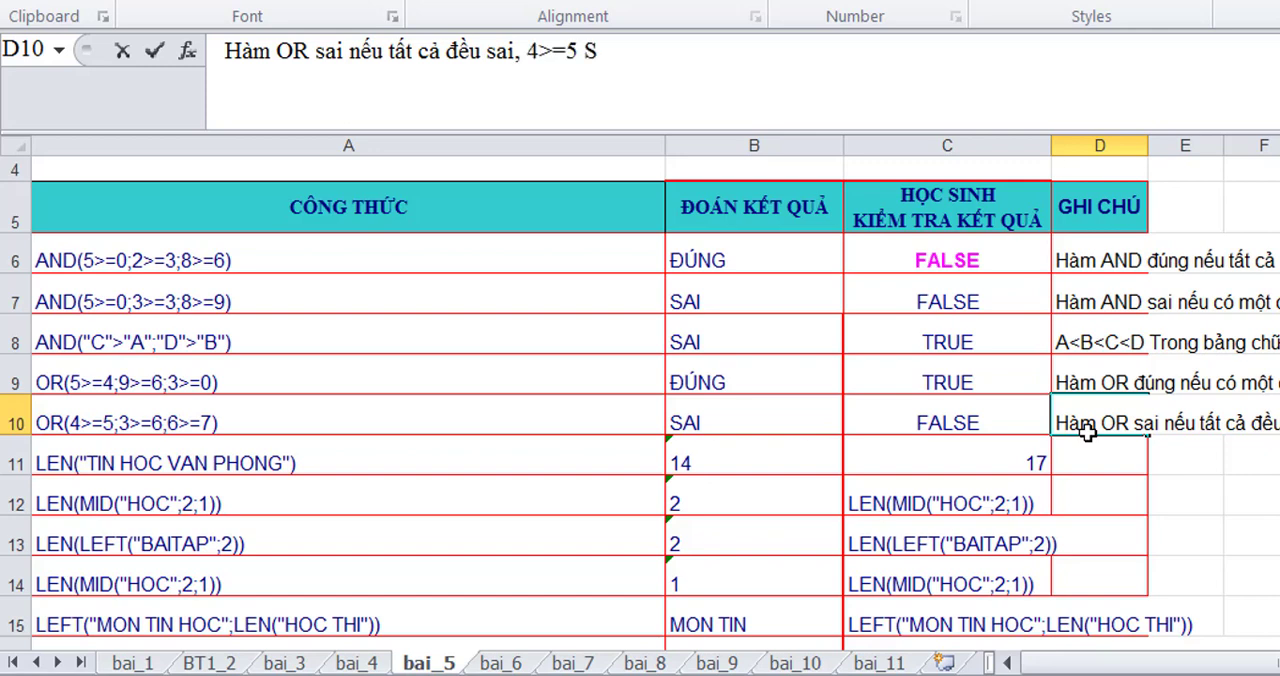
text(, 3>=6 S, 6>=7 S)
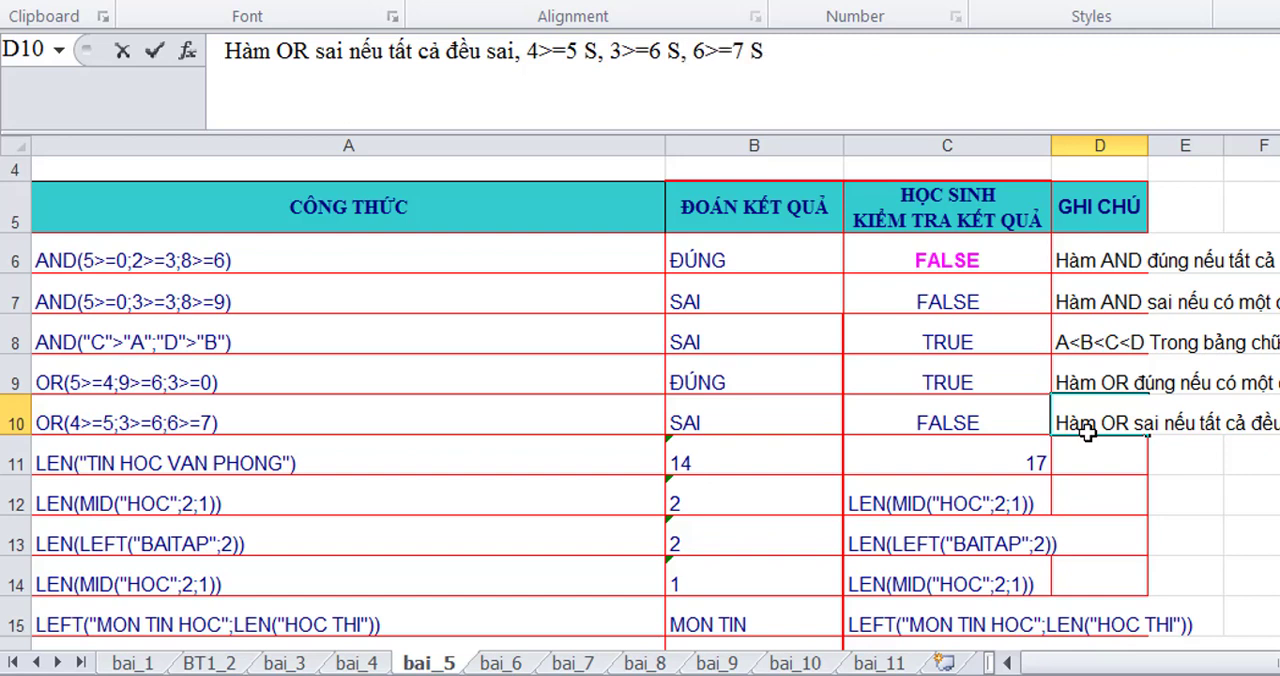
text(ai)
- Enter the note "Hàm LEN trả về độ dài chuỗi (tính luôn khoảng trắng)" in D11
click(1085, 464)
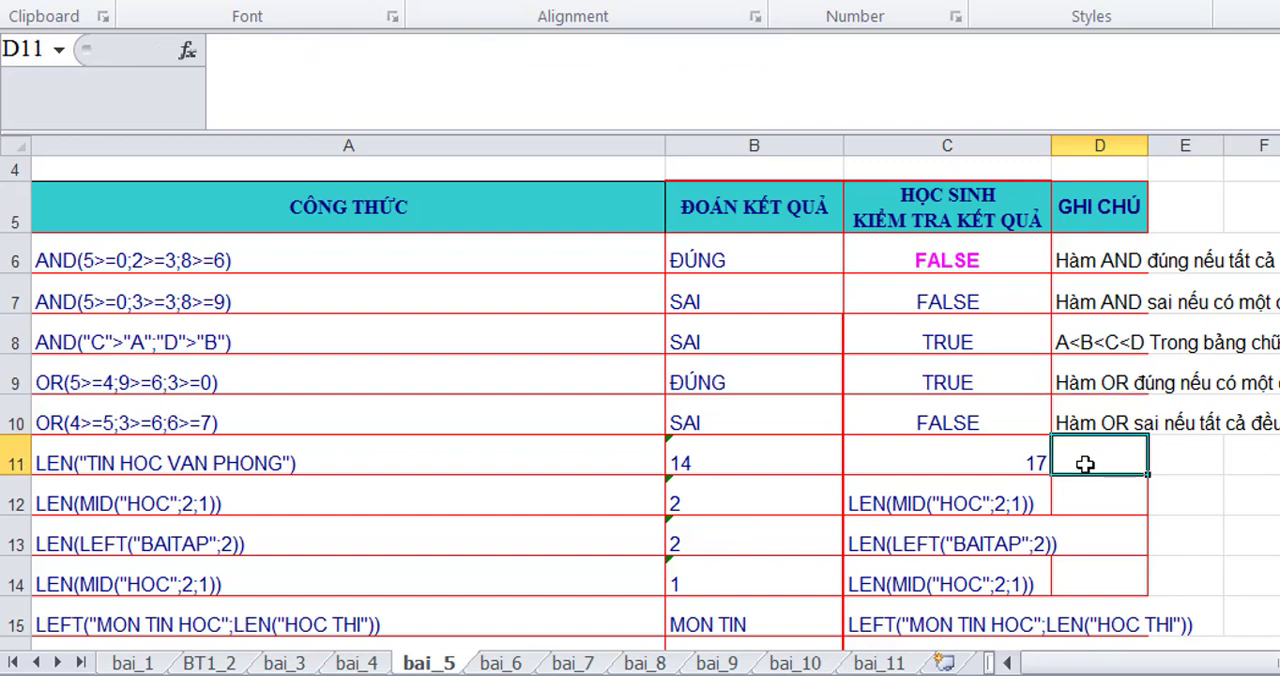
text(Hàm)
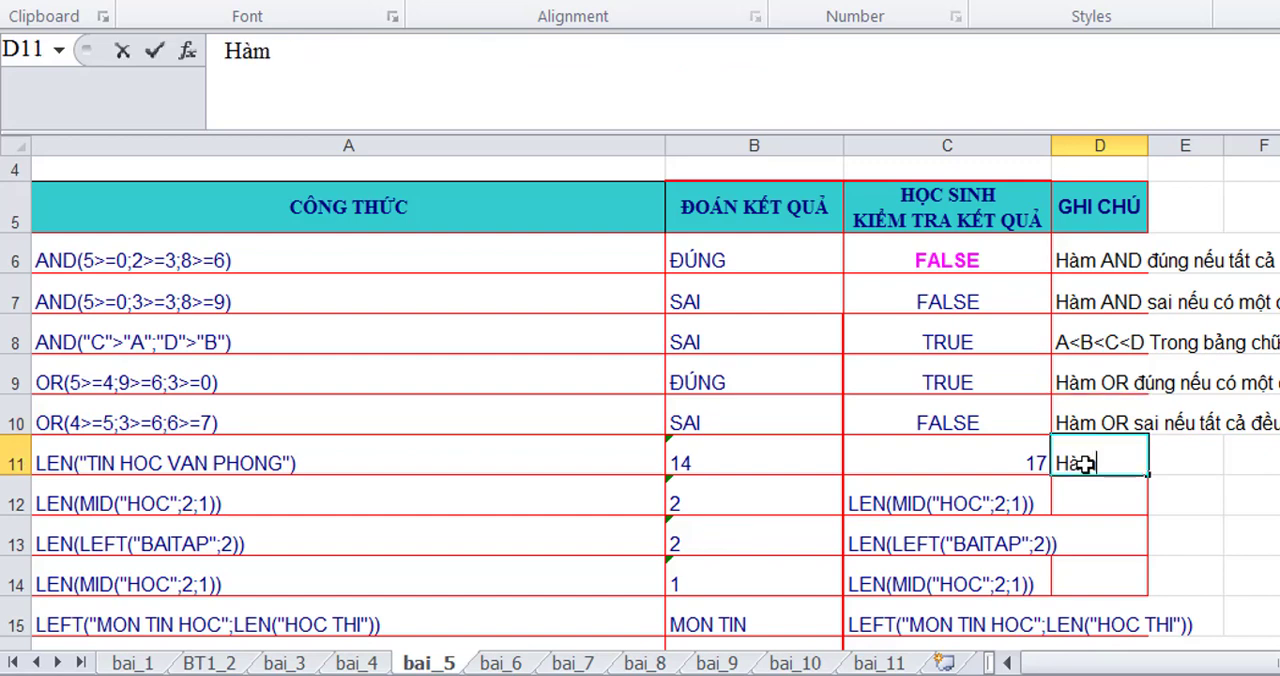
text( LEN)
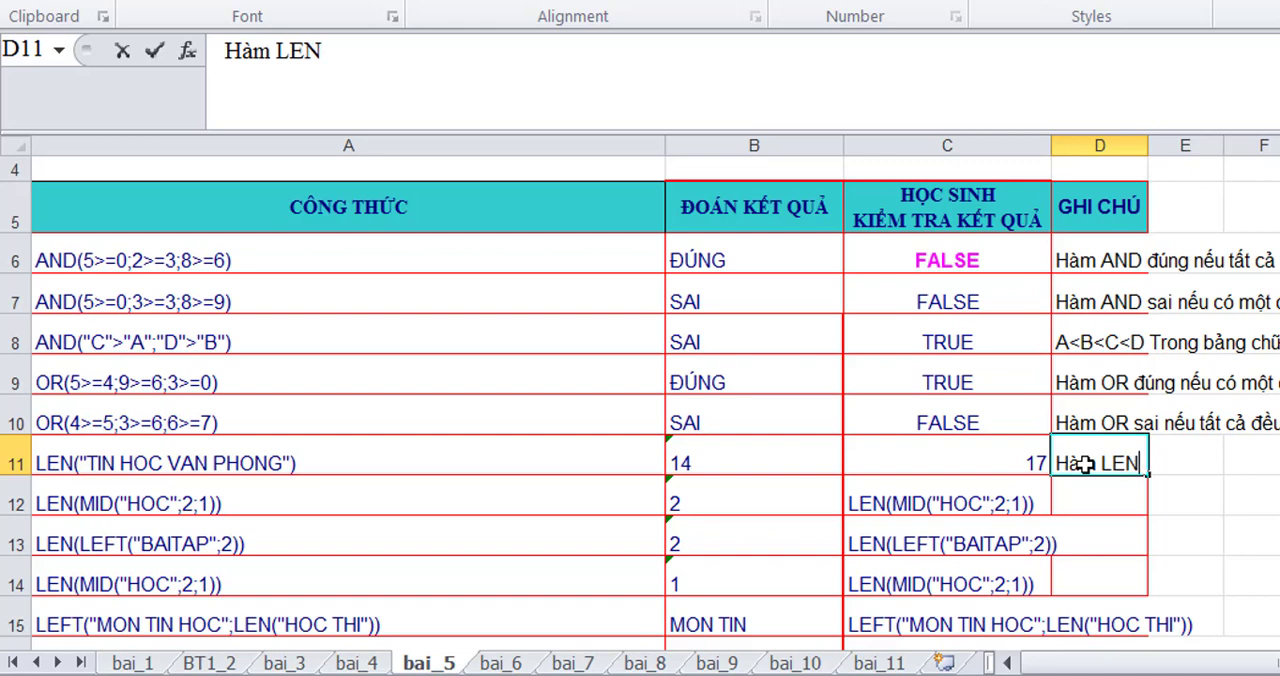
text( trả vê)
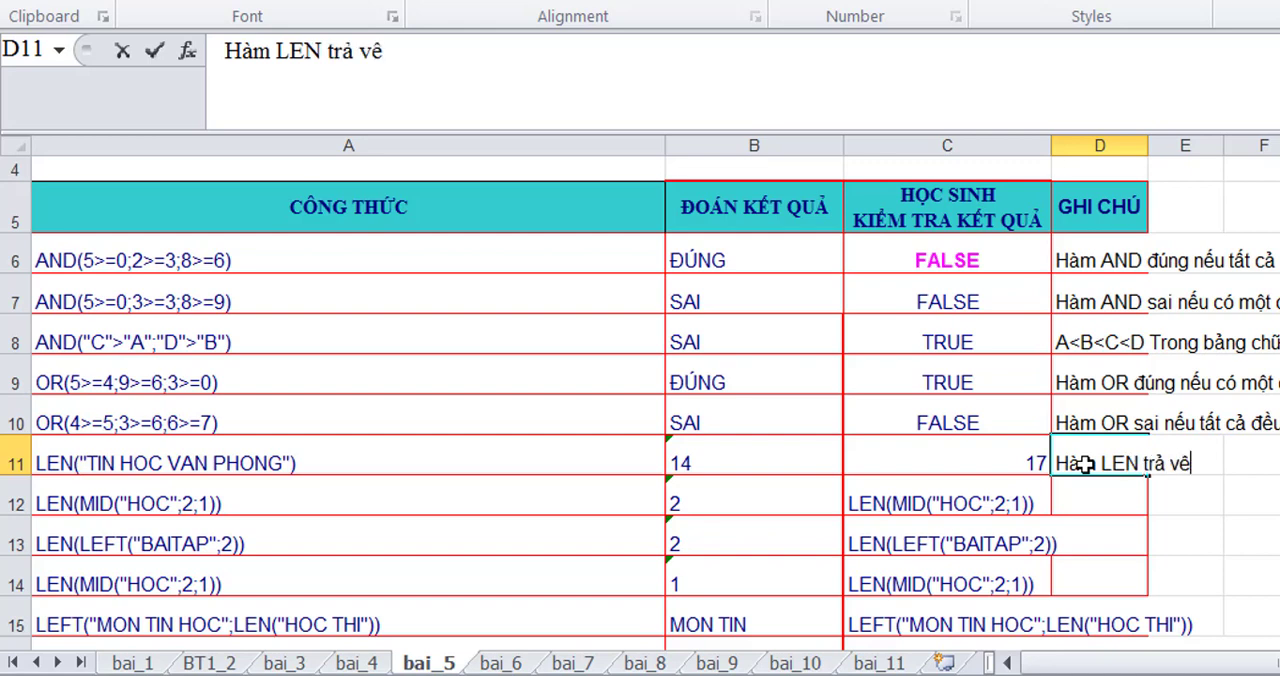
text( đô dài ch)
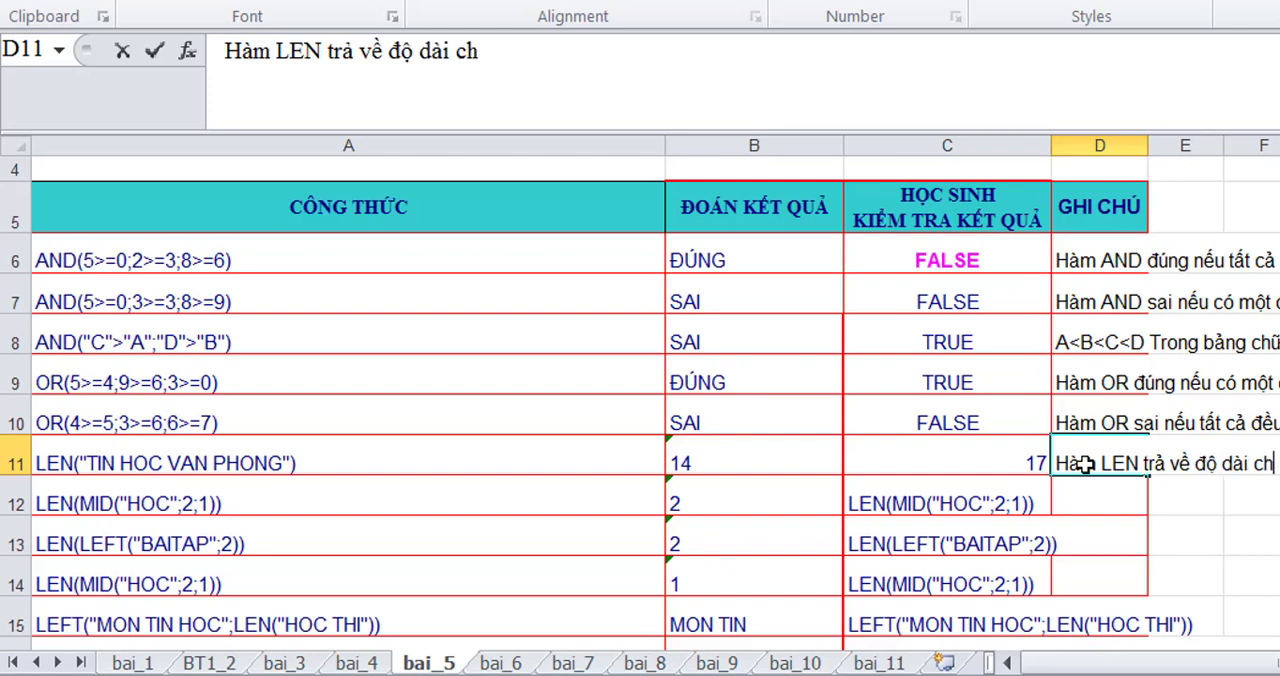
text(uoix)
text(()
text(tin)
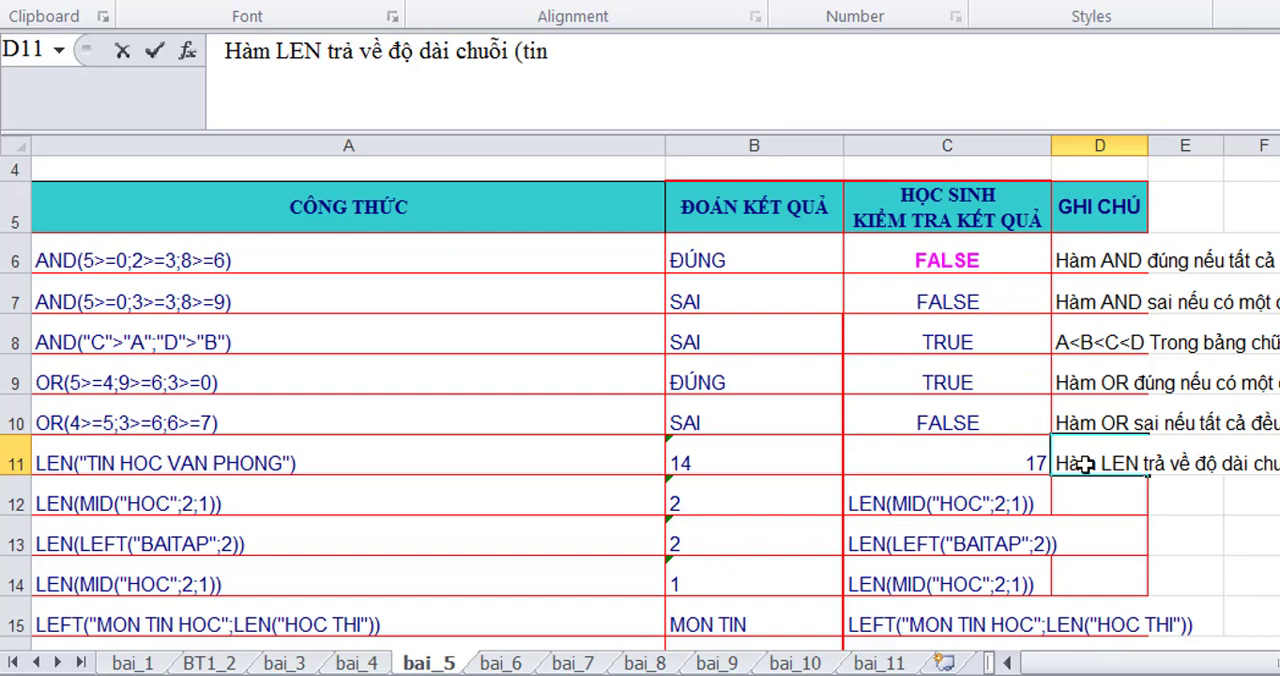
text(hs luo)
text(n khoa)
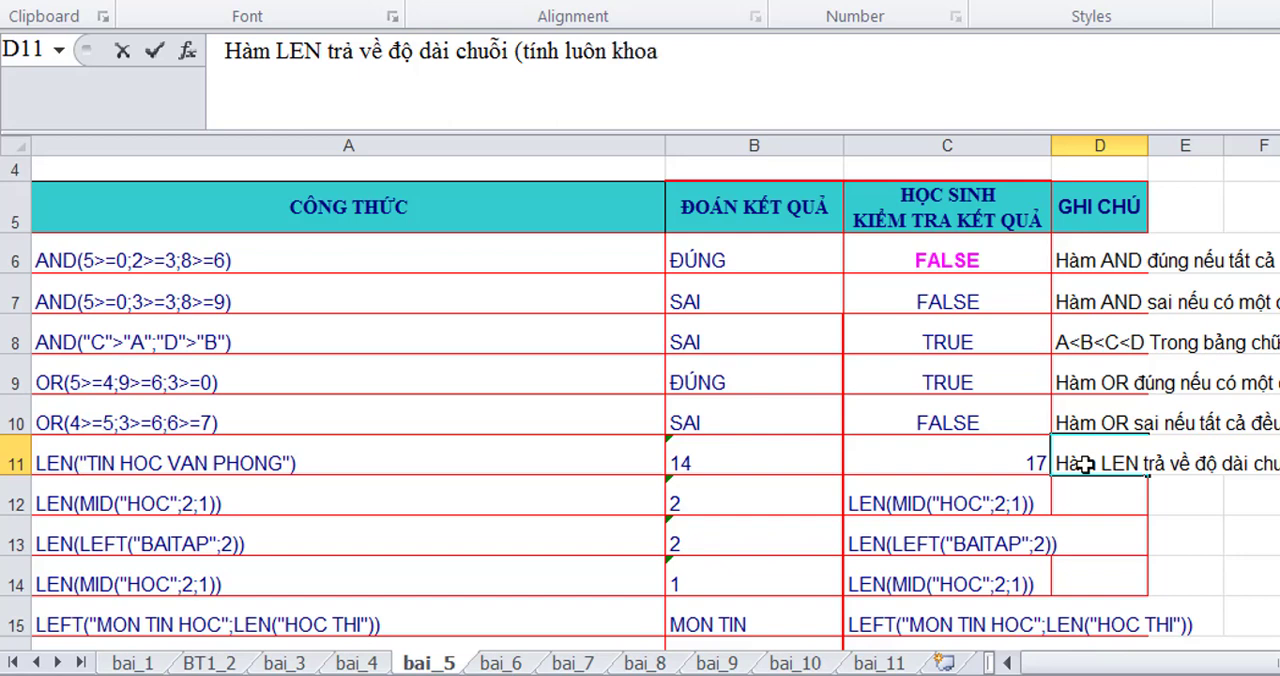
text(ng trang)
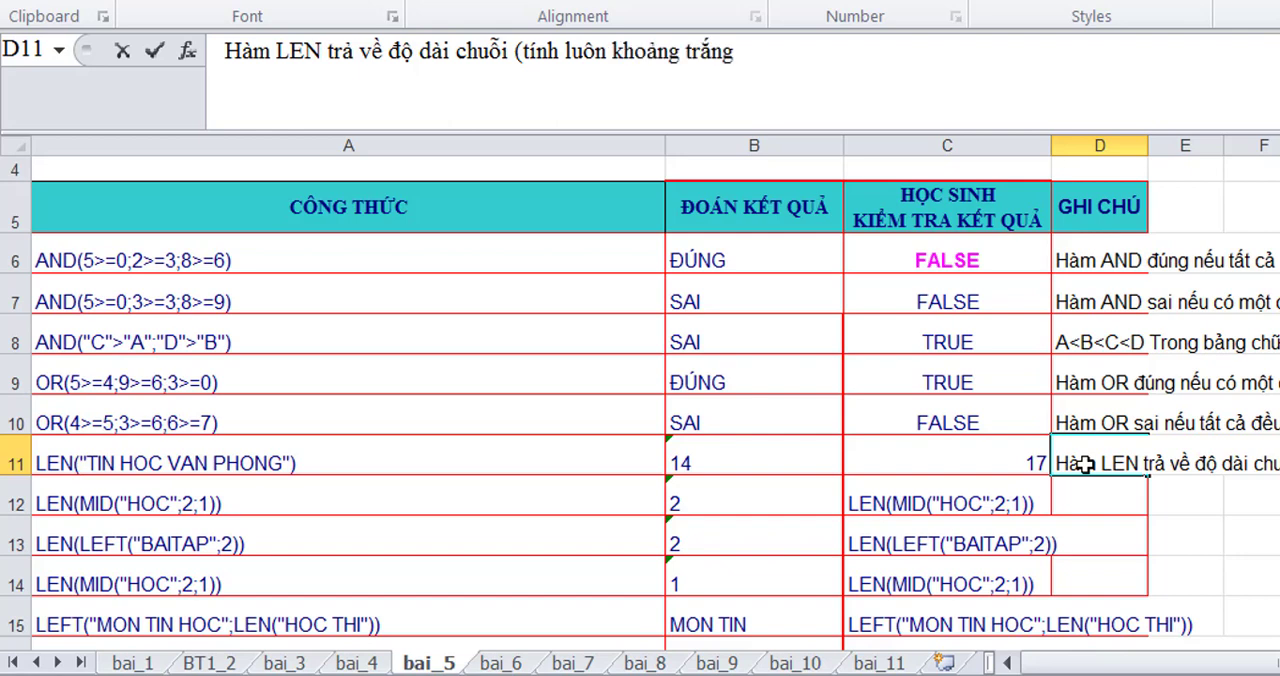
text())
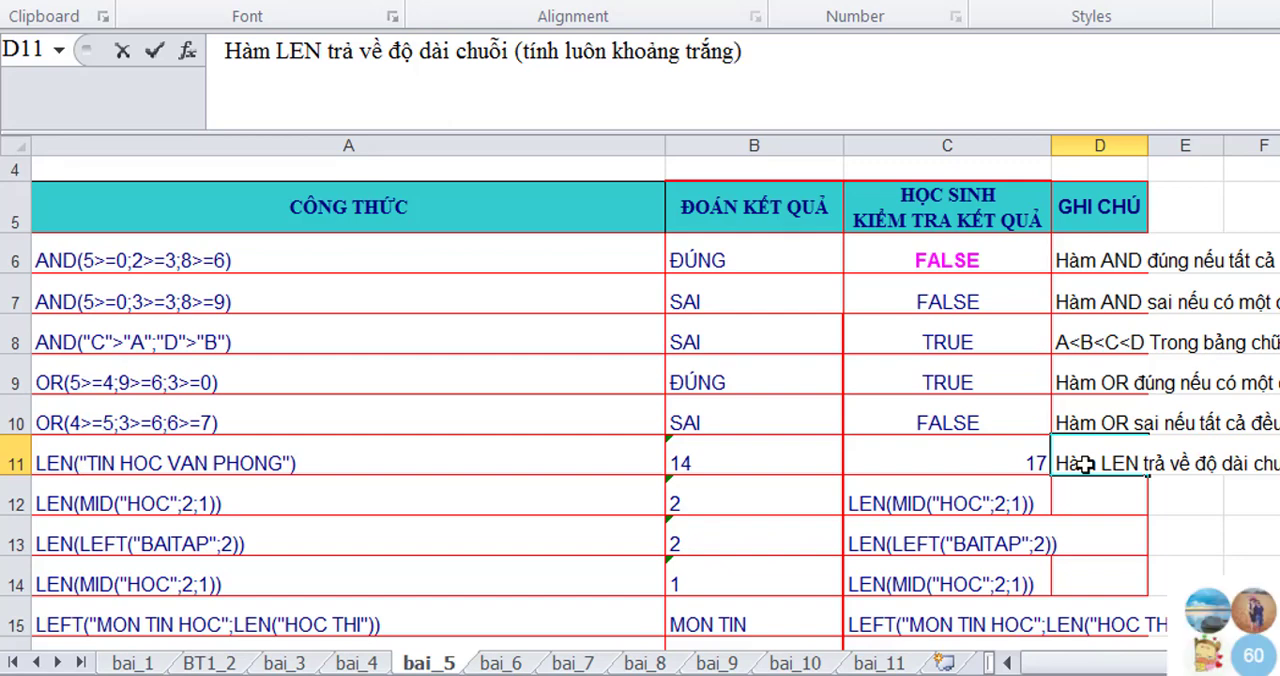
- Turn the copied LEN(MID("HOC";2;1)) text in C12 into a working formula by adding a leading equals sign
click(920, 503)
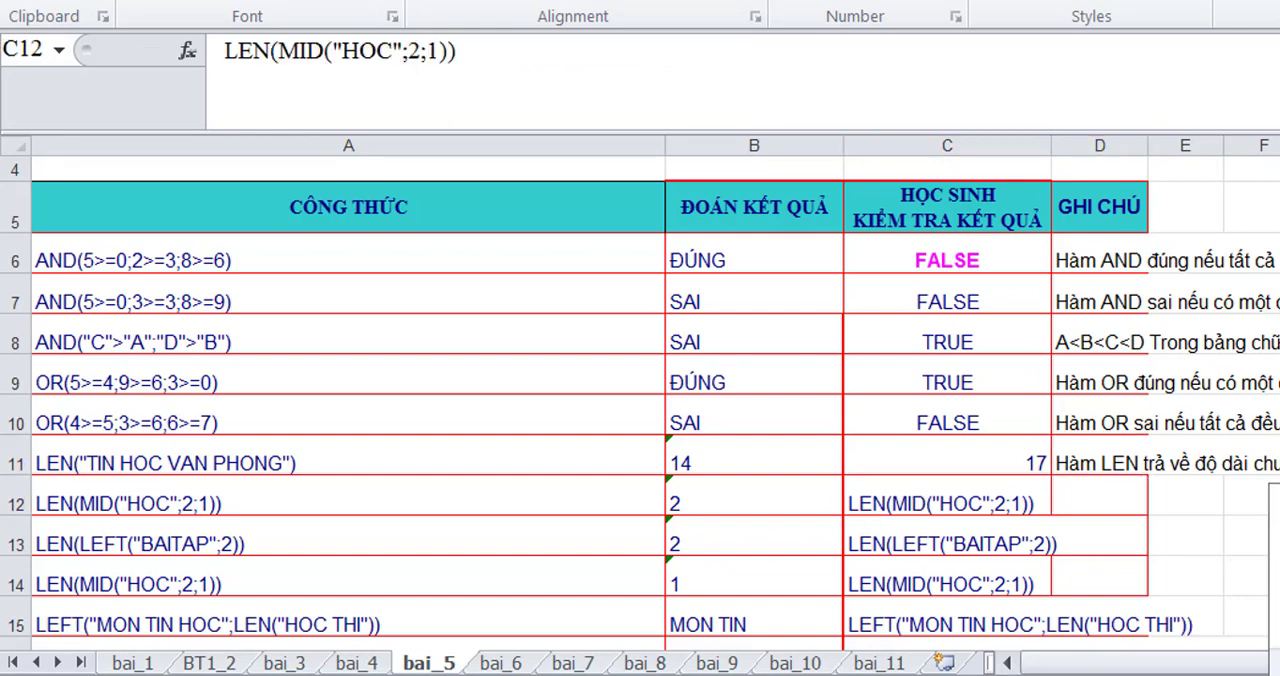
click(955, 500)
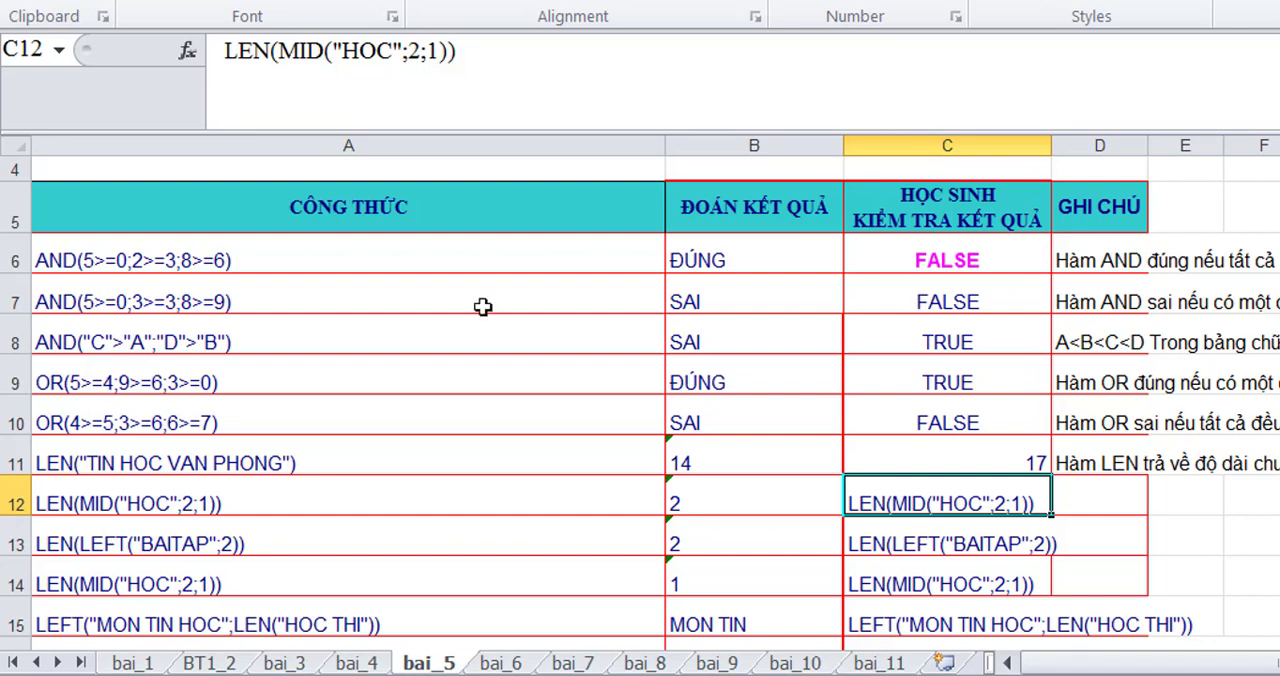
click(228, 55)
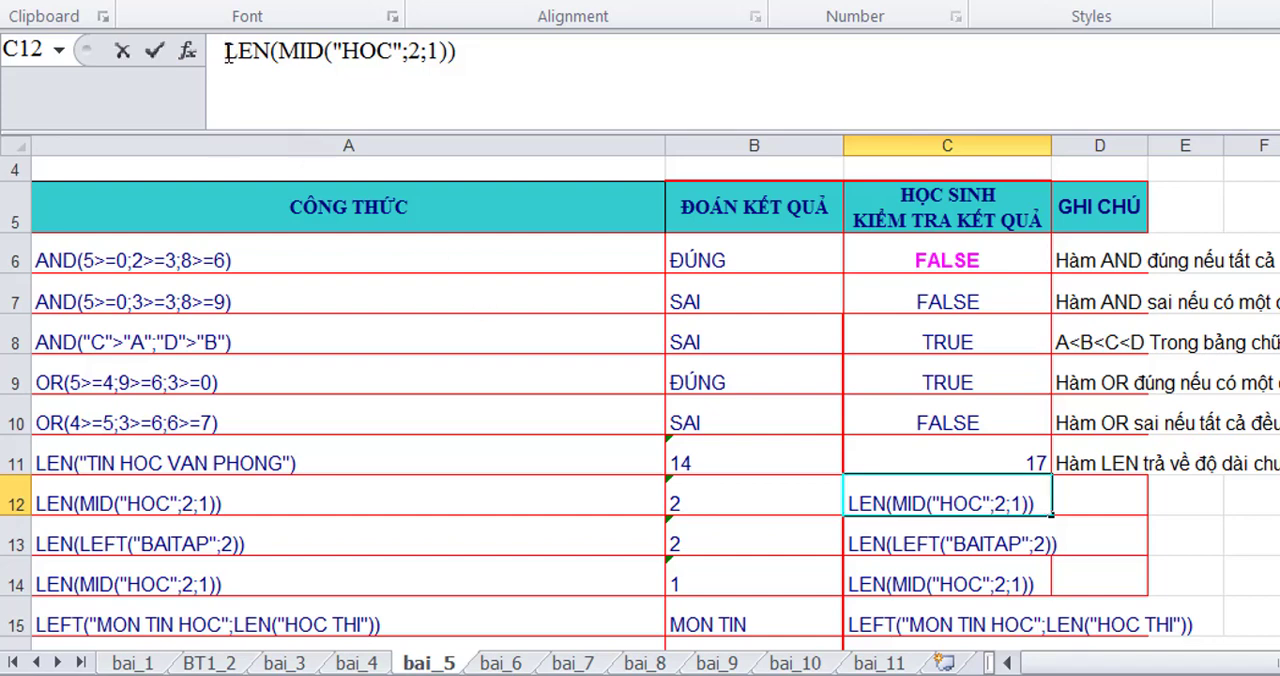
text(=)
key(Return)
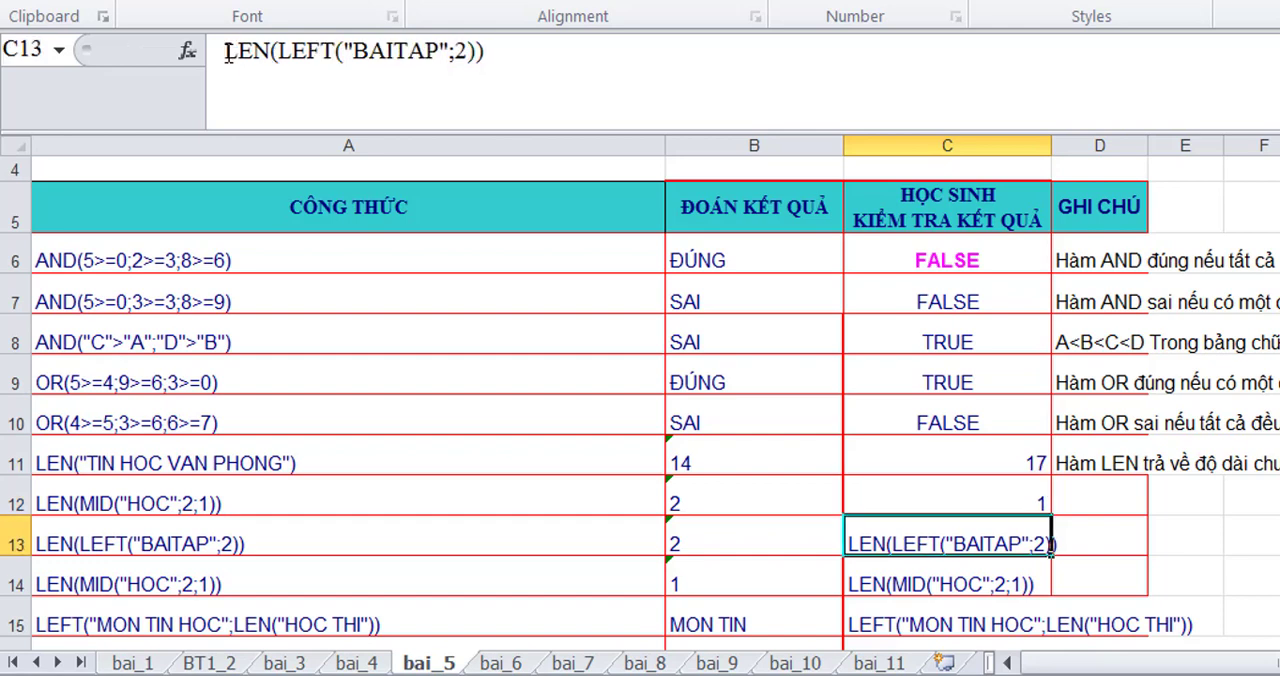
- Enter the note 'MID("HOC";2;1) trả về 1 kí tự bắt đầu từ vị trí thứ 2 của chuỗi "HOC"->O =>LEN("O")->1' in D12
click(1089, 503)
text(MID)
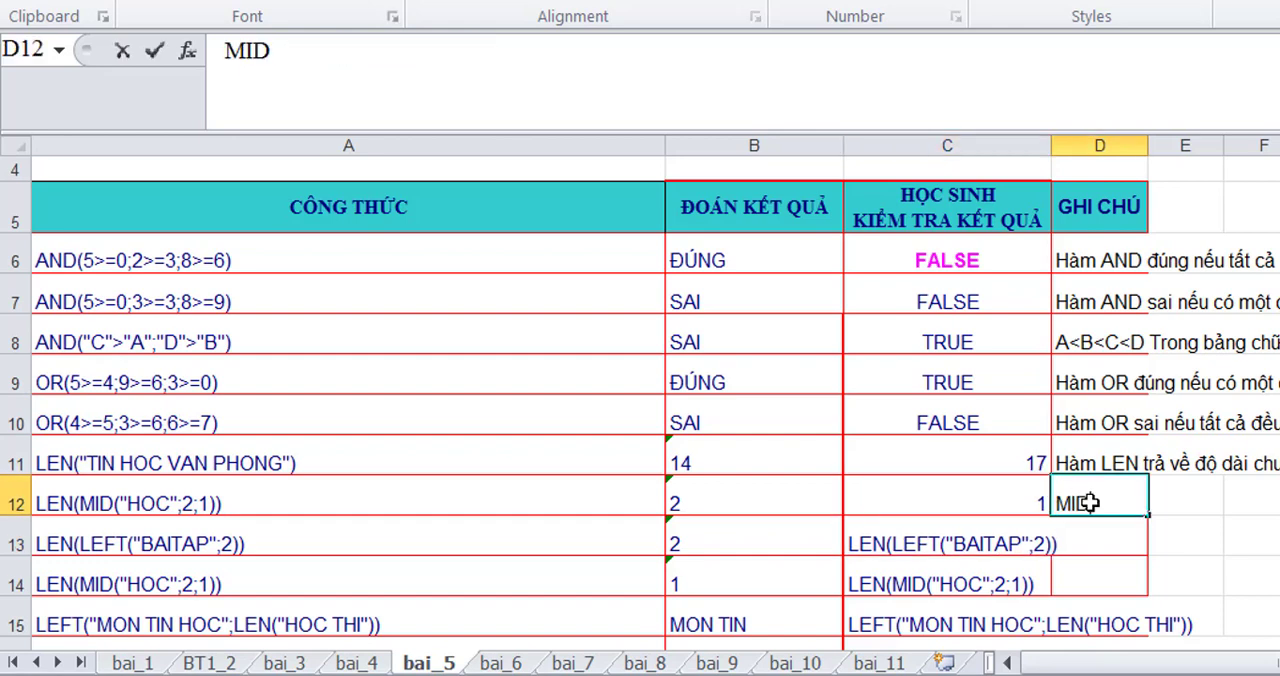
text(("HOC")
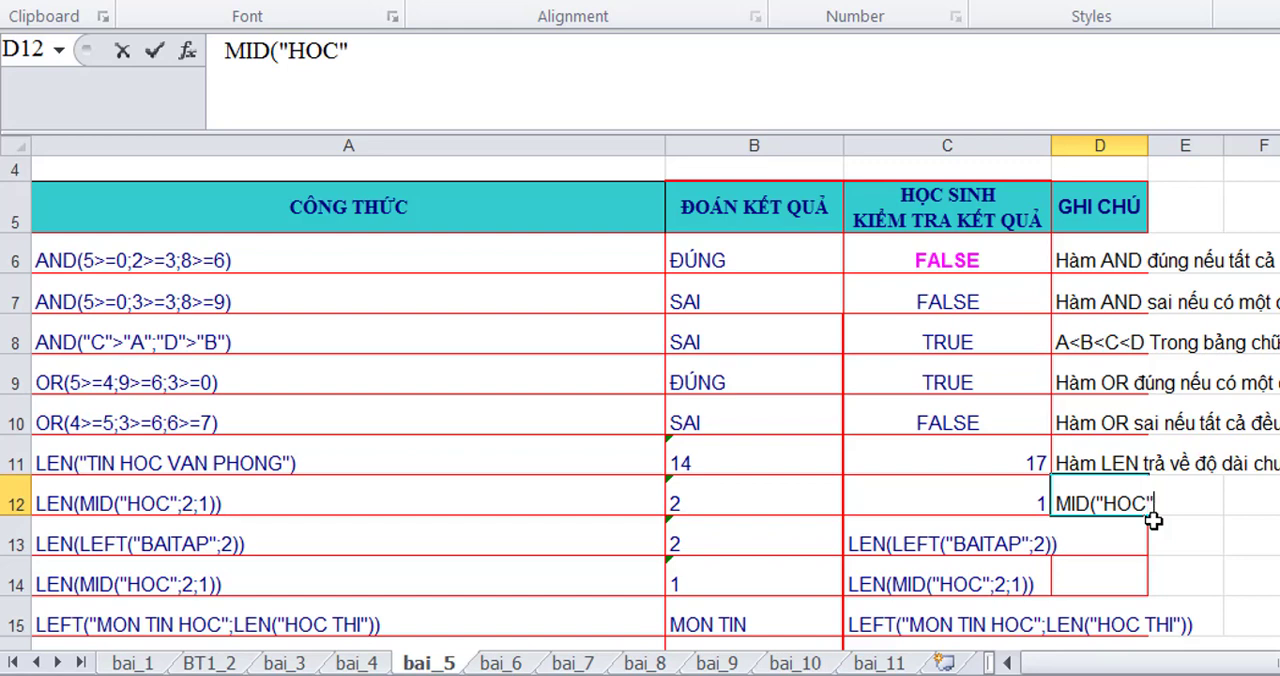
text(;2;1) tra)
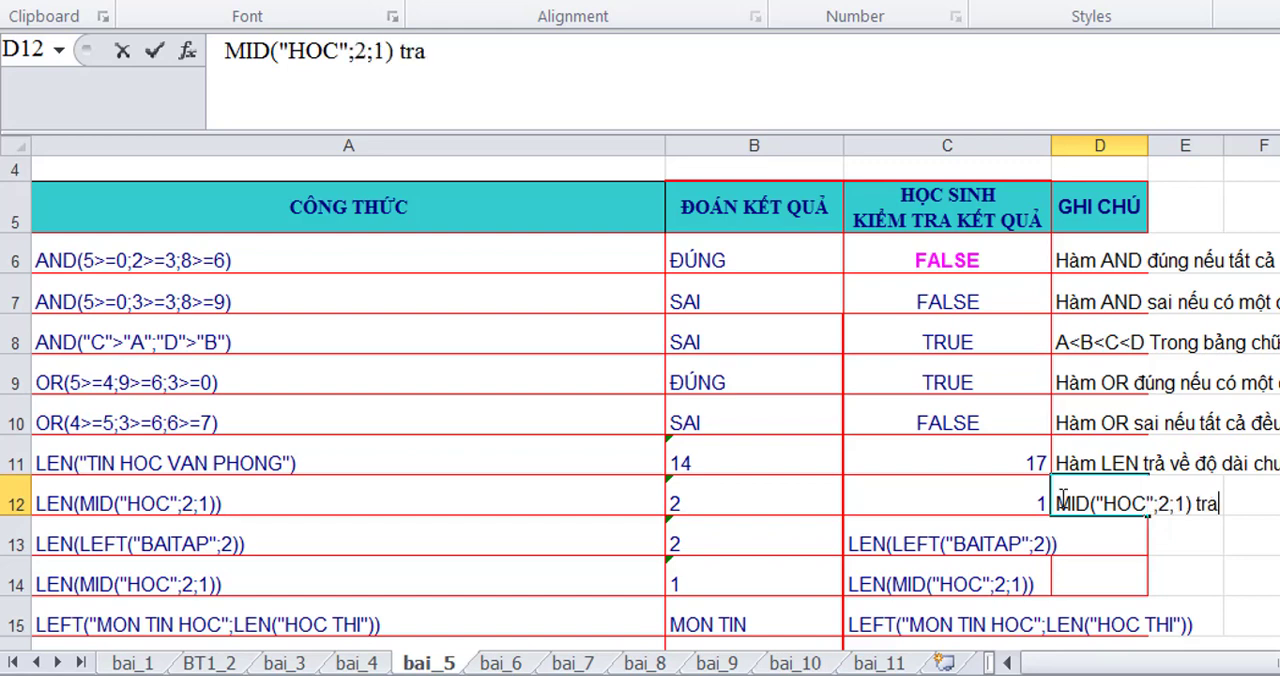
text(r về m)
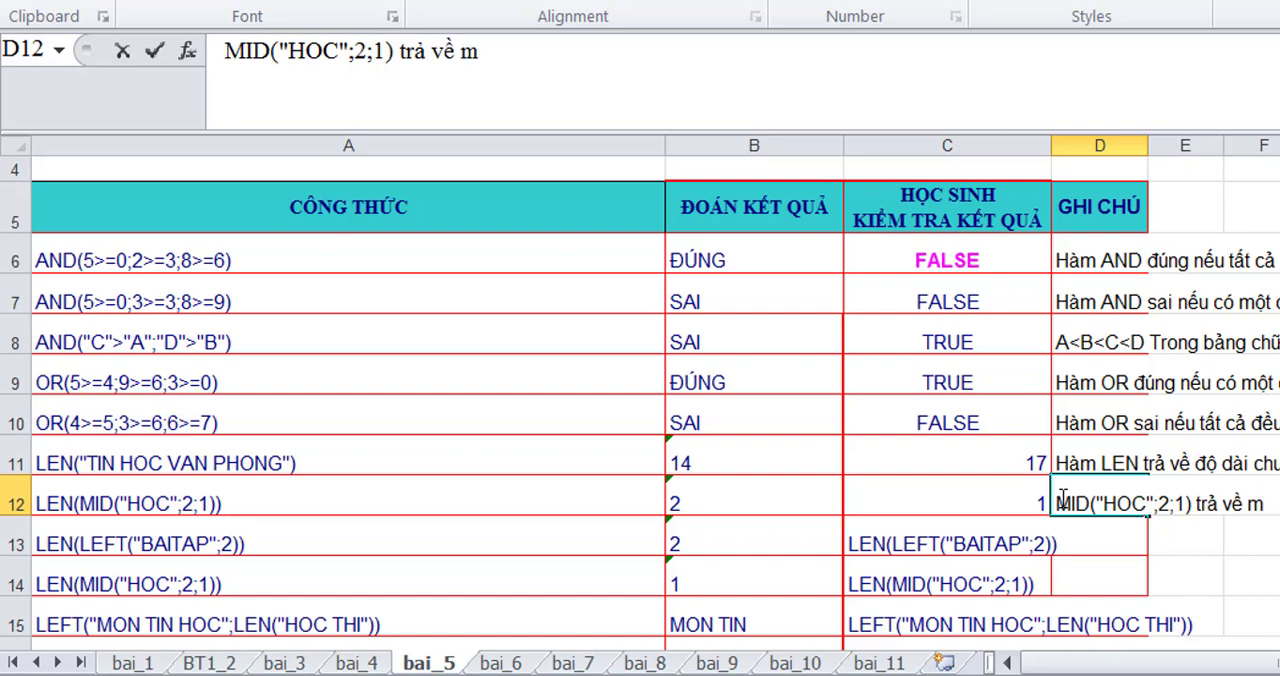
key(BackSpace)
text(1 kí tự ba)
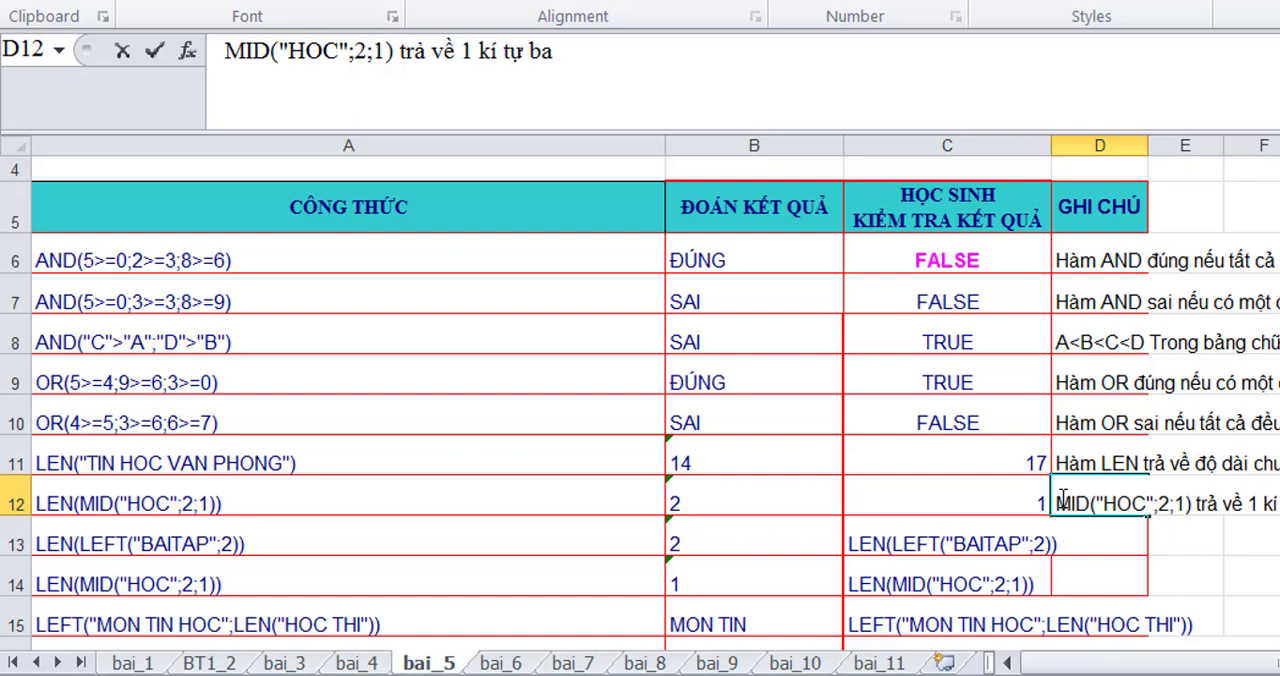
text(t)
text( da)
text(dfu tu)
text(wf)
text( vij t)
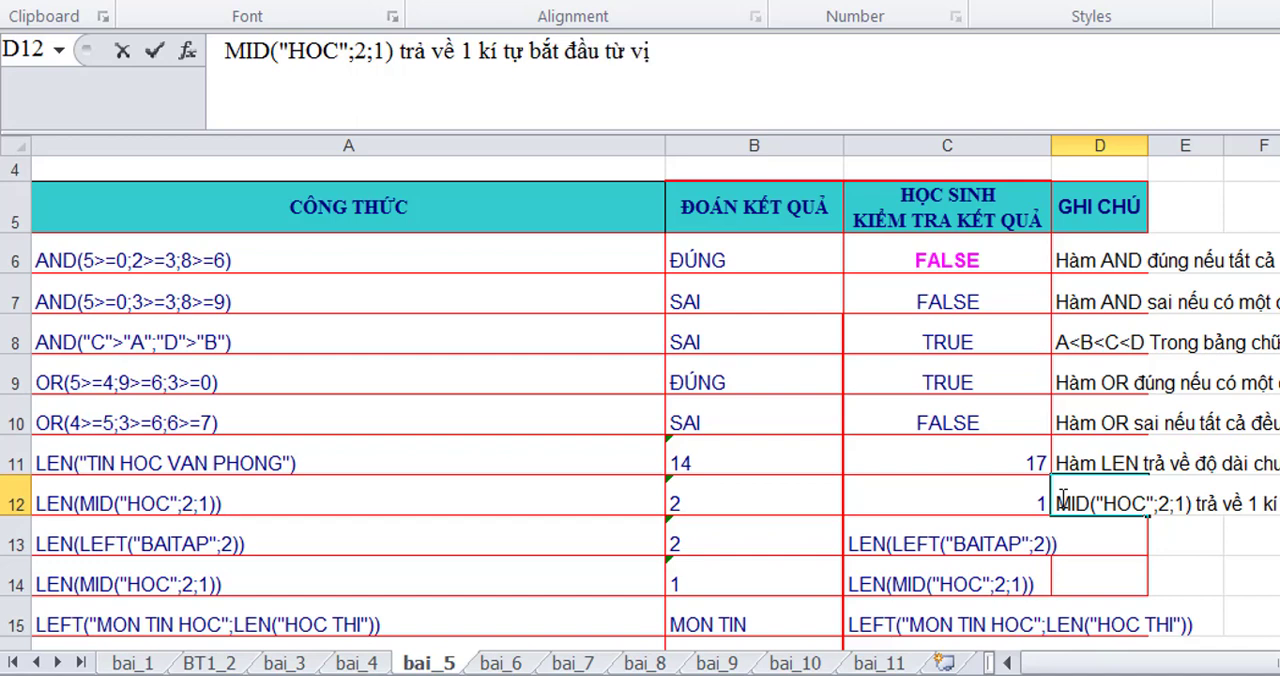
text(ris thuws 2)
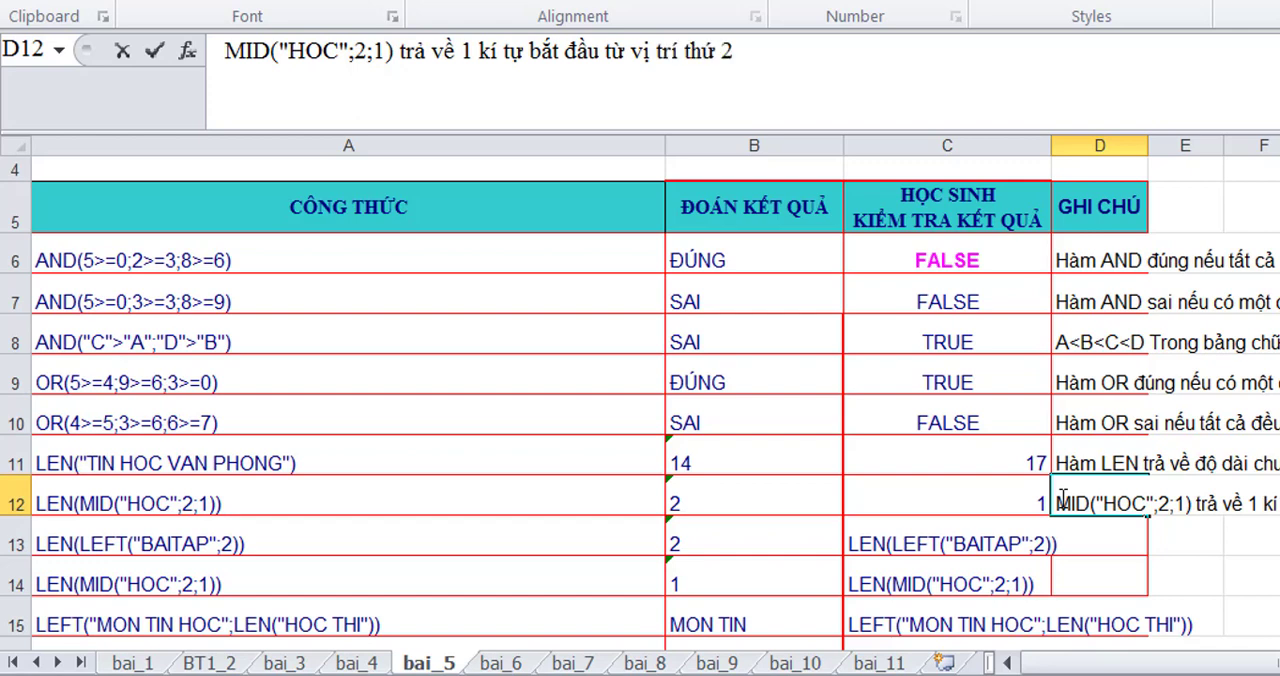
text( cua chuooi)
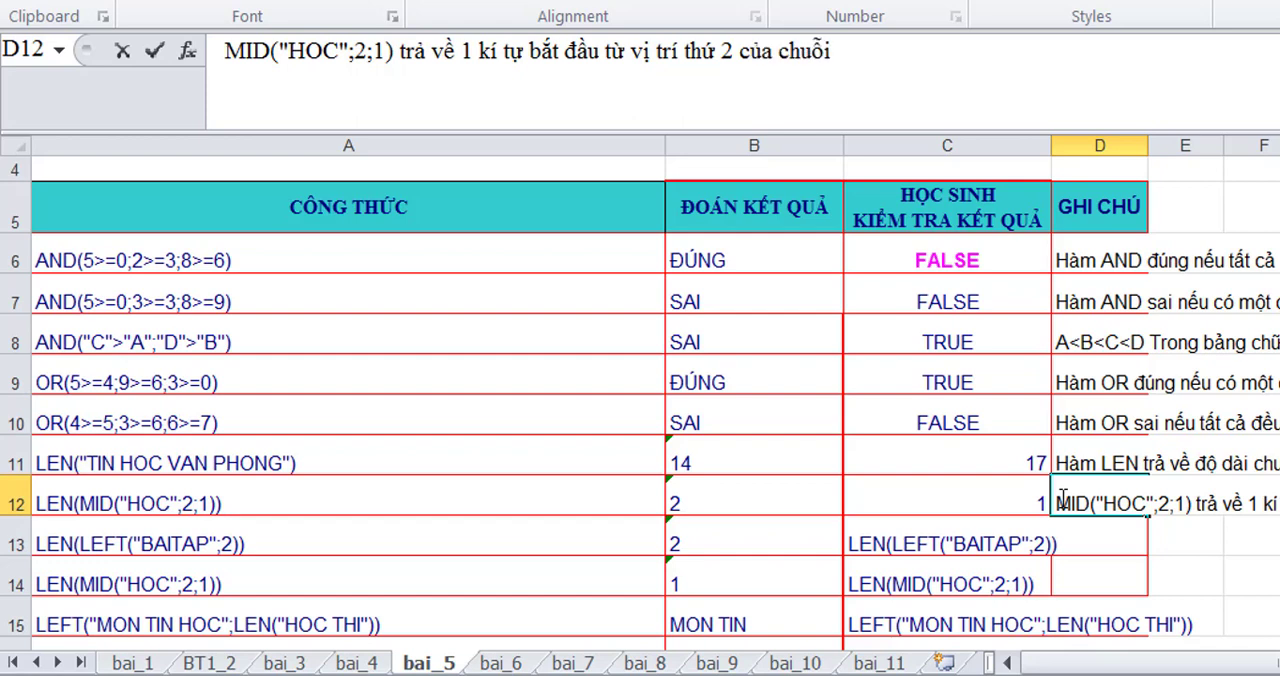
text( "HOC")
text(->)
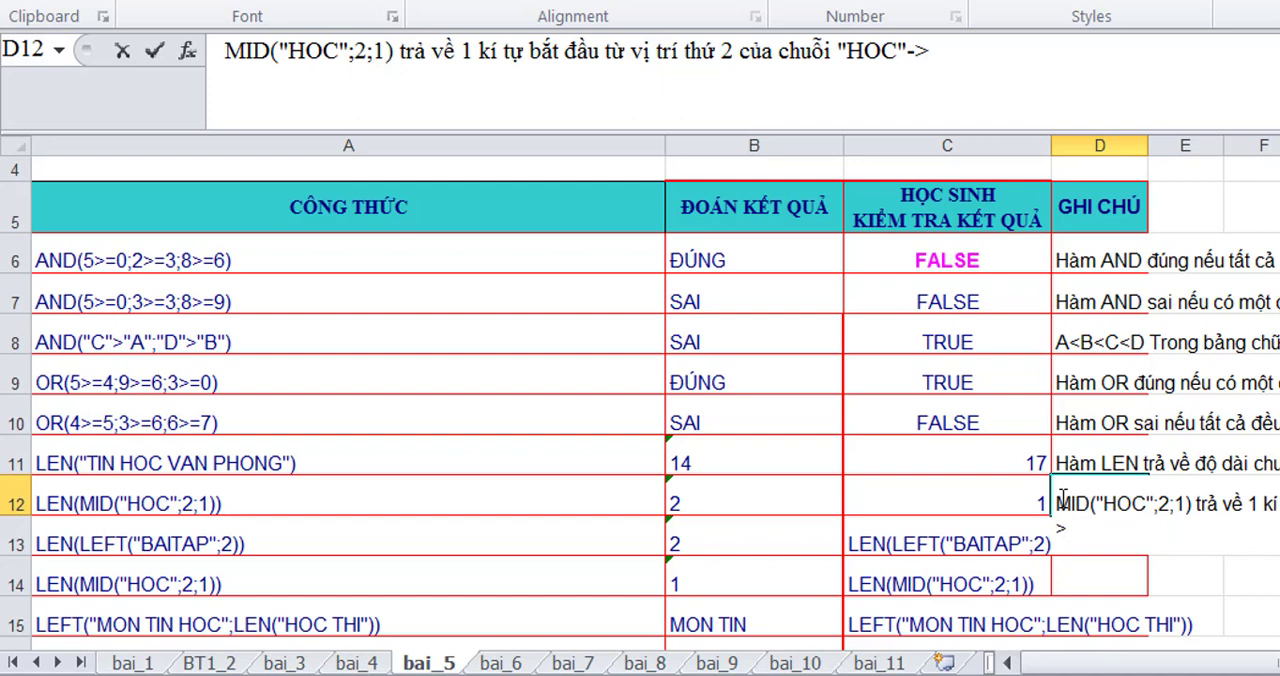
text(O =>LEN("O"))
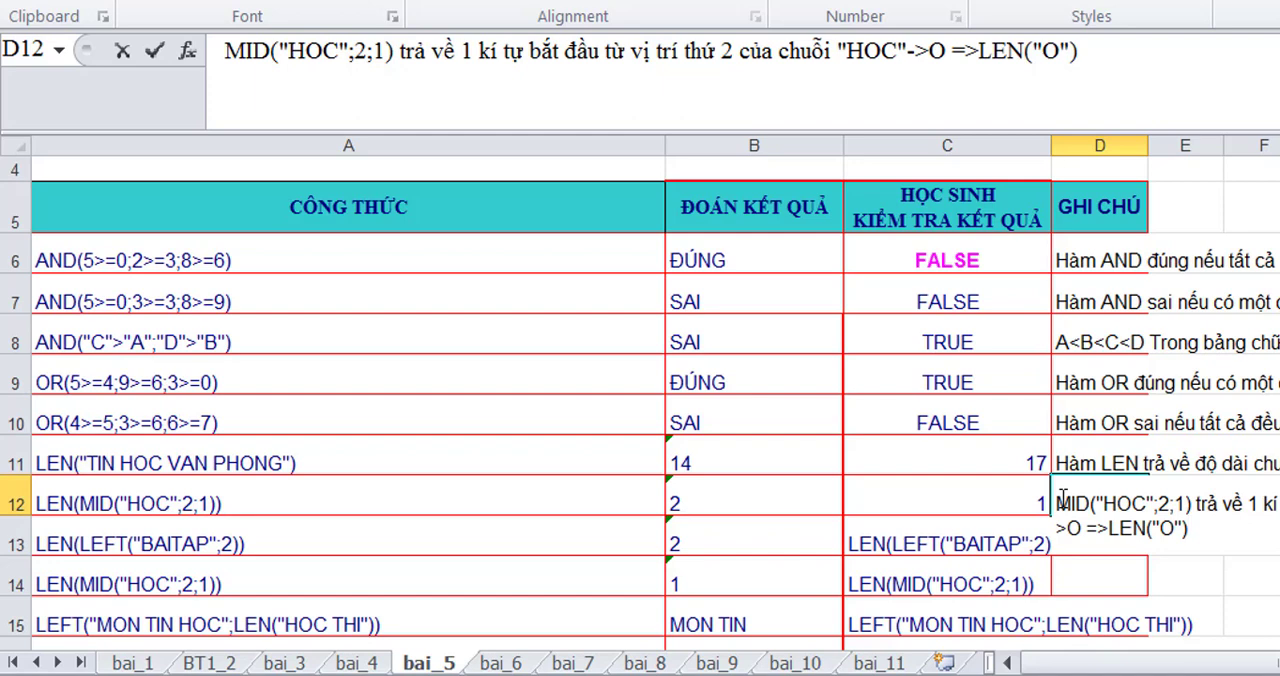
text(->1)
key(Return)
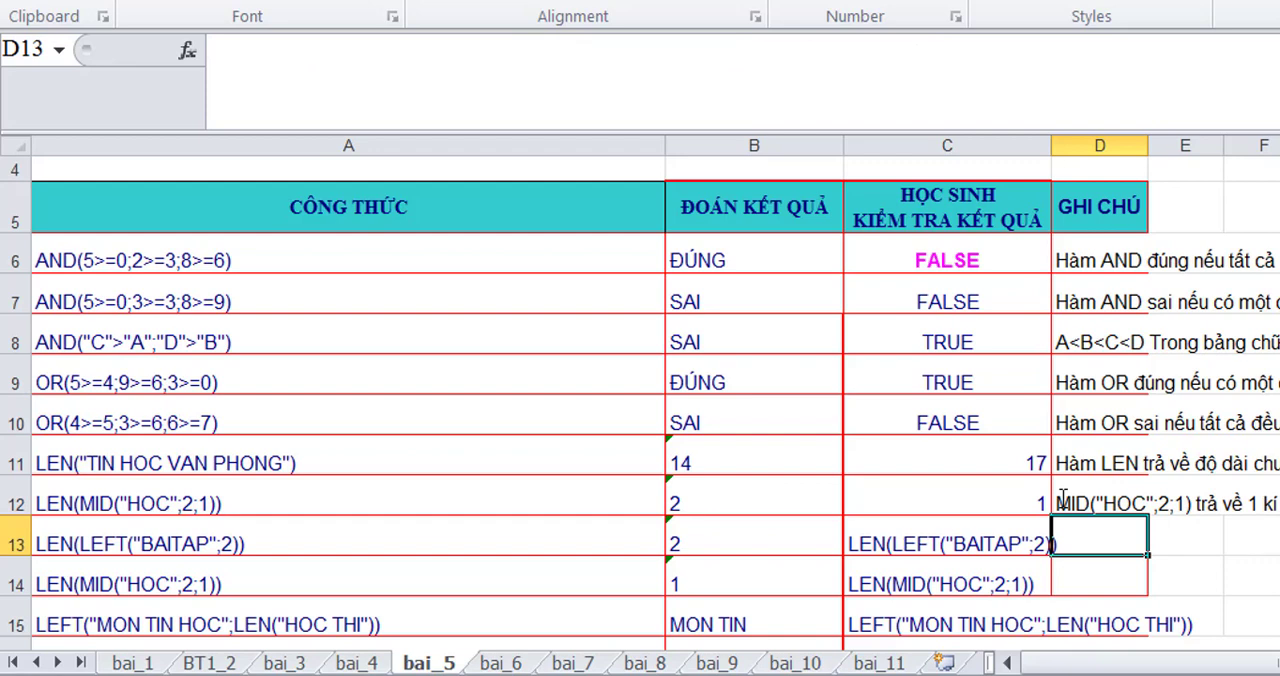
- Turn the copied LEN(LEFT("BAITAP";2)) text in C13 into a working formula by adding a leading equals sign
click(862, 543)
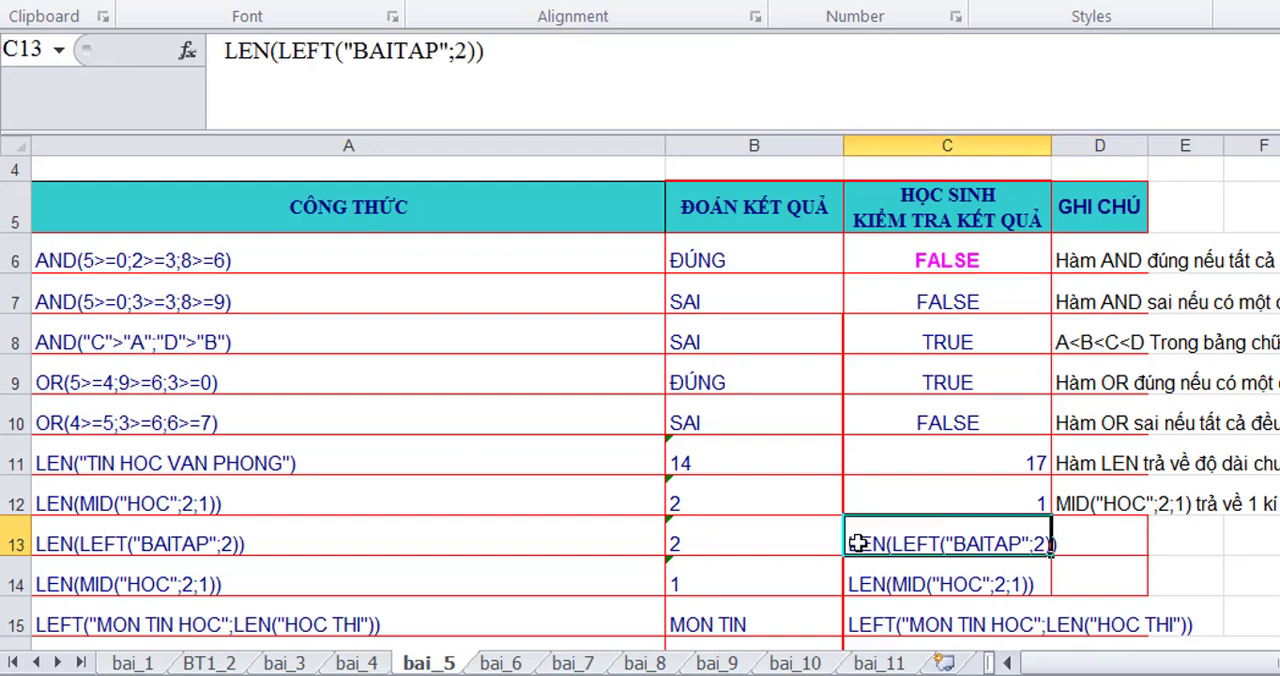
click(224, 50)
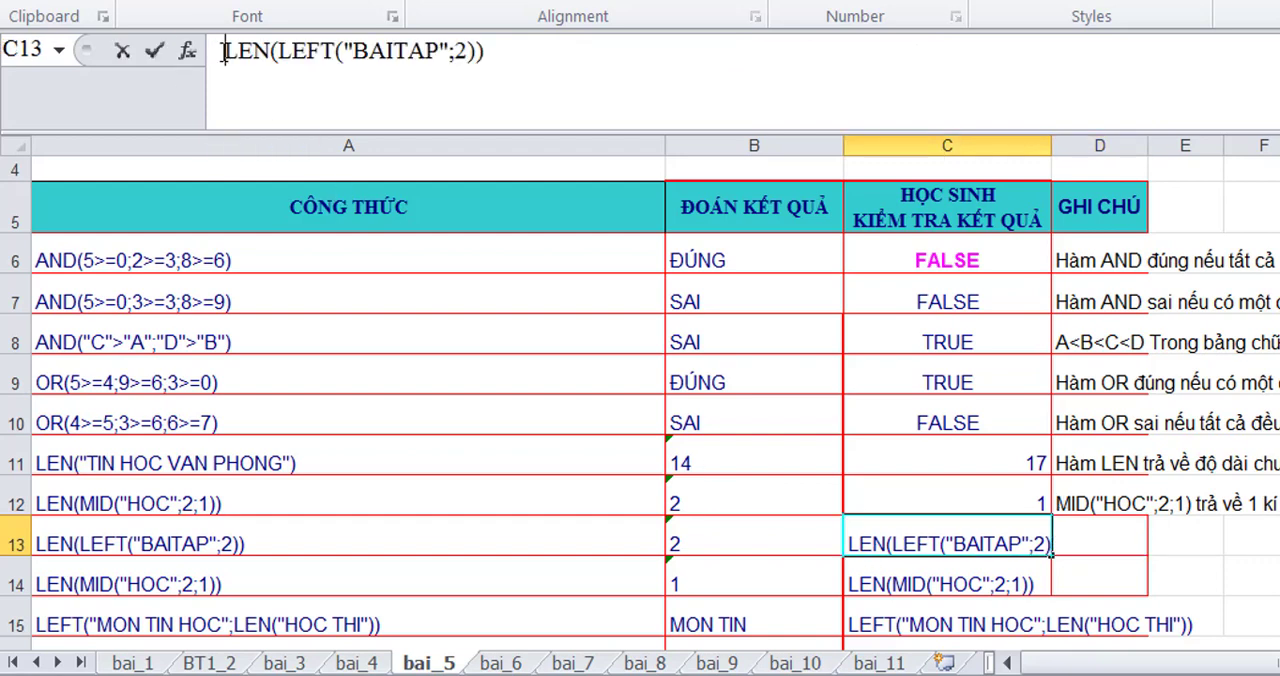
text(=)
key(Return)
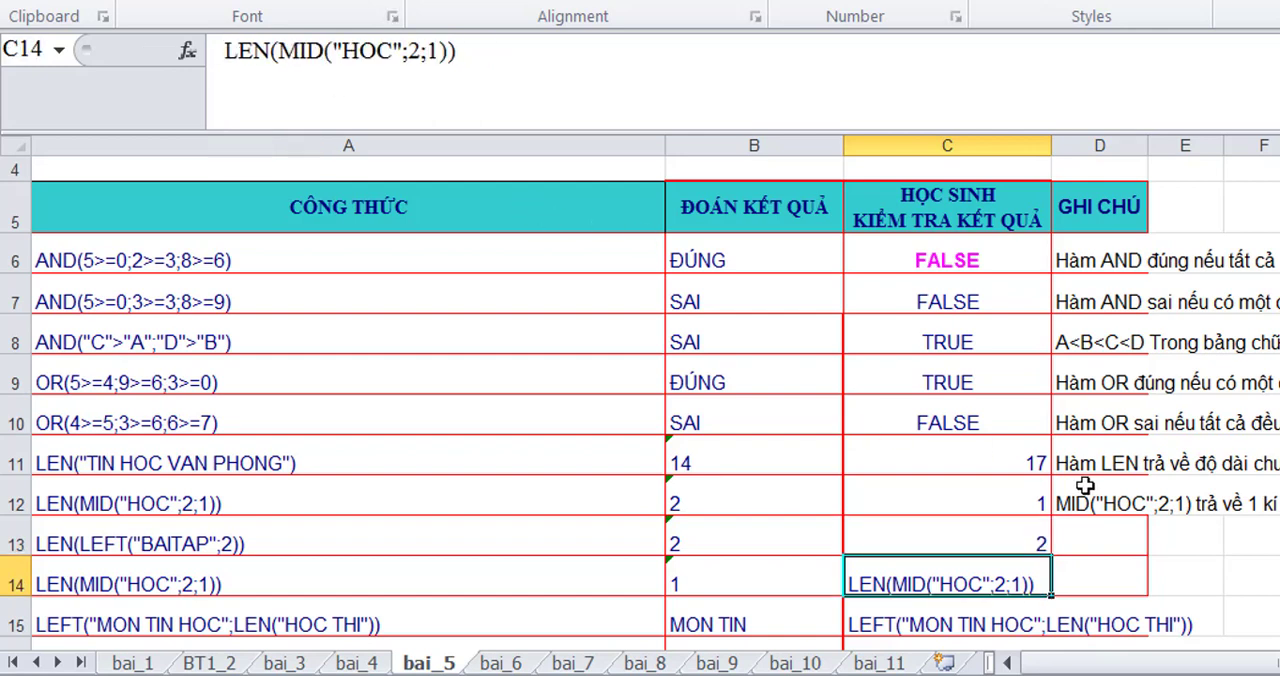
- Enter the note 'LEFT("BAITAP";2) trả về 2 kí tự bên trái của chuỗi "BAITAP"->BA =>LEN("BA")->2' in D13
click(1073, 540)
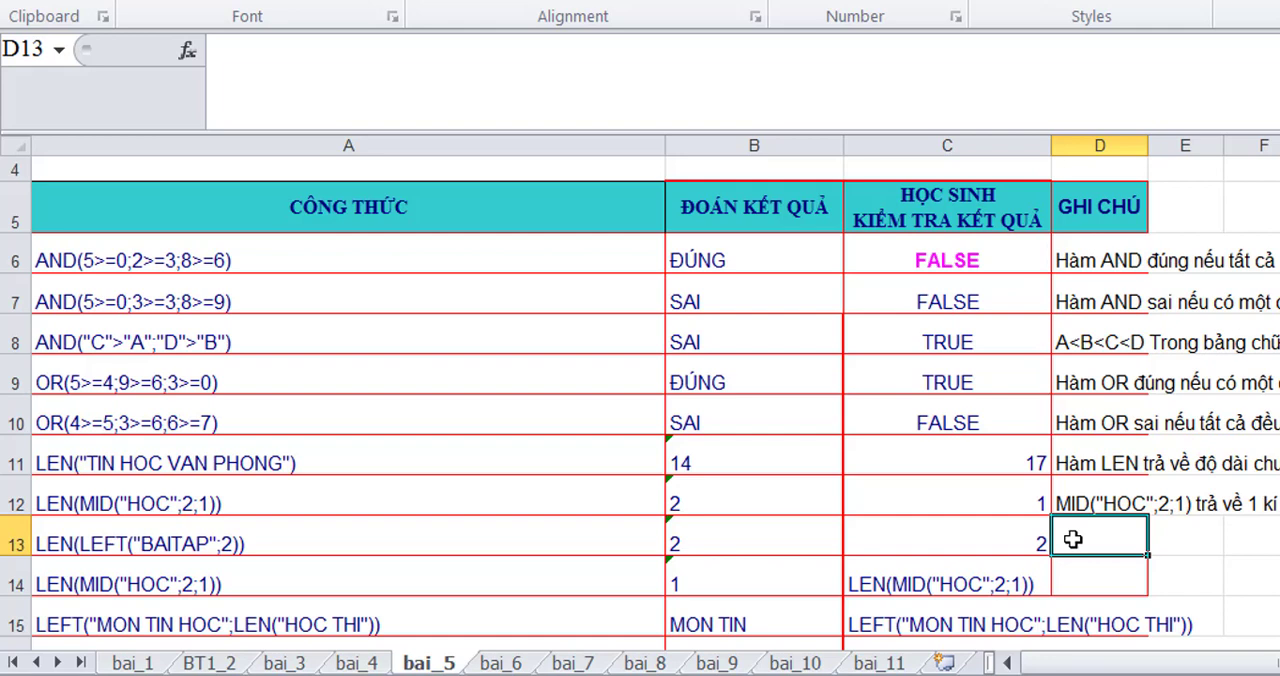
text(L)
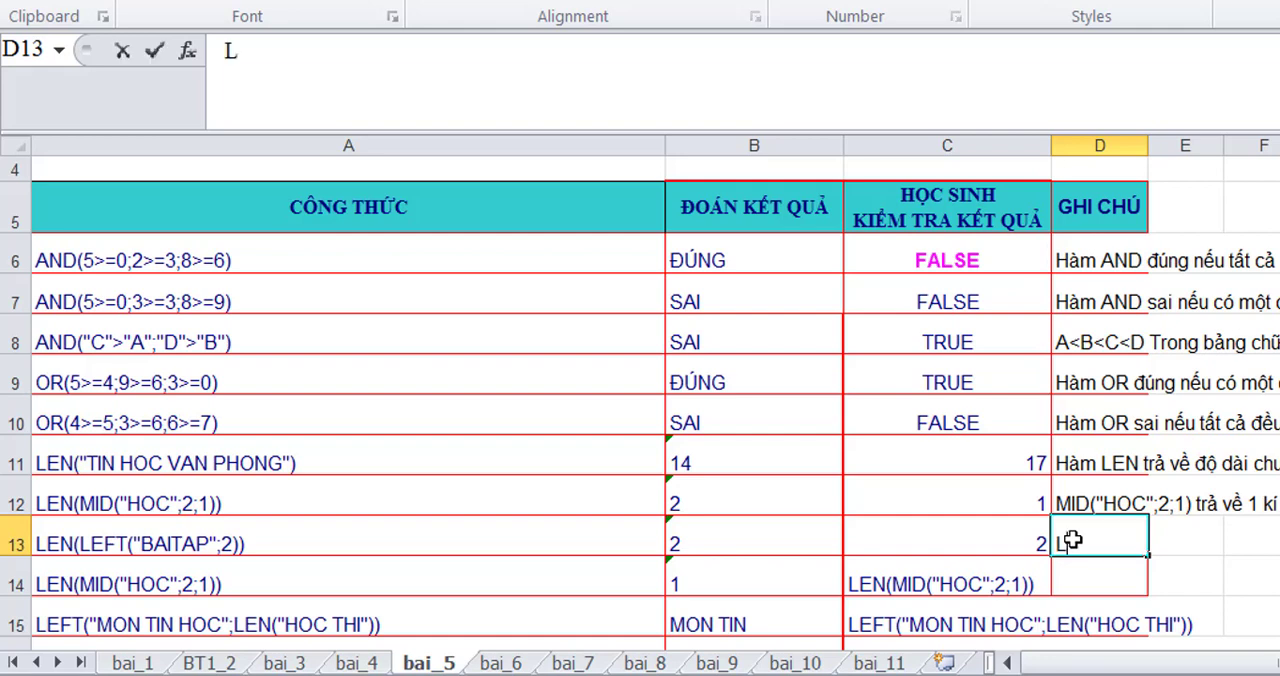
text(EFT("BAITAP";2) trả v)
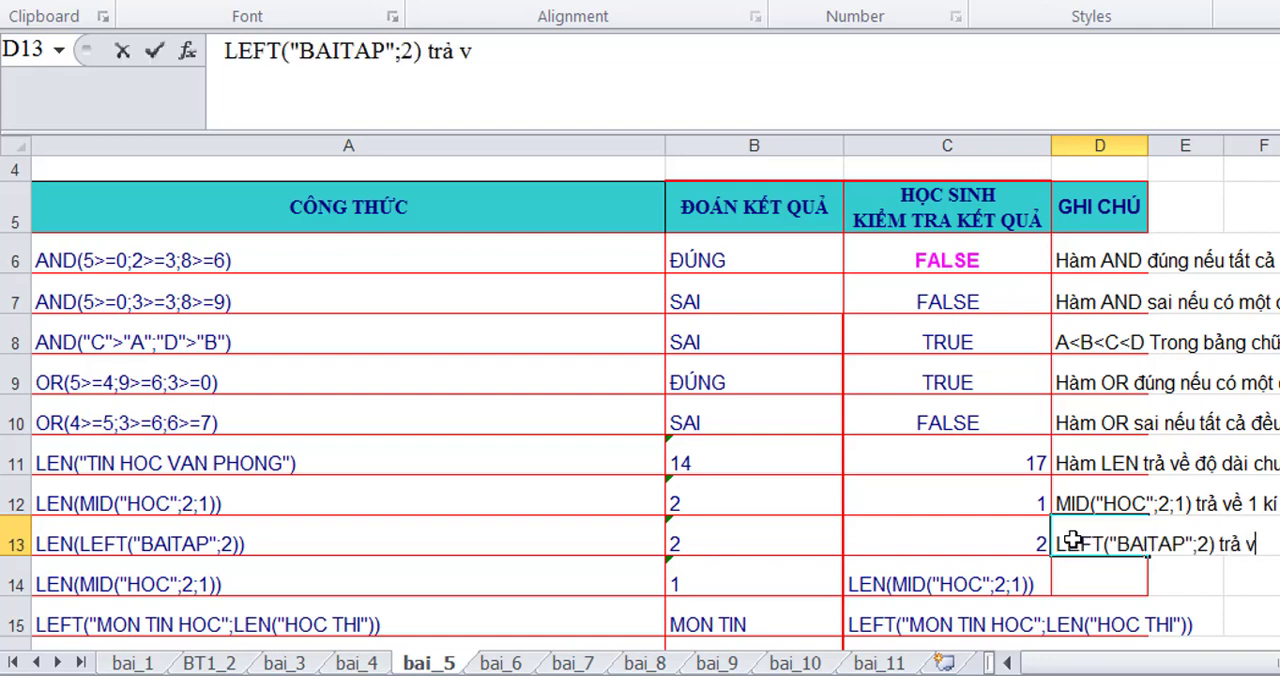
text(ề 2 kí tự)
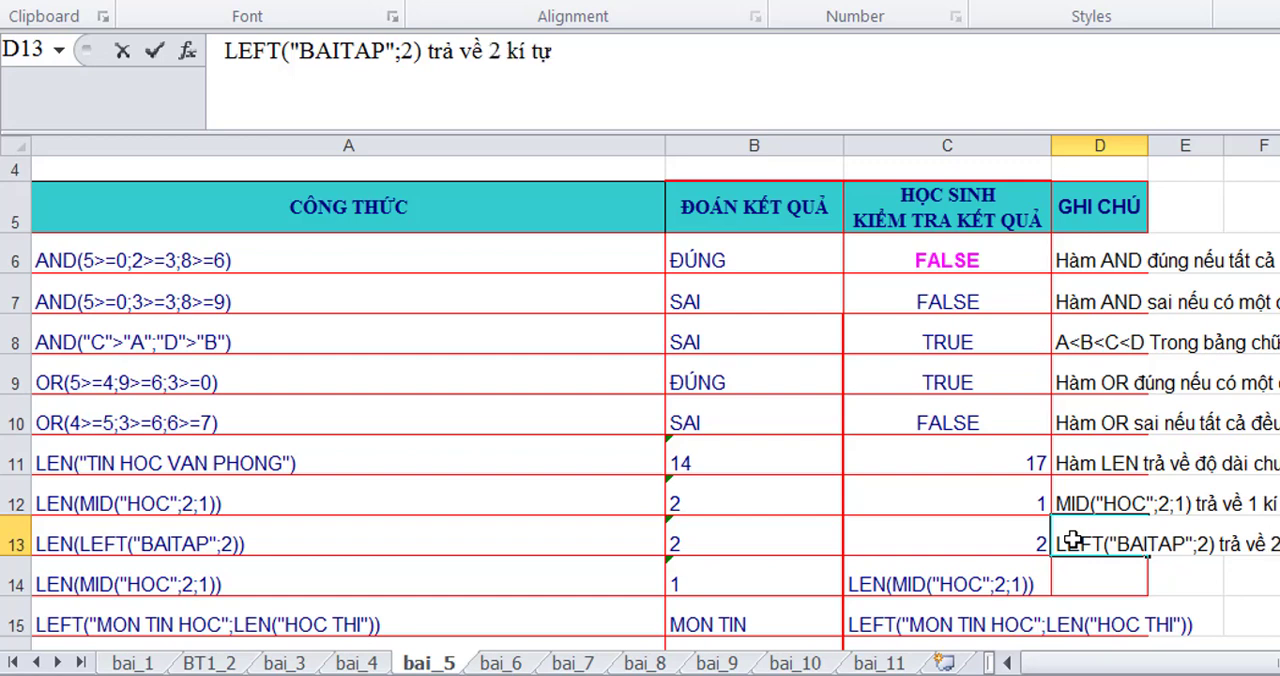
text( bên trái của)
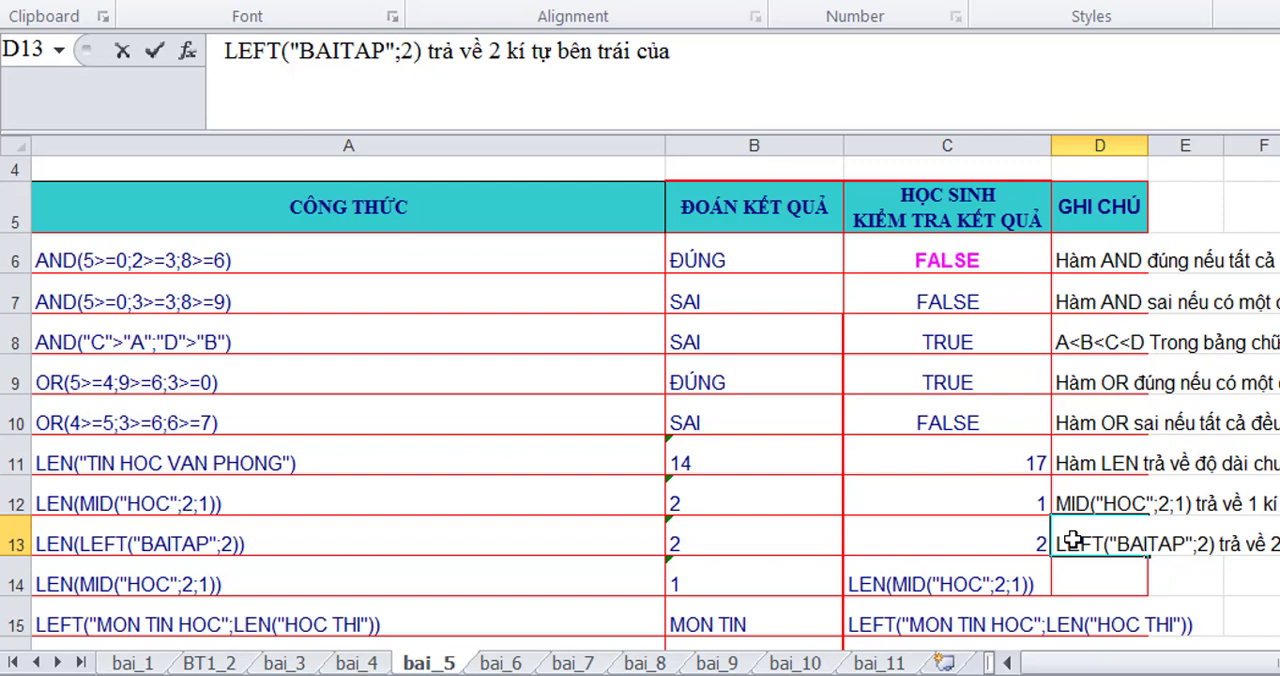
text( chu)
text(o)
text(ix)
text( "BAITAP"->BA)
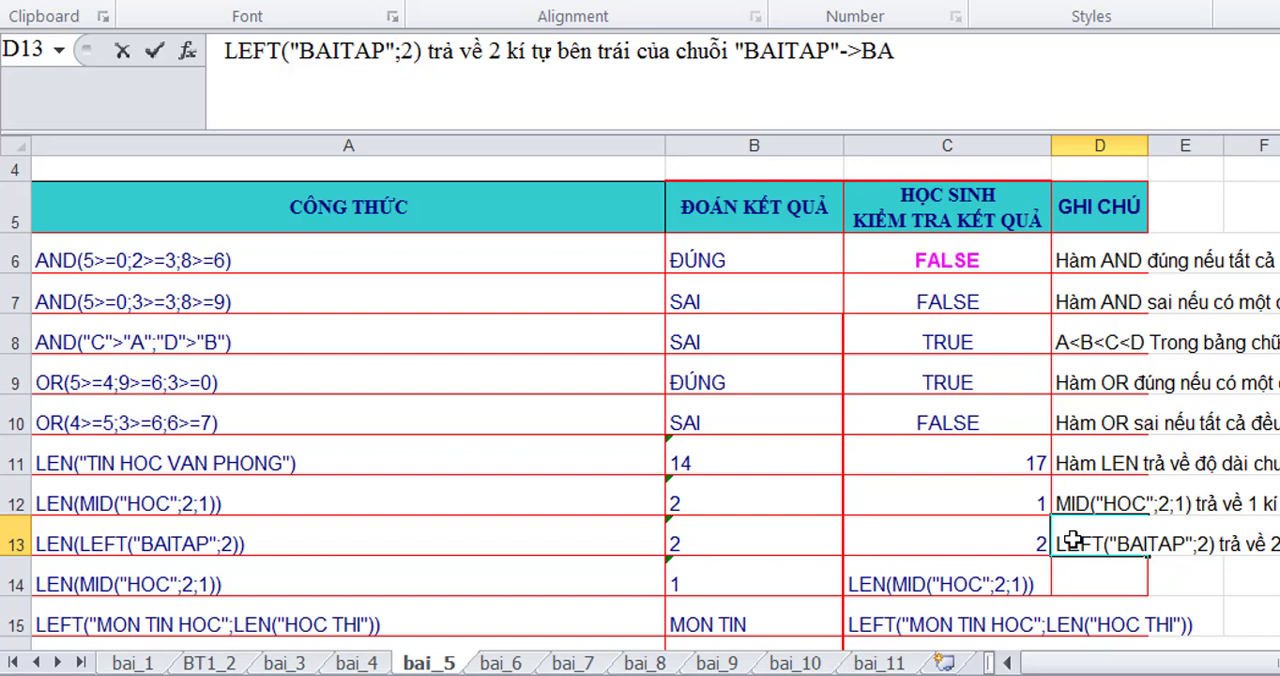
text( =>LEN)
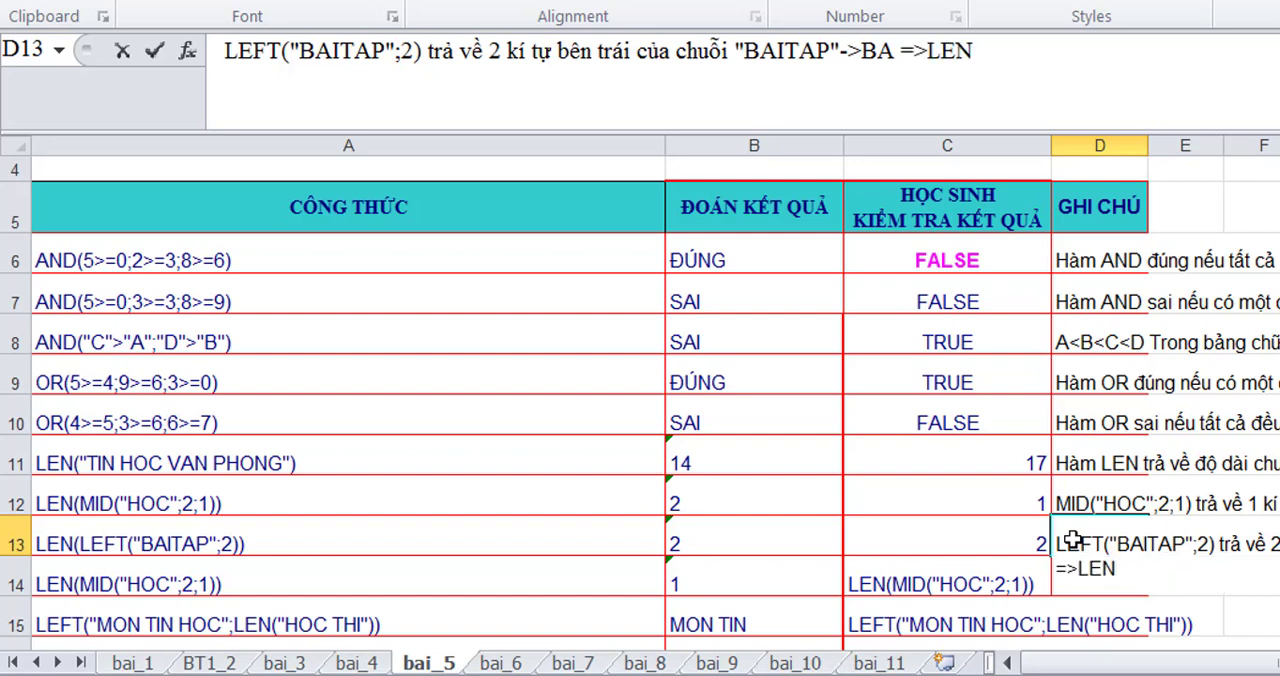
text(("BA")->2)
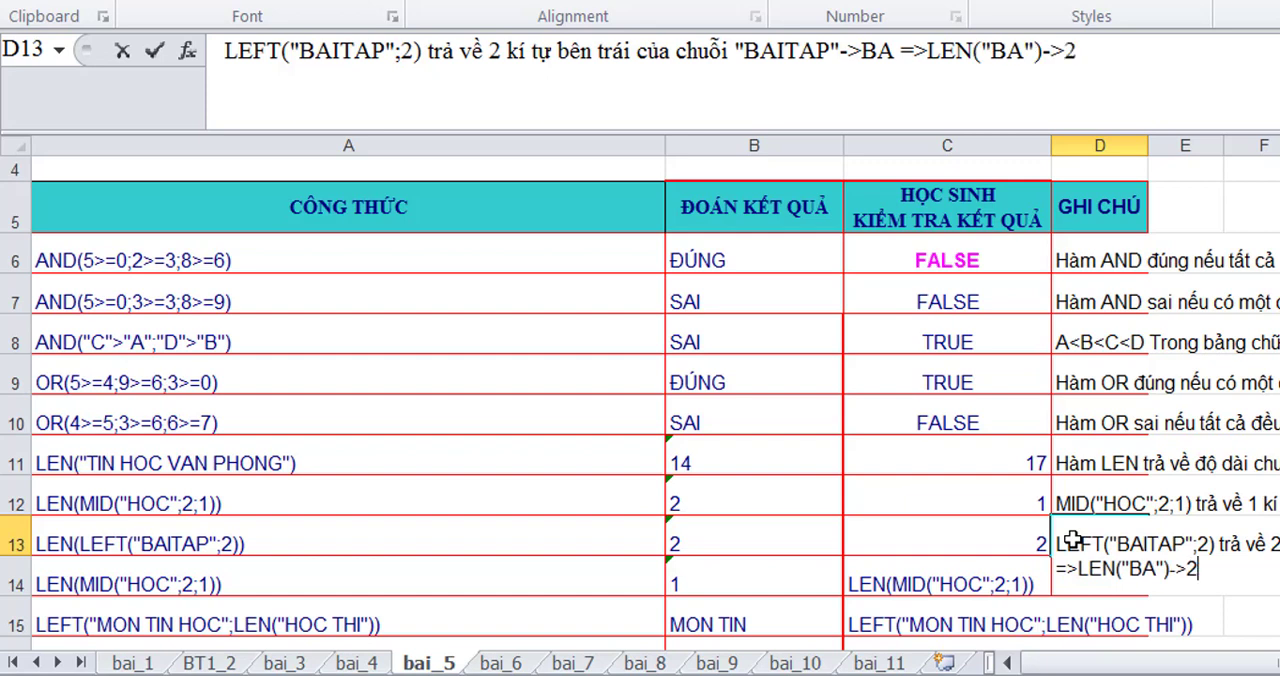
- Turn the copied LEN(MID("HOC";2;1)) text in C14 into a working formula by adding a leading equals sign
key(Return)
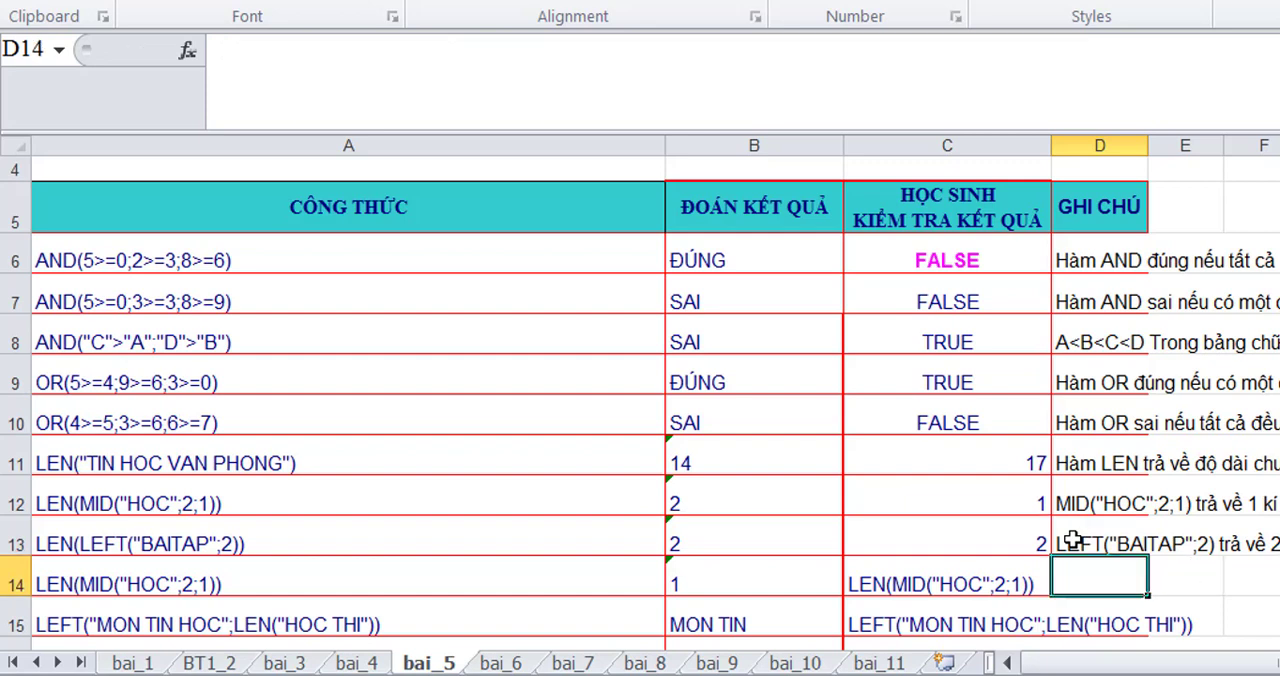
click(857, 572)
double_click(850, 584)
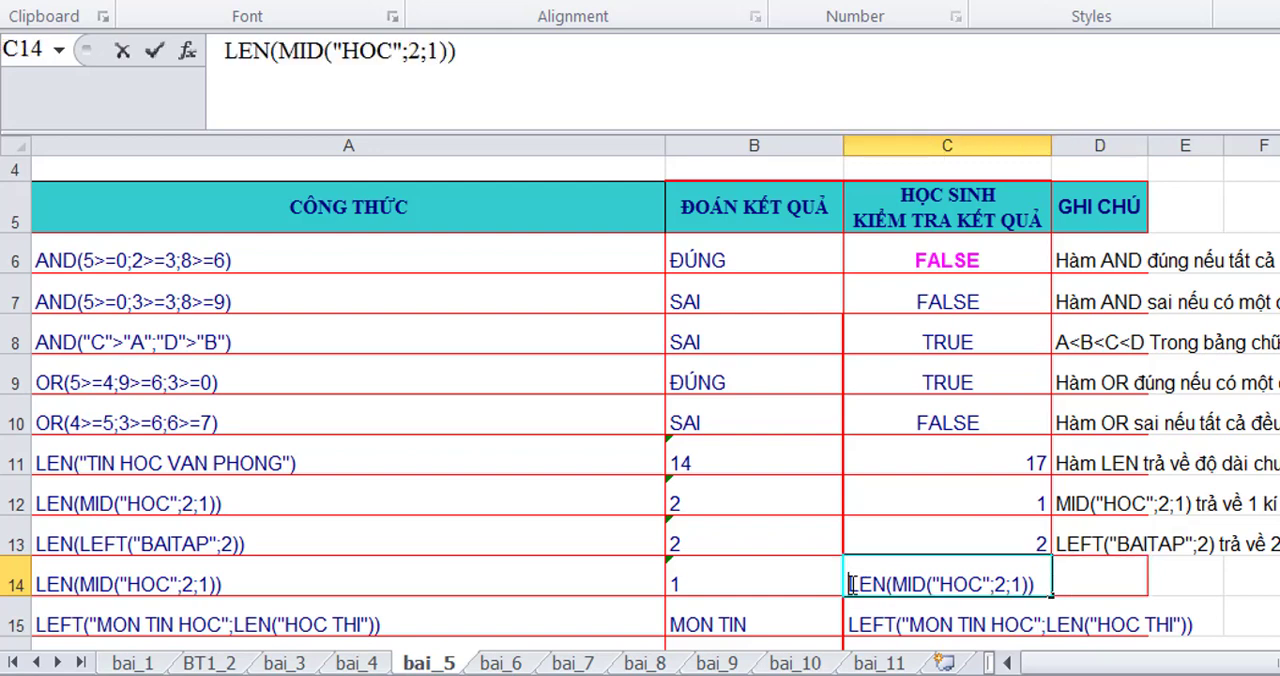
text(=)
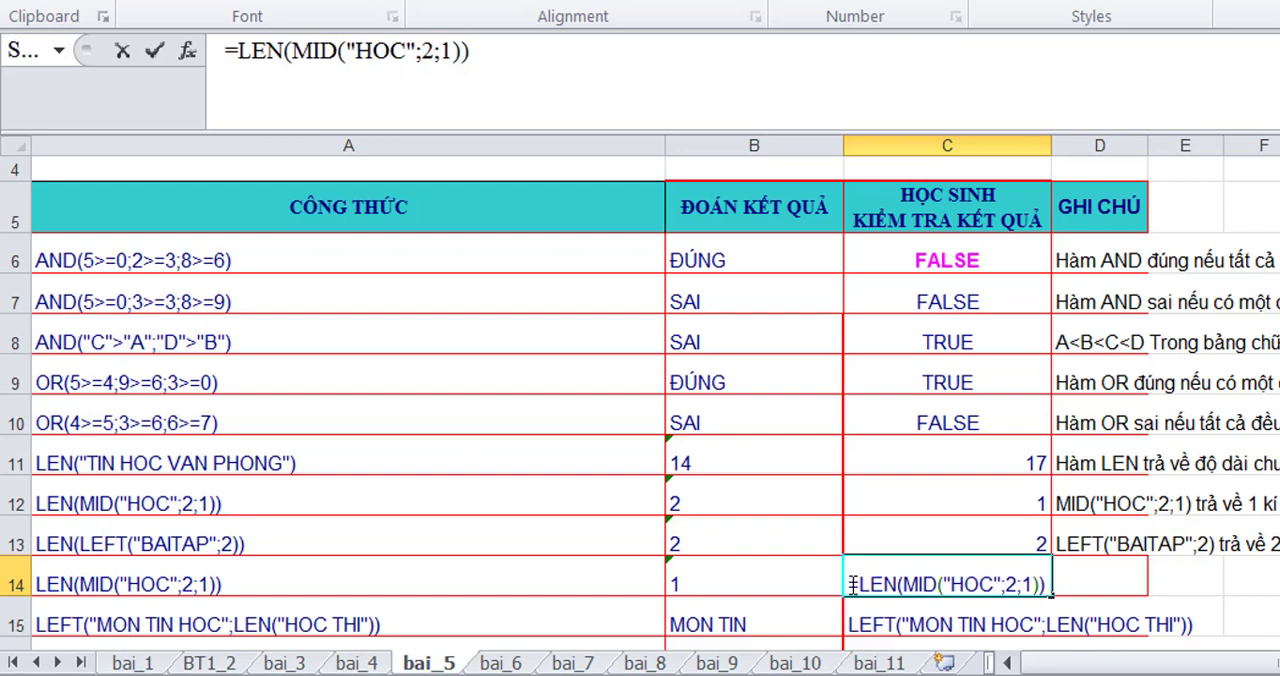
key(Return)
- Enter the note 'Hàm LEN có chứa hàm khác Left Mid Right thì sẽ trả về số kí tự của hàm bên trong' in D14
click(1080, 573)
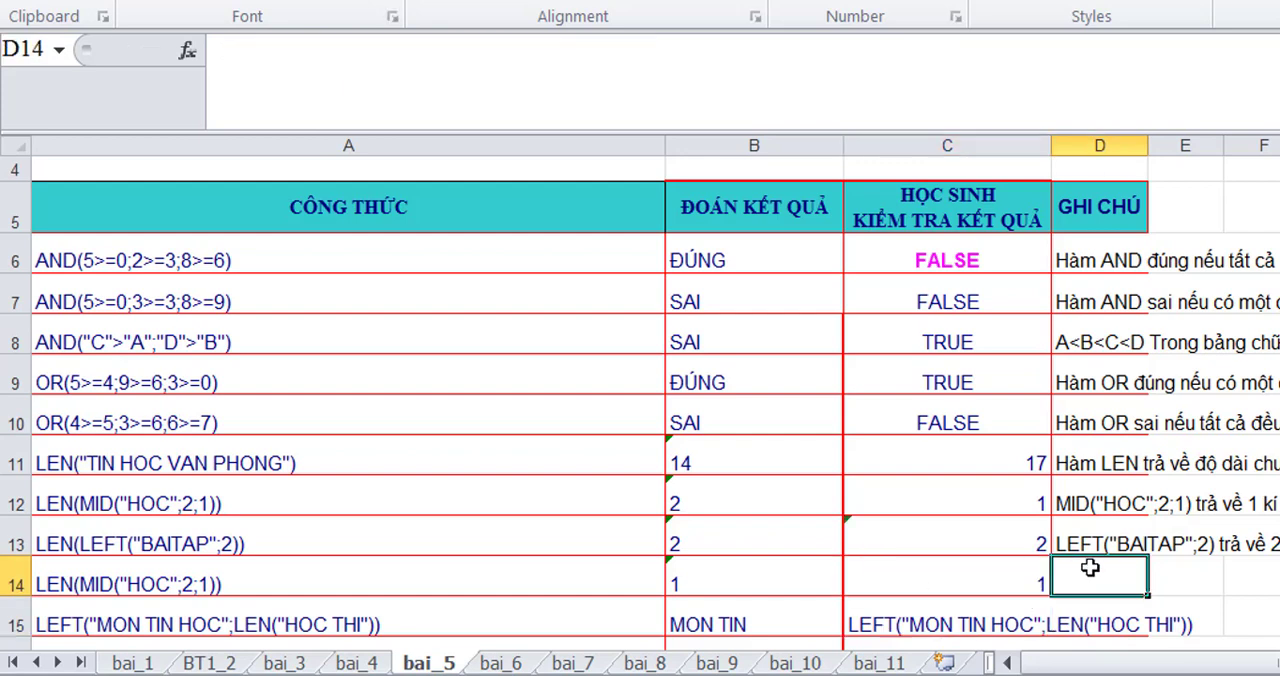
text(Hàm LEN có chứa hàm)
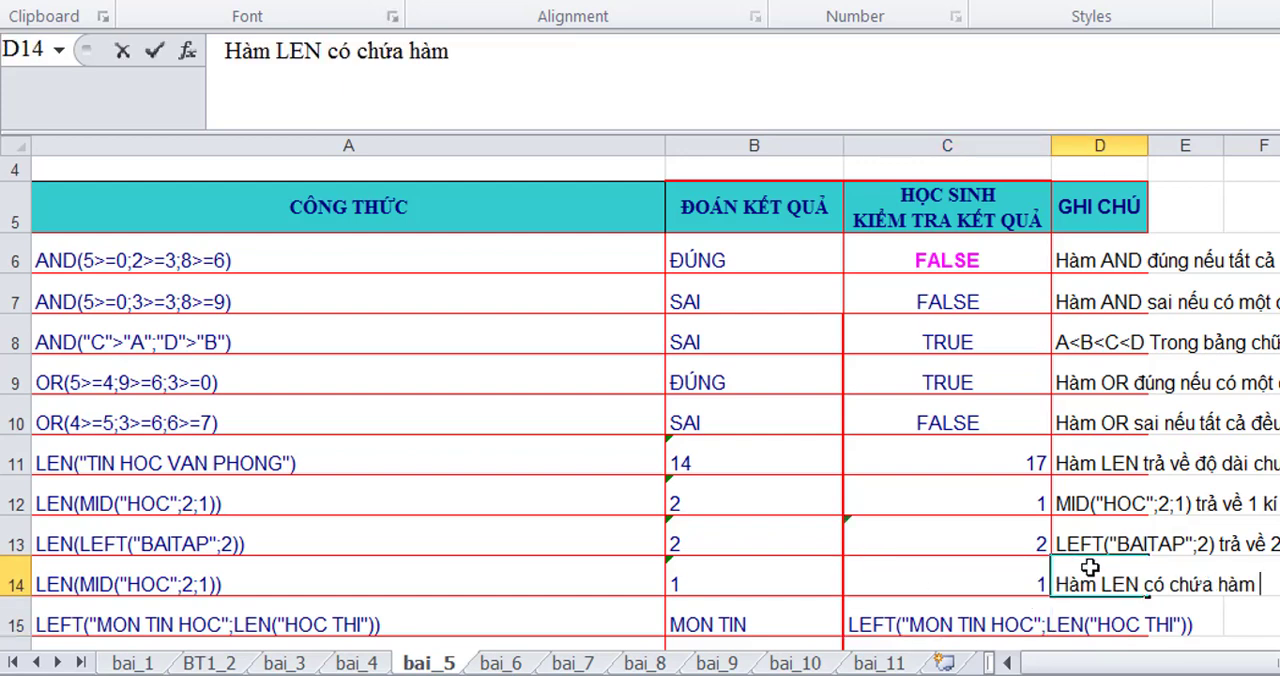
text( khac)
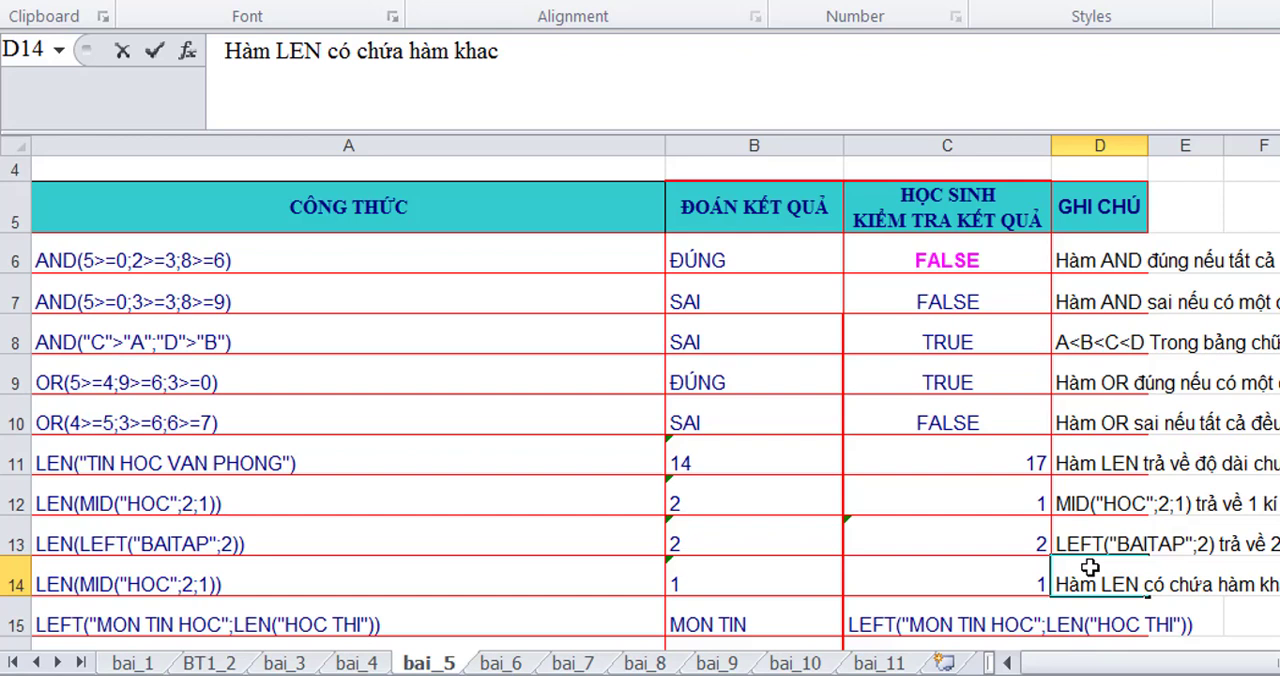
text(Left Mid)
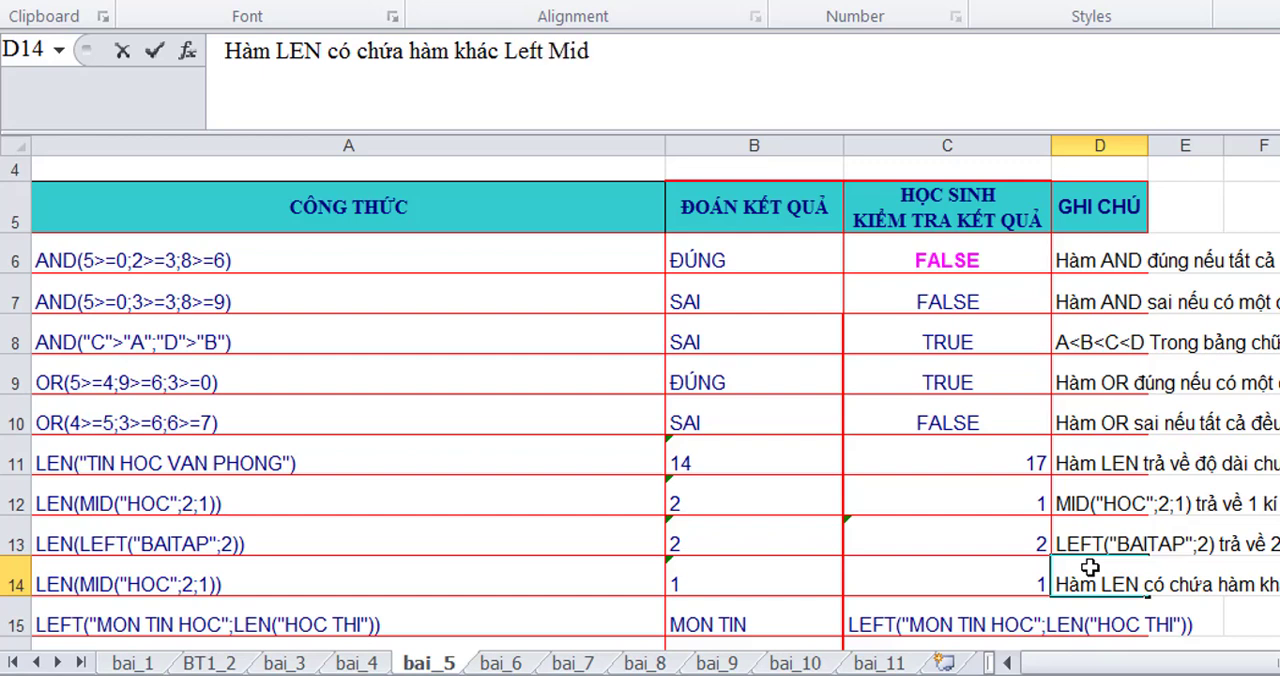
text( Right thì sẽ trả về số kí tự của hàm bên trong)
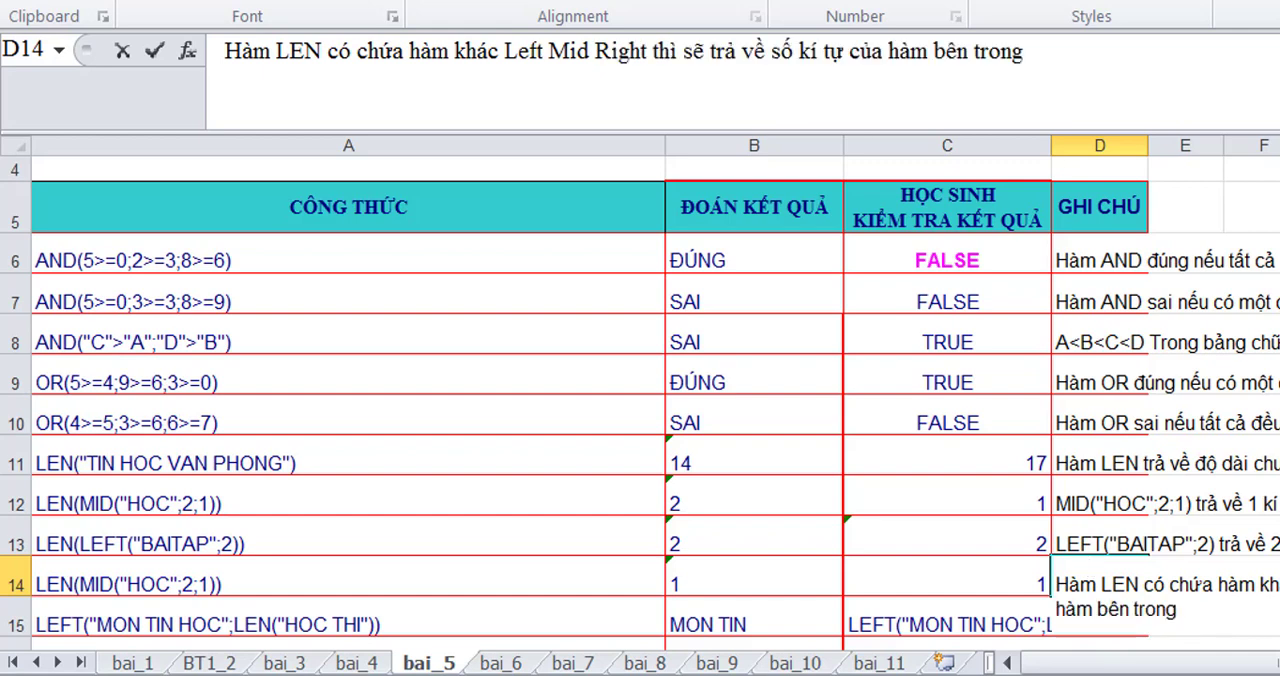
text(*)
- Rewrite the function names in the D14 note as '(Left/Mid/Right)', adding parentheses and separating slashes
key(BackSpace)
text(()
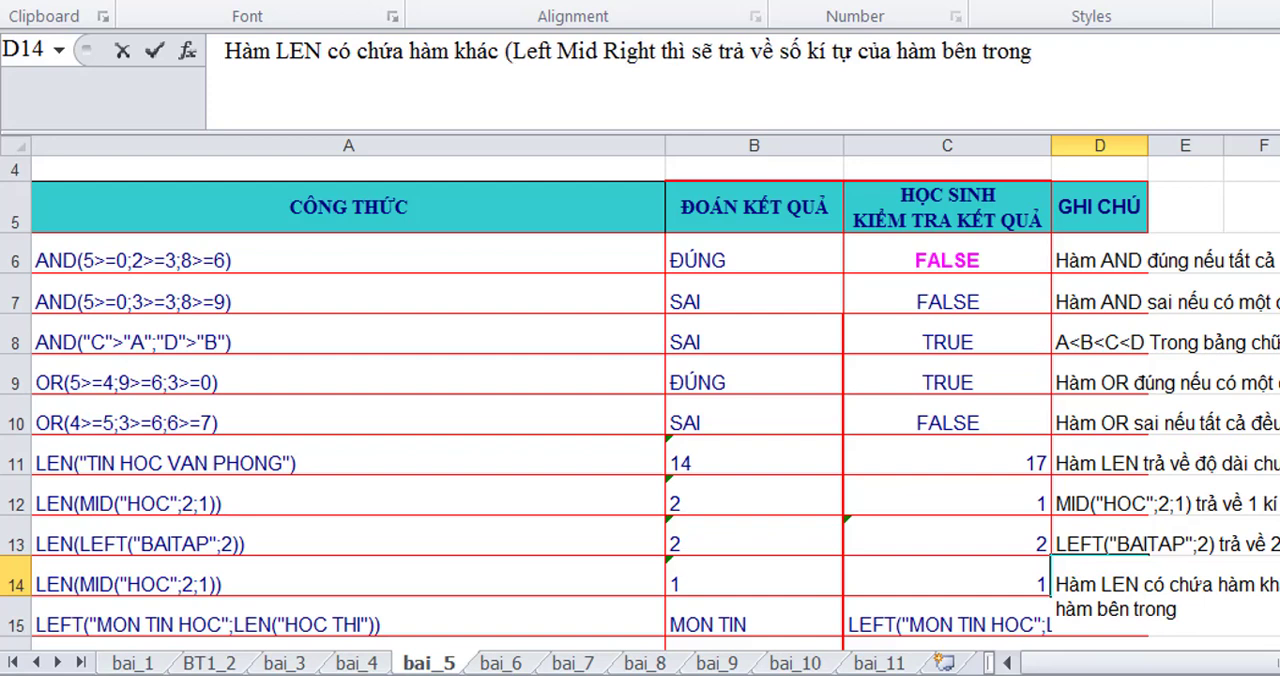
key(BackSpace)
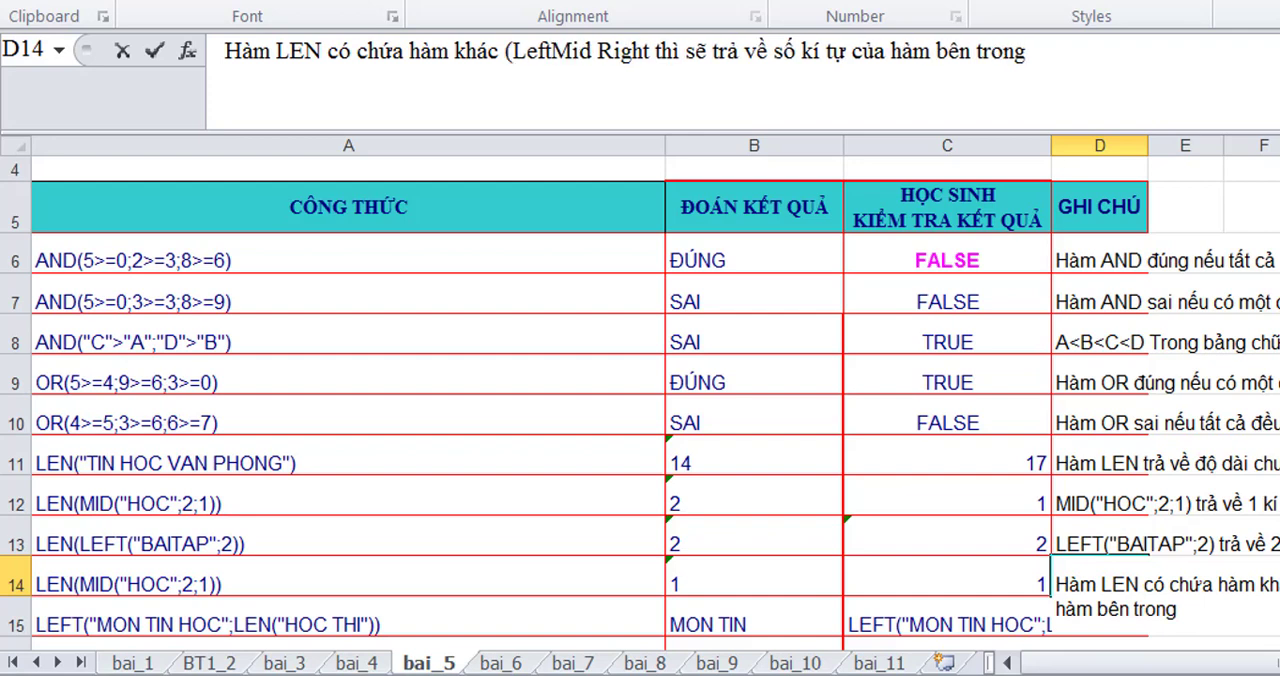
text(/)
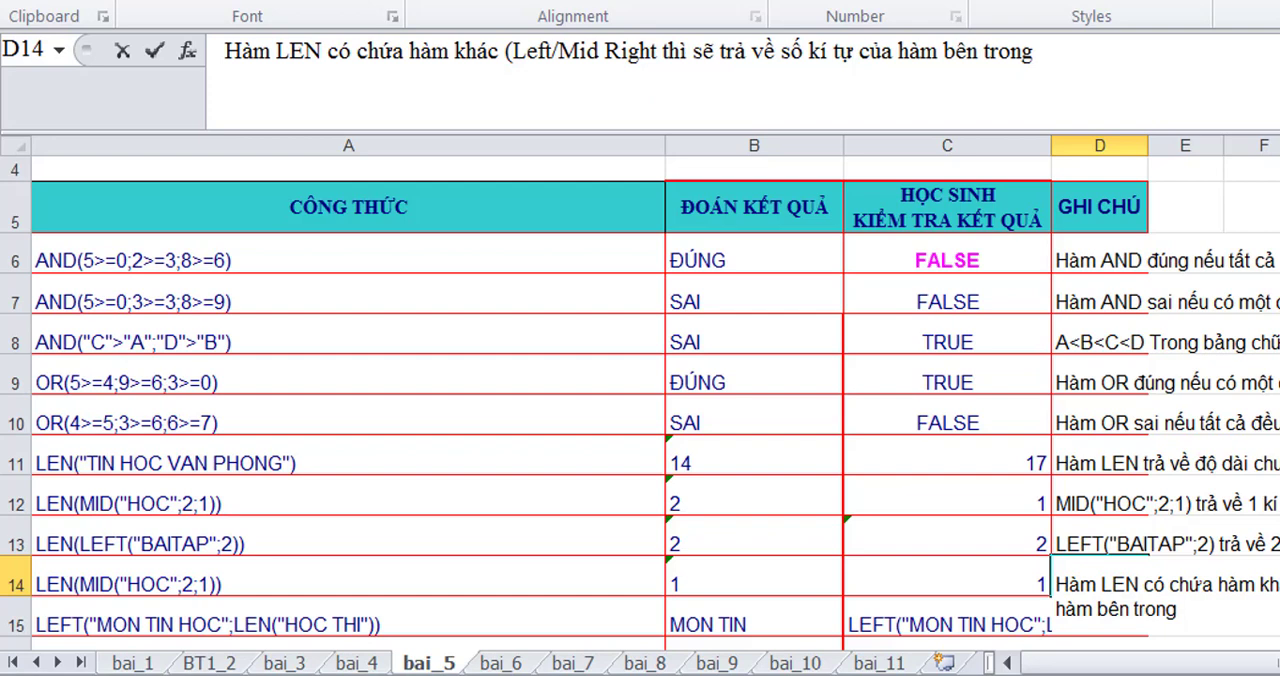
key(BackSpace)
text(/)
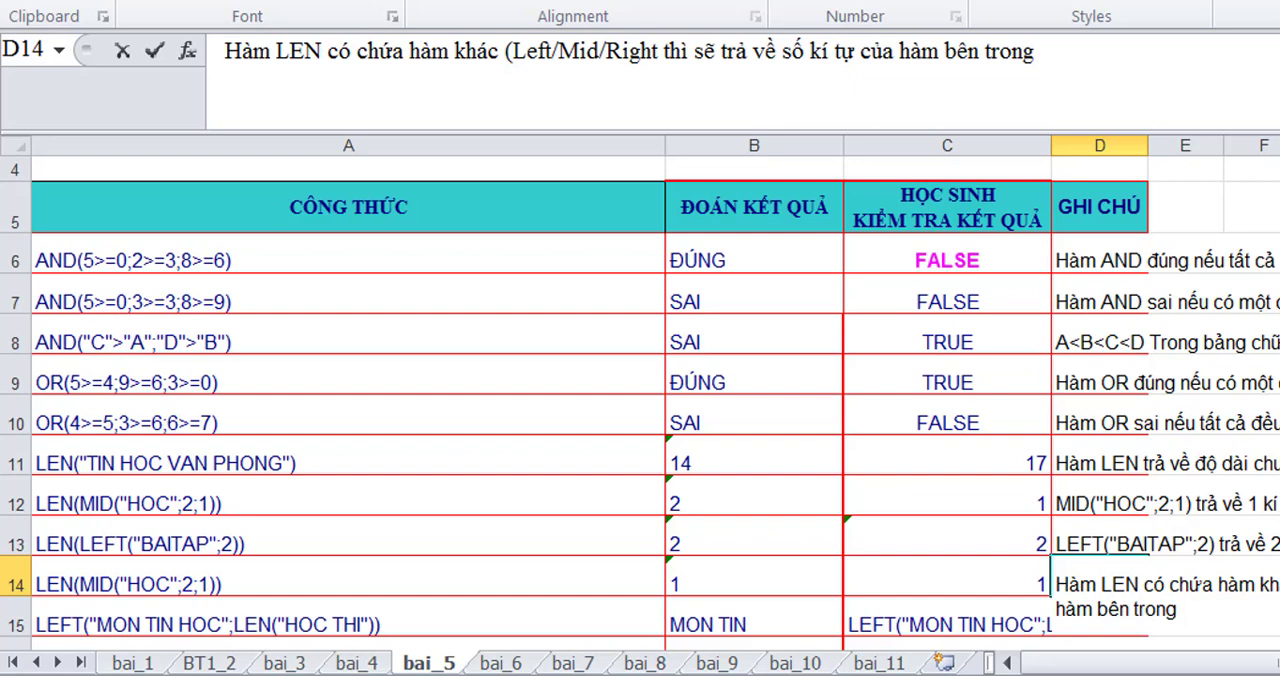
text())
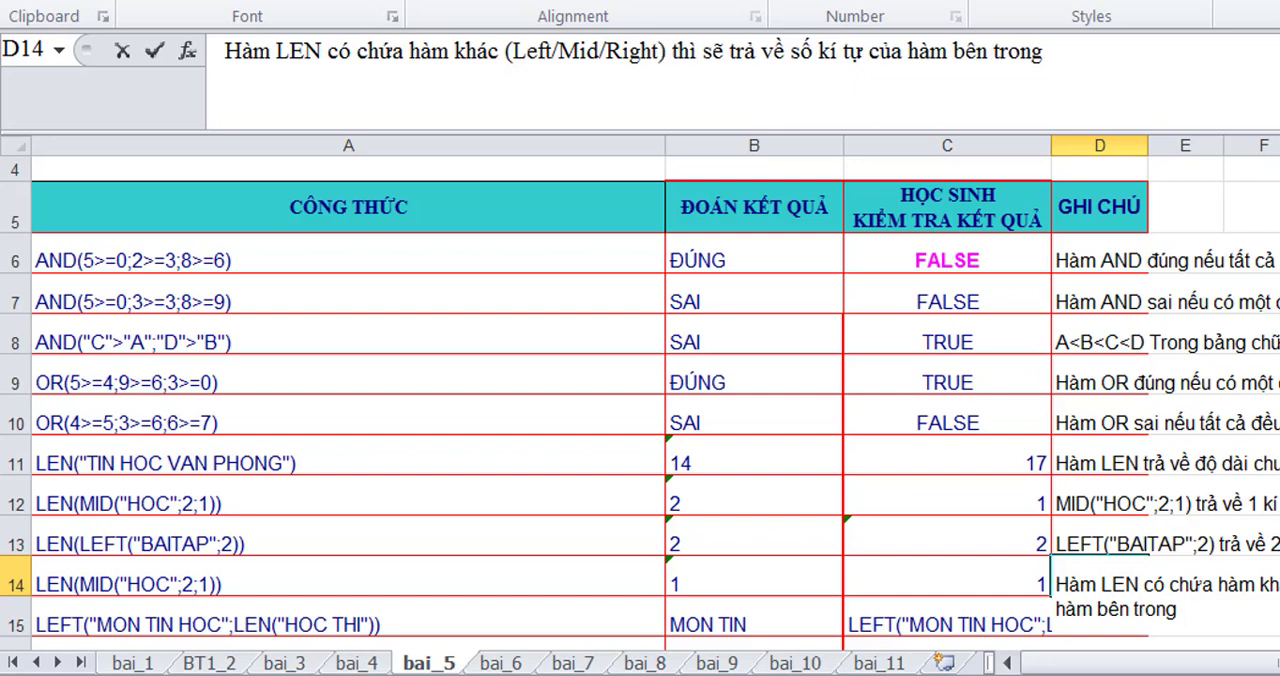
key(Return)
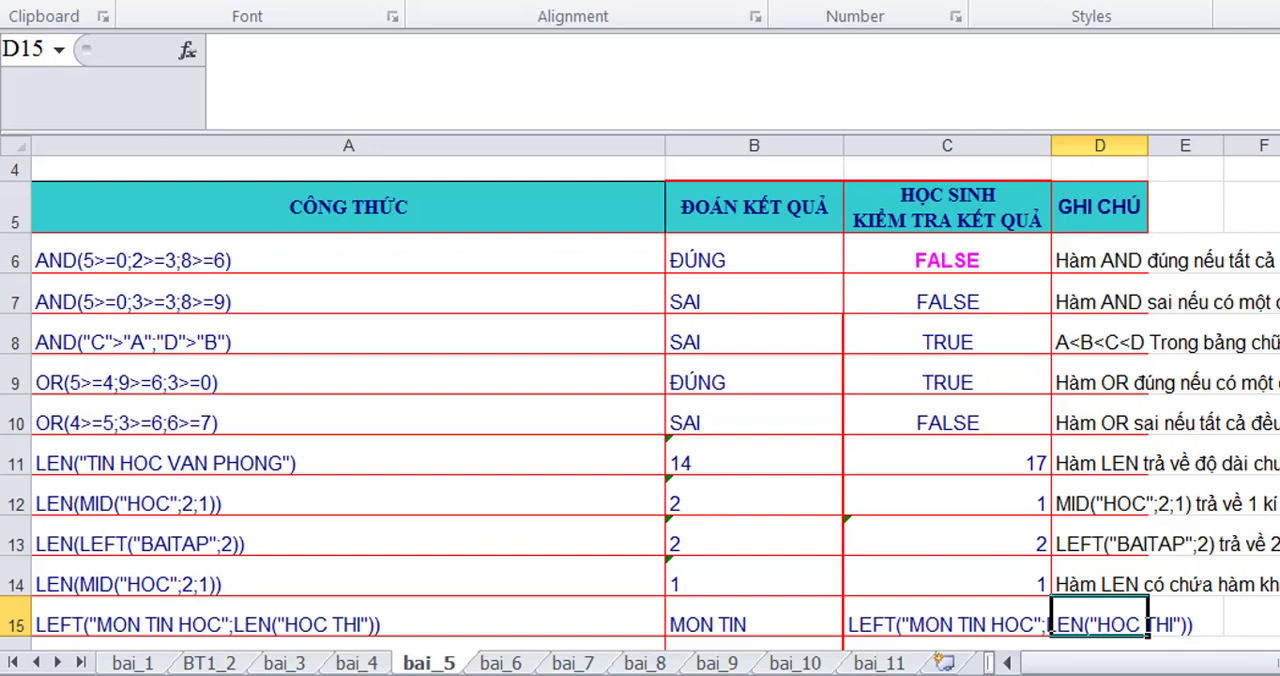
- Turn the copied LEFT("MON TIN HOC";LEN("HOC THI")) text in C15 into a working formula by adding a leading equals sign
click(881, 625)
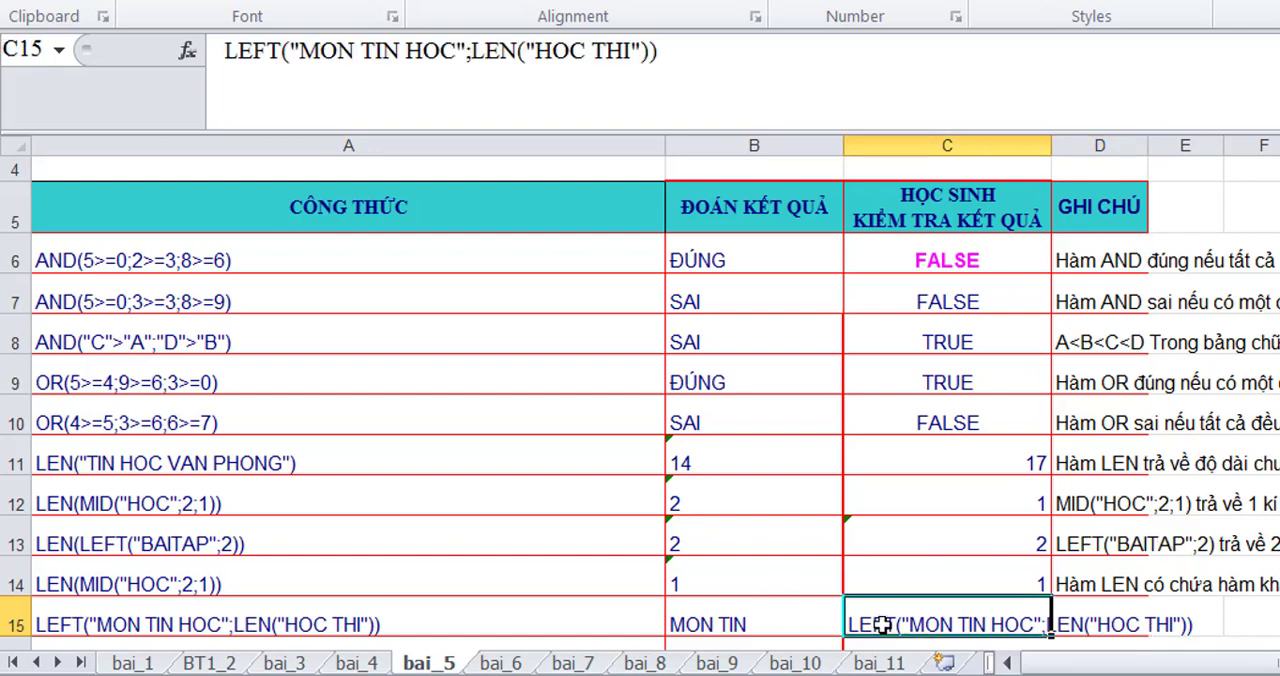
click(227, 56)
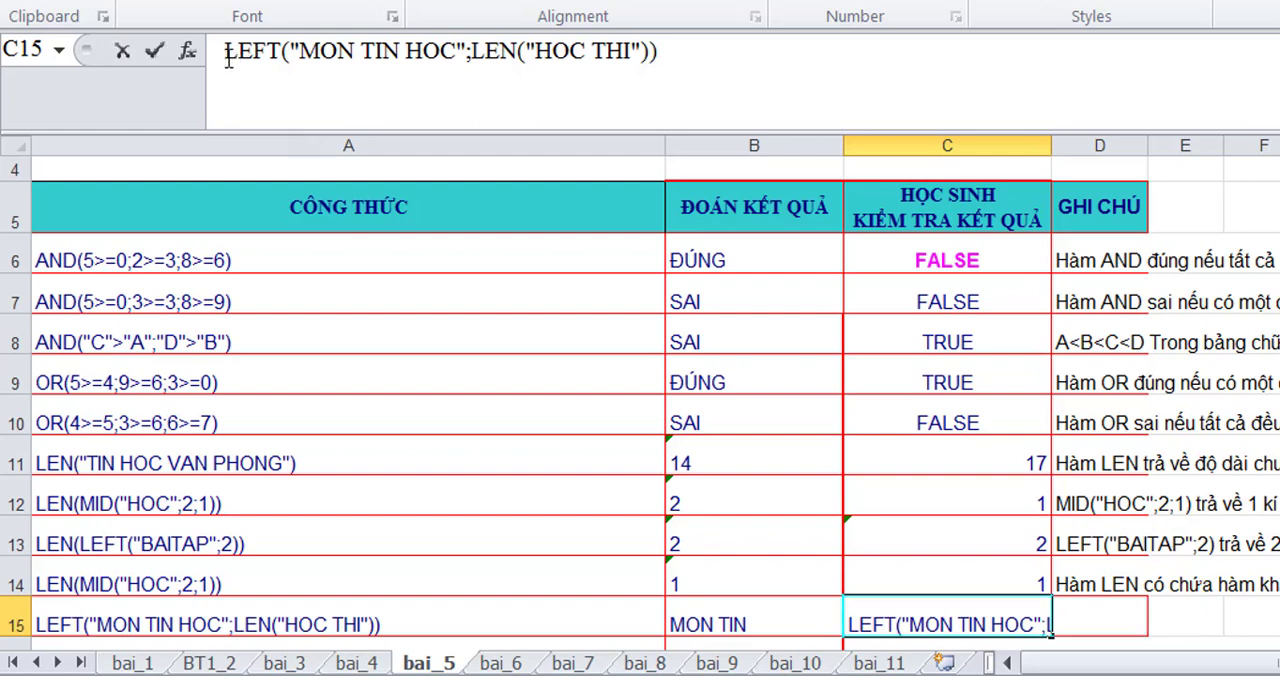
text(=)
key(Return)
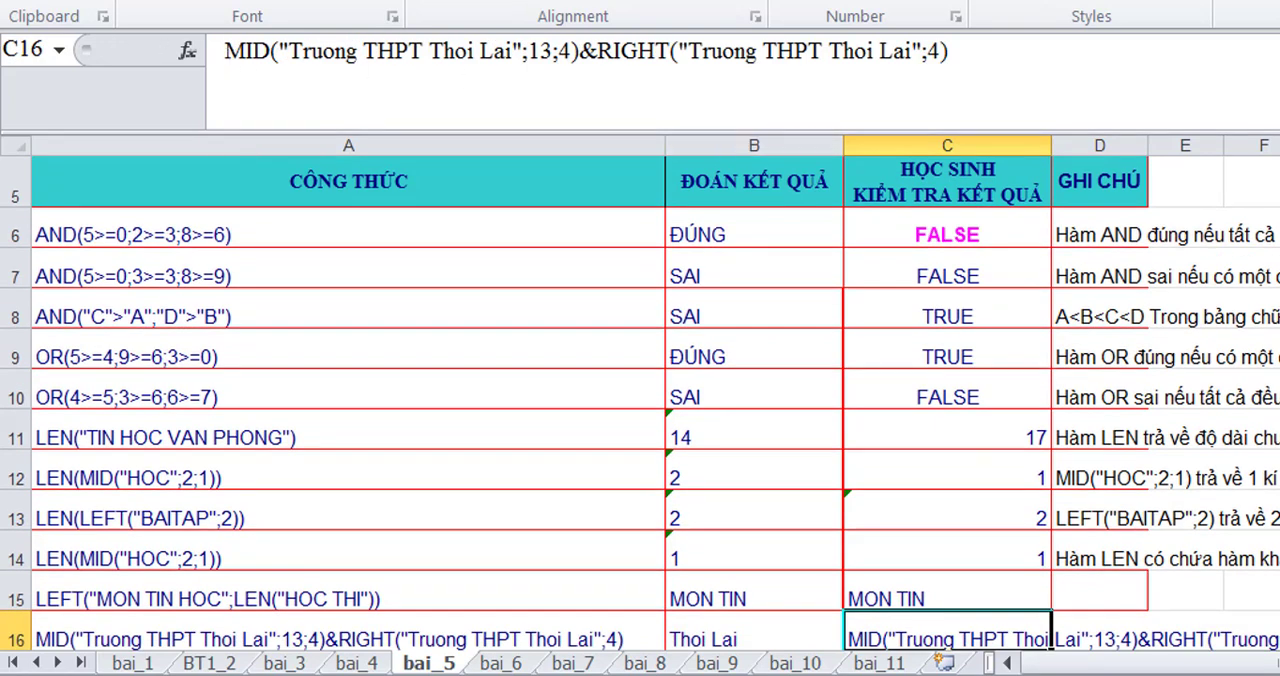
- Enter the note 'LEN("HOC THI")->7 =>LEFT("MON TIN HOC";7) trả về 7 kí tự bên trái của chuỗi->"MON TIN"' in D15
click(1066, 588)
text(LEN("HOC THI")-)
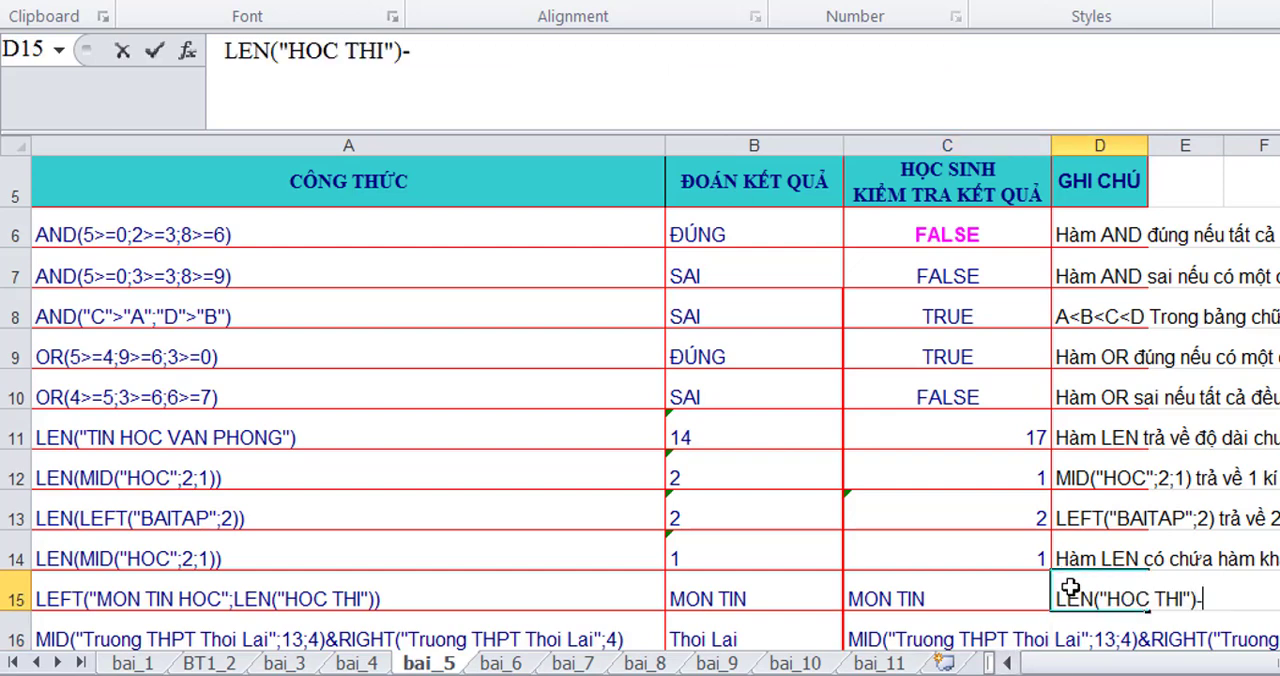
text(>7 =>)
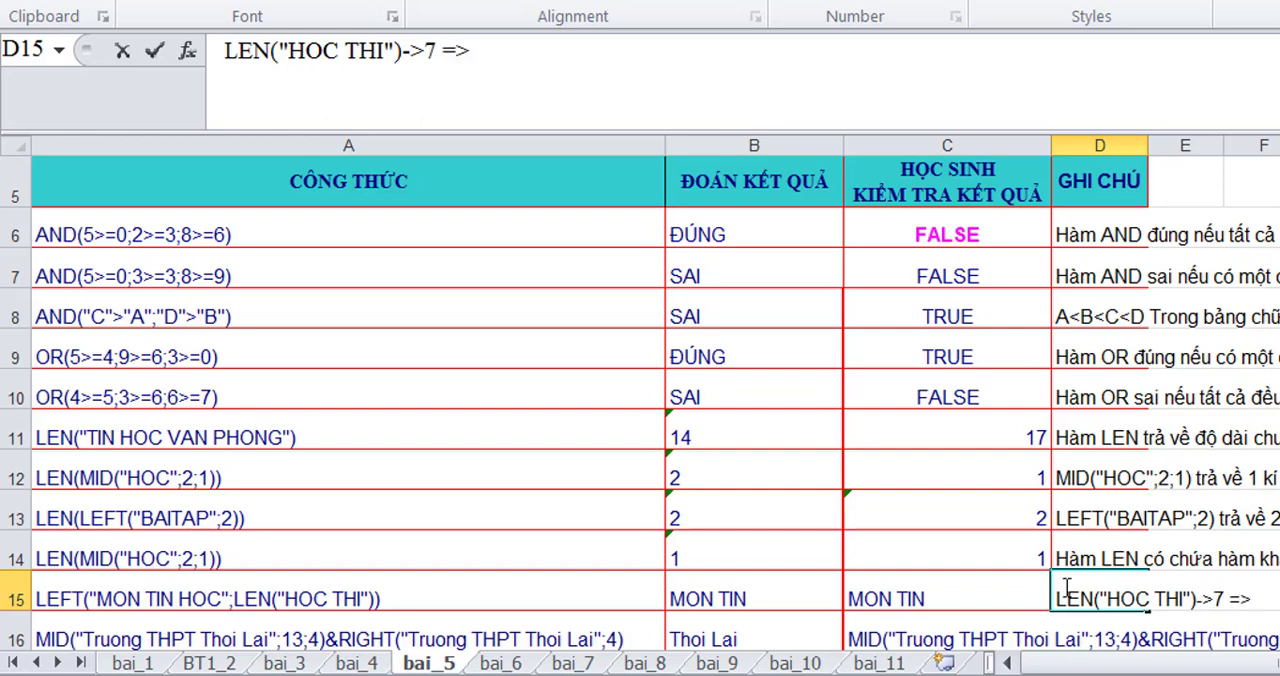
text(LEFT)
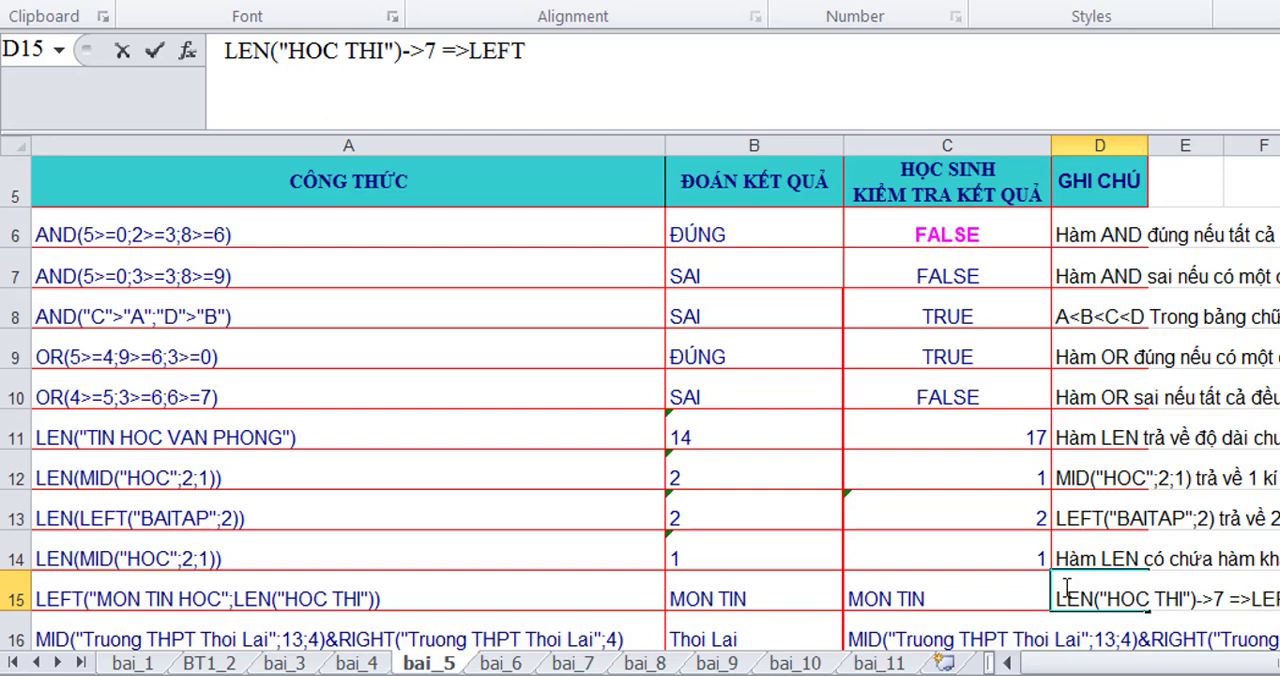
text(()
text("MON TIN HOC";7) t)
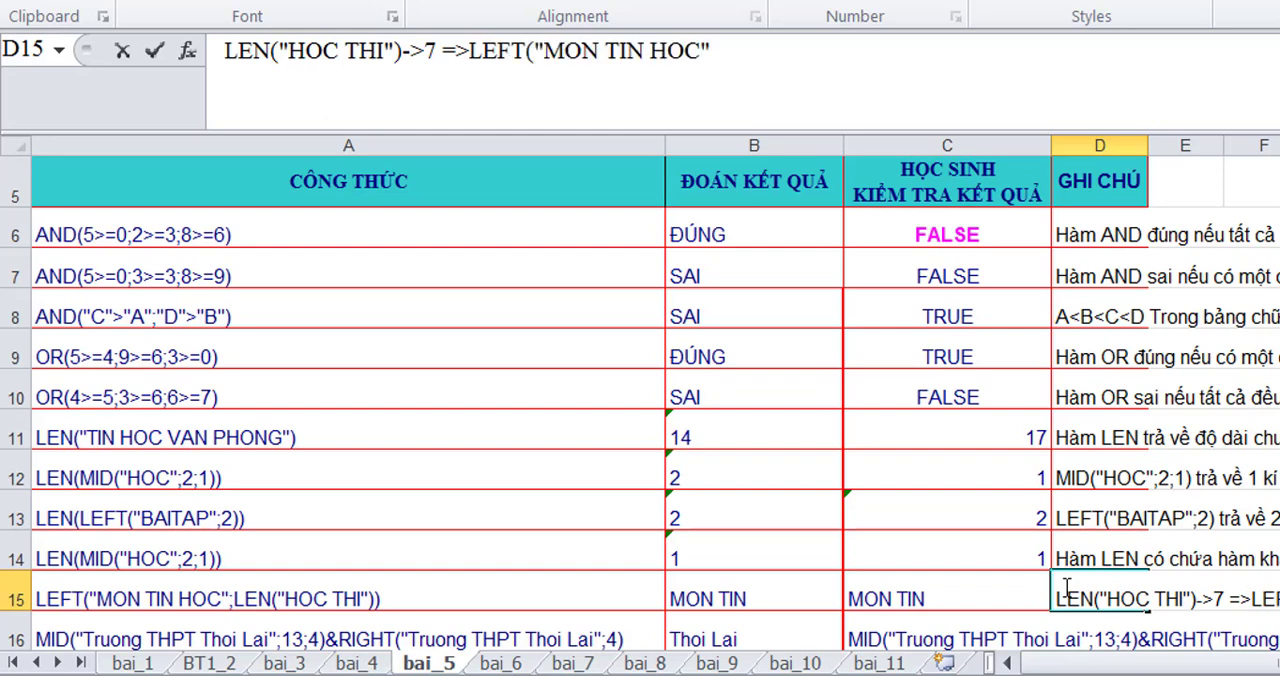
text(rả về 7 kí tự bên trái)
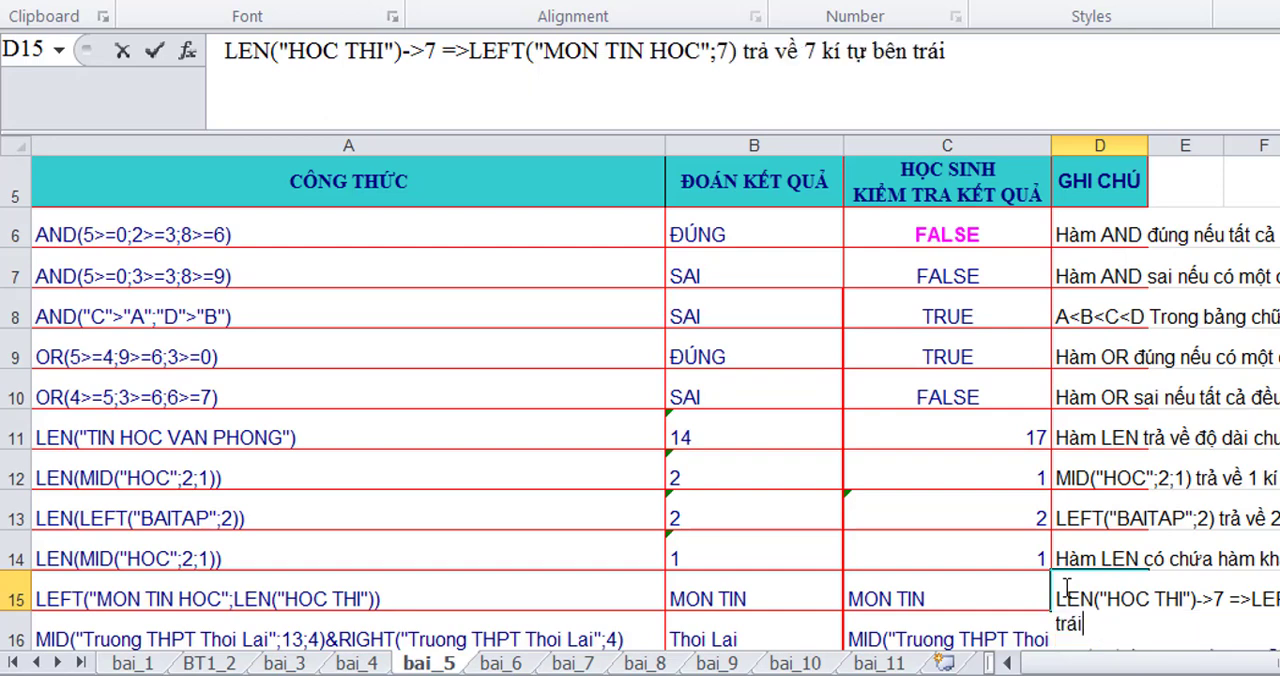
text( cuaả chuỗi)
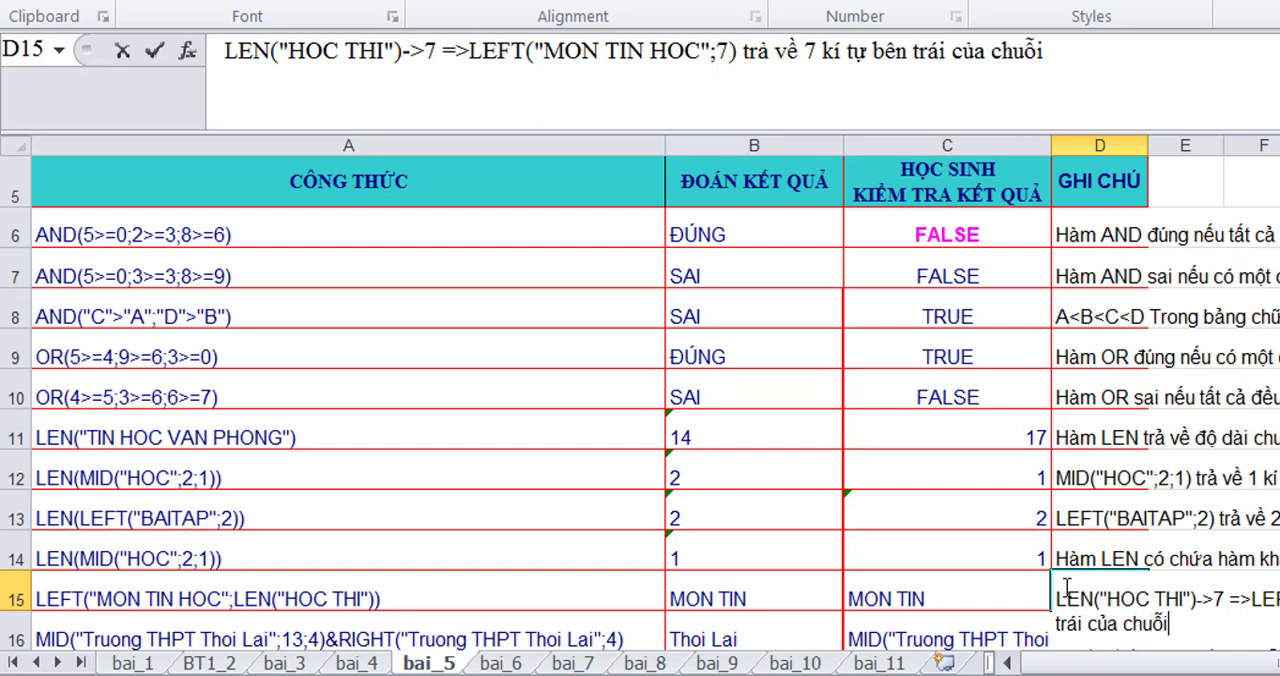
text(->"MON TIN")
key(Return)
- Turn the copied MID and RIGHT text for "Truong THPT Thoi Lai" in C16 into a working formula by adding a leading equals sign
scroll(1031, 408, down, 3)
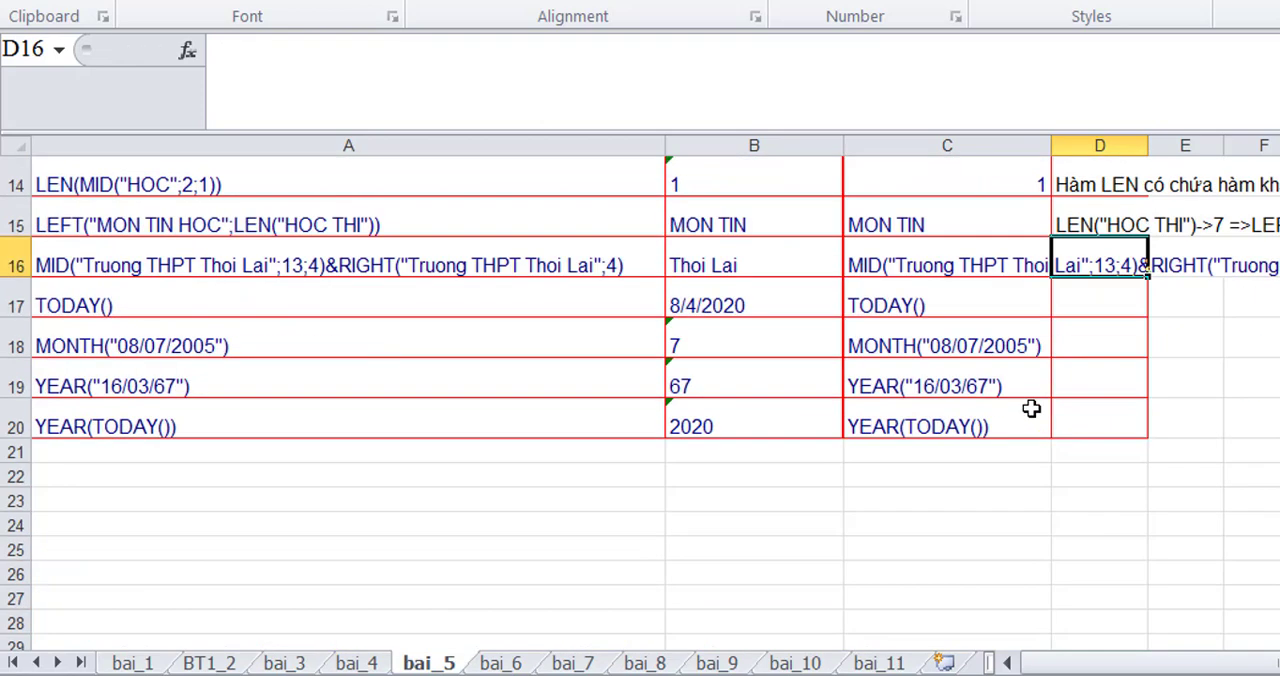
scroll(1031, 408, up, 1)
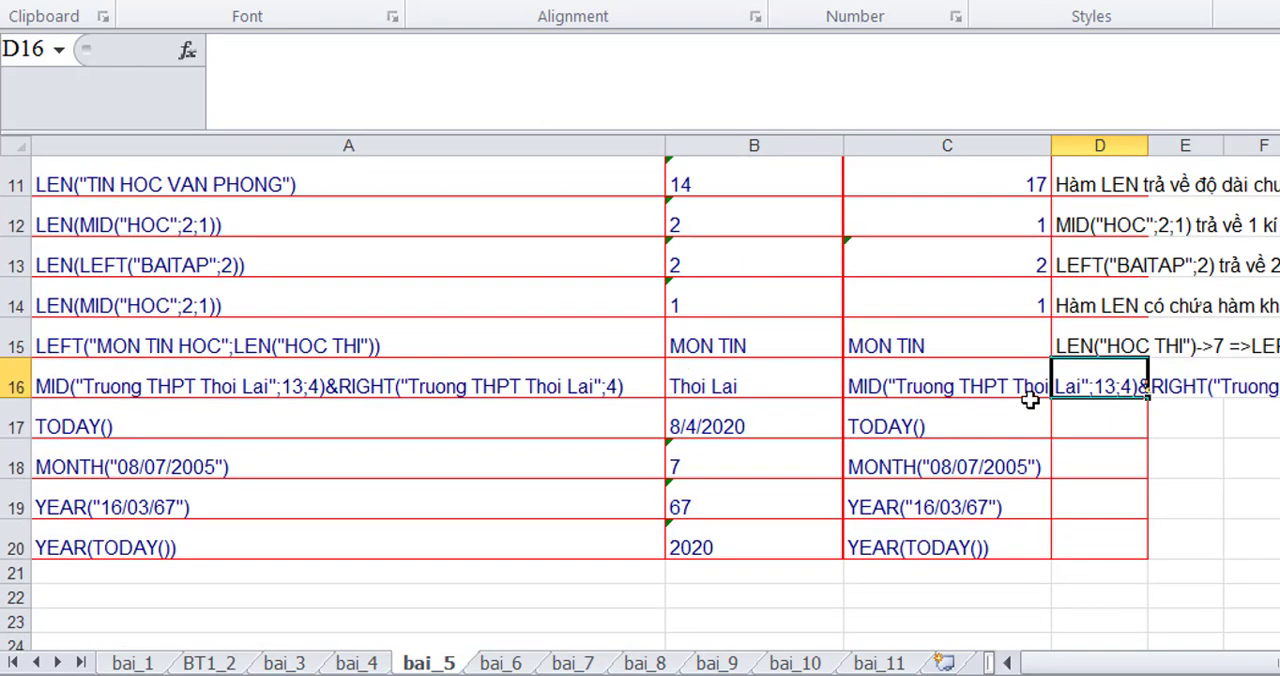
click(968, 378)
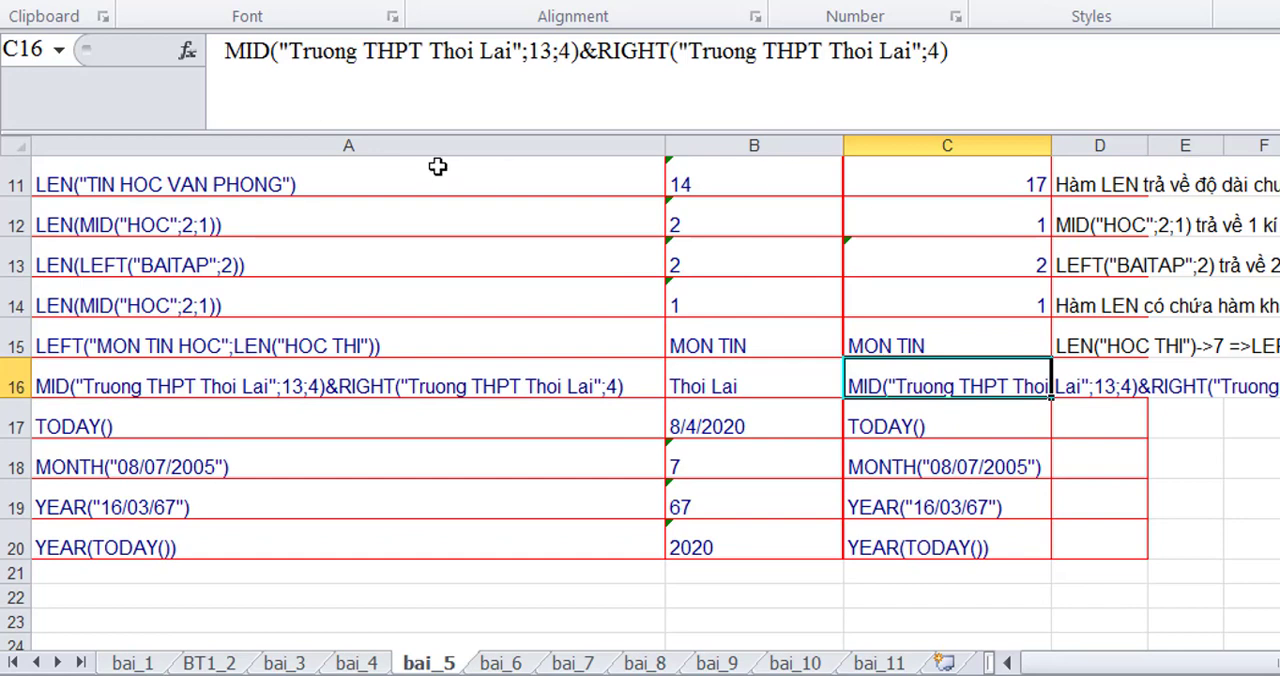
click(226, 55)
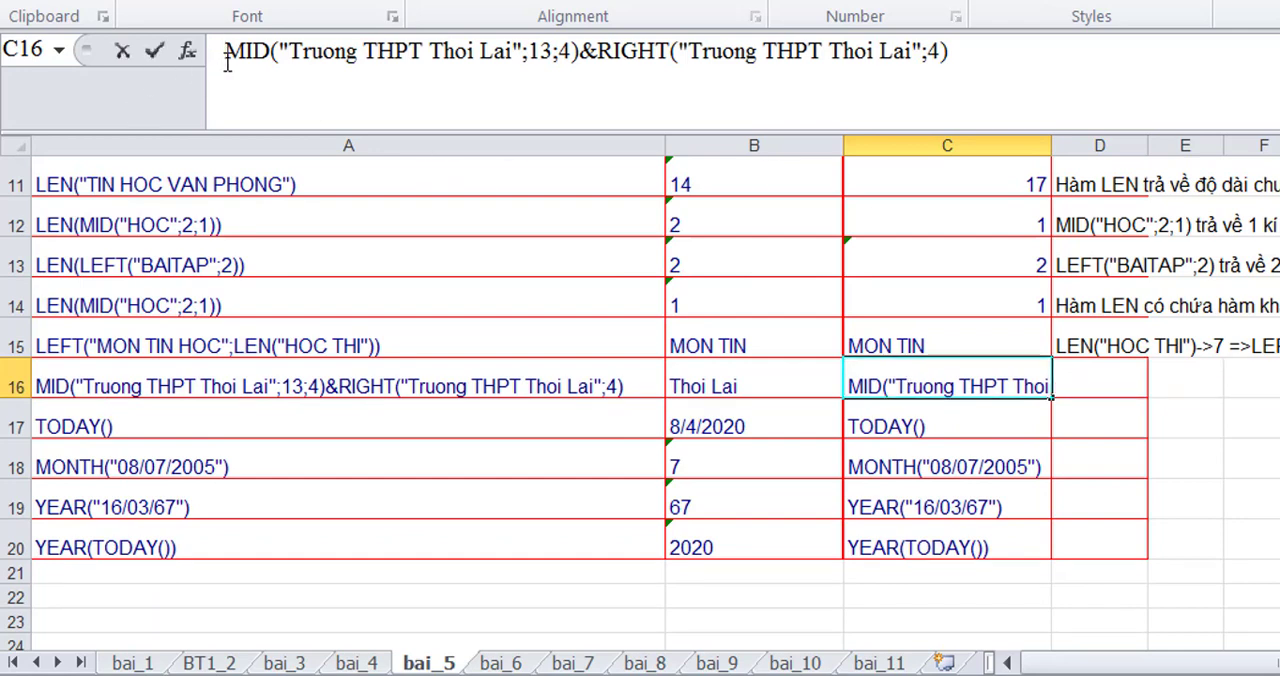
text(=)
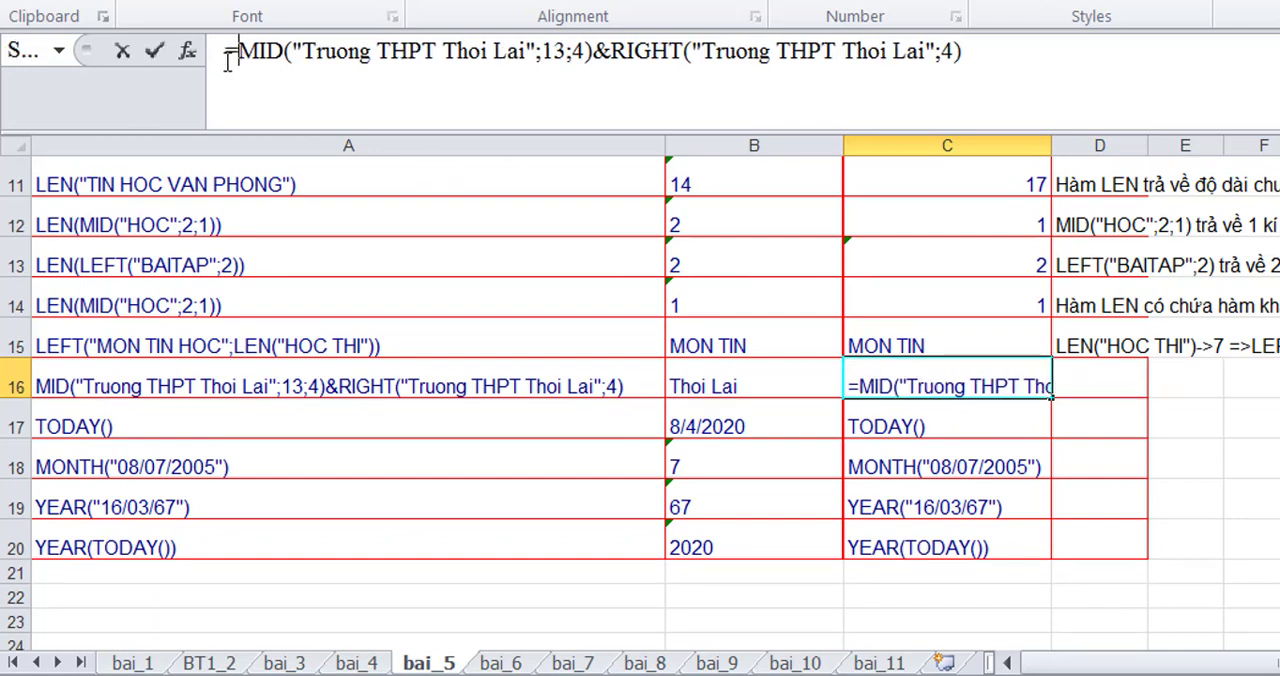
key(Return)
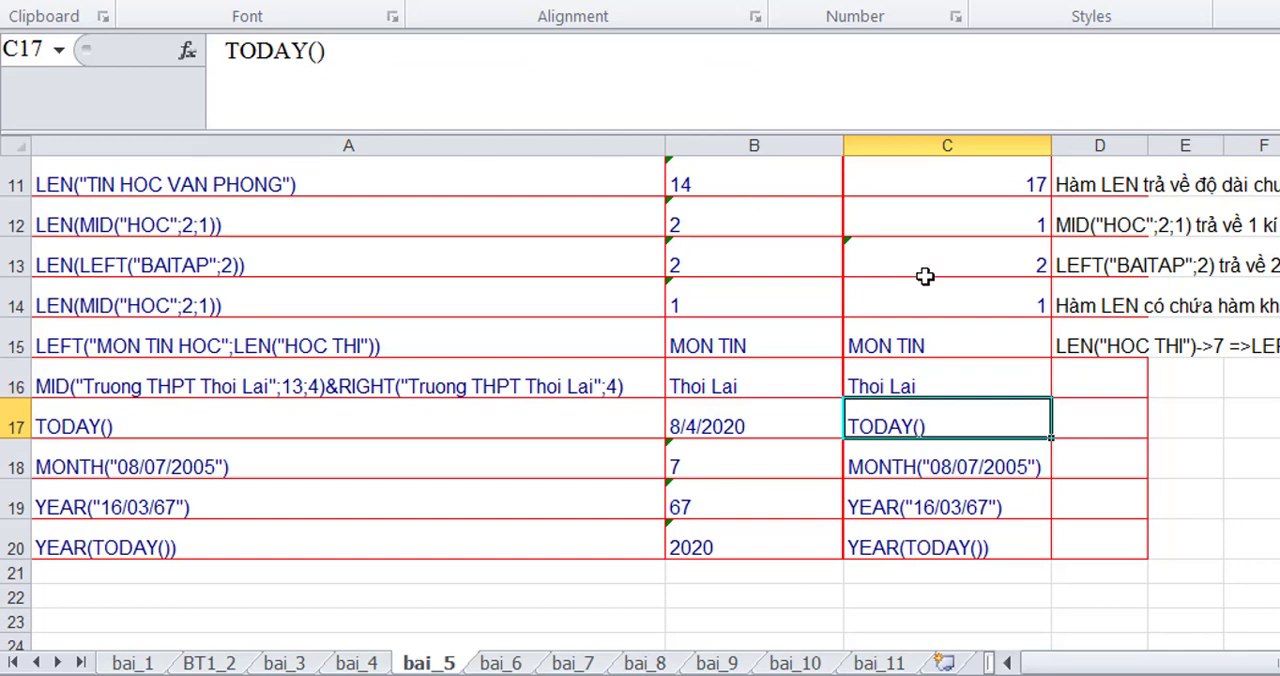
- Begin the explanation in D16 with 'MID("Truong THPT Thoi Lai";13;4)->"Thoi"'
click(1066, 380)
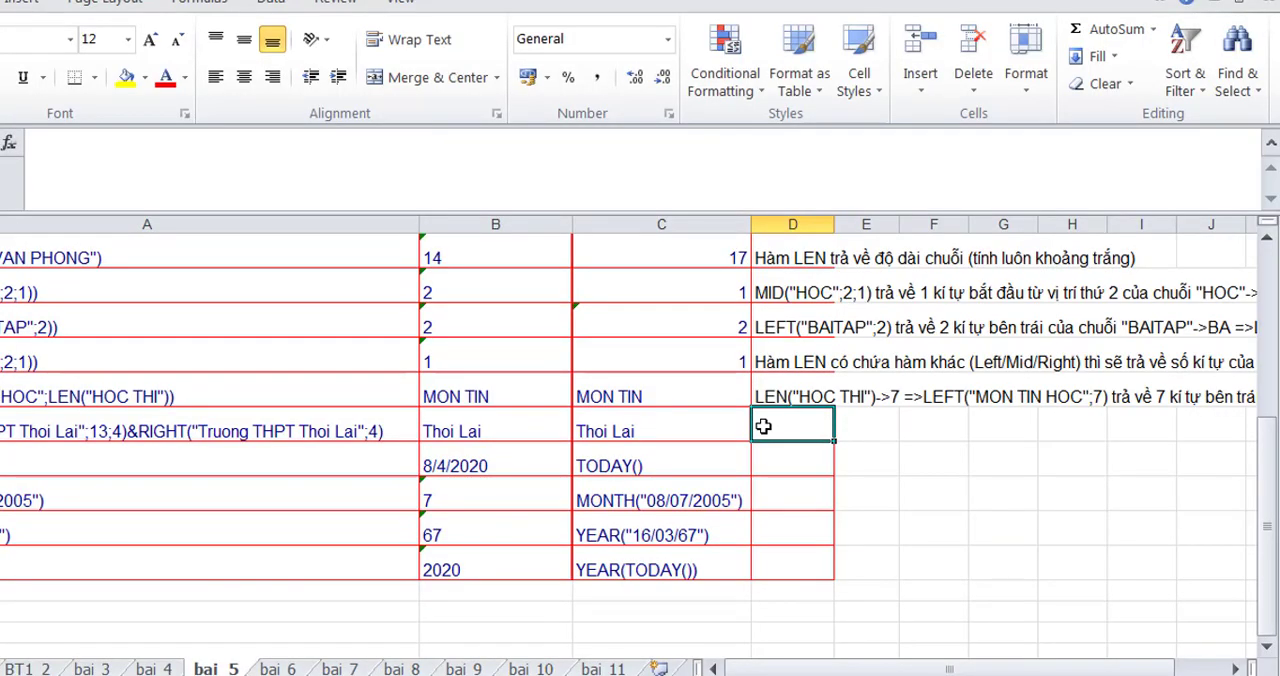
text(MID("Truong THPT Thoi Lai";13;4))
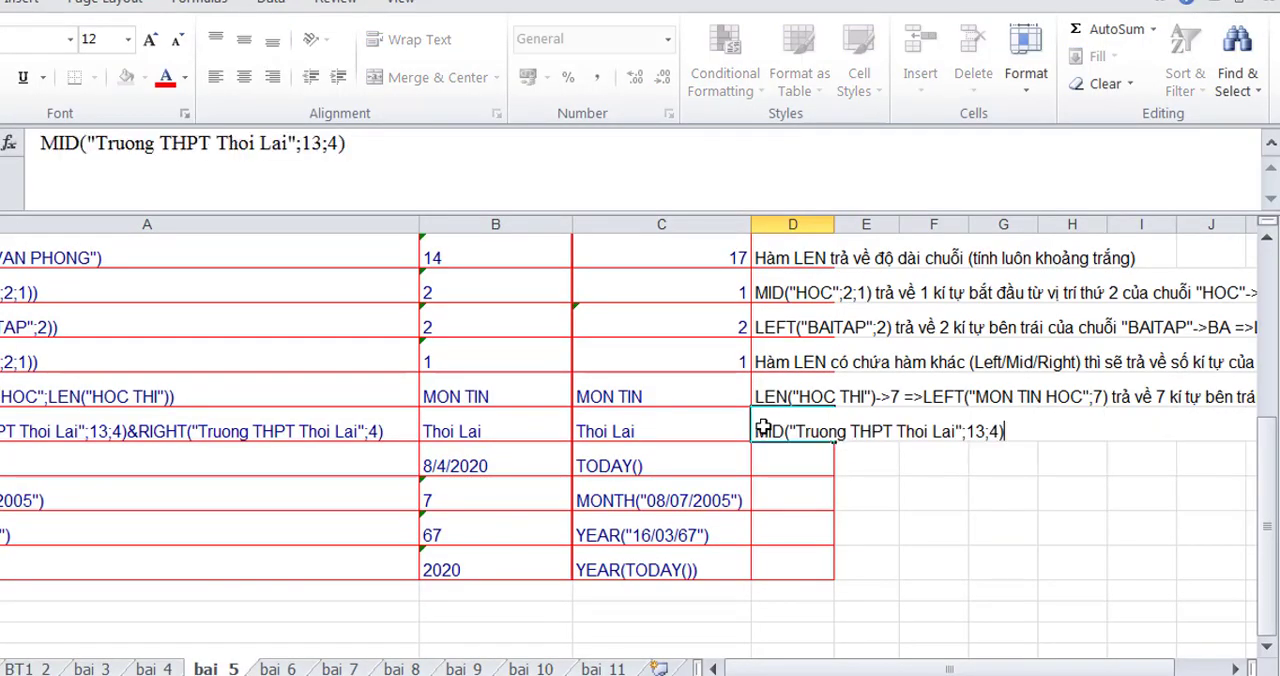
text(->"T)
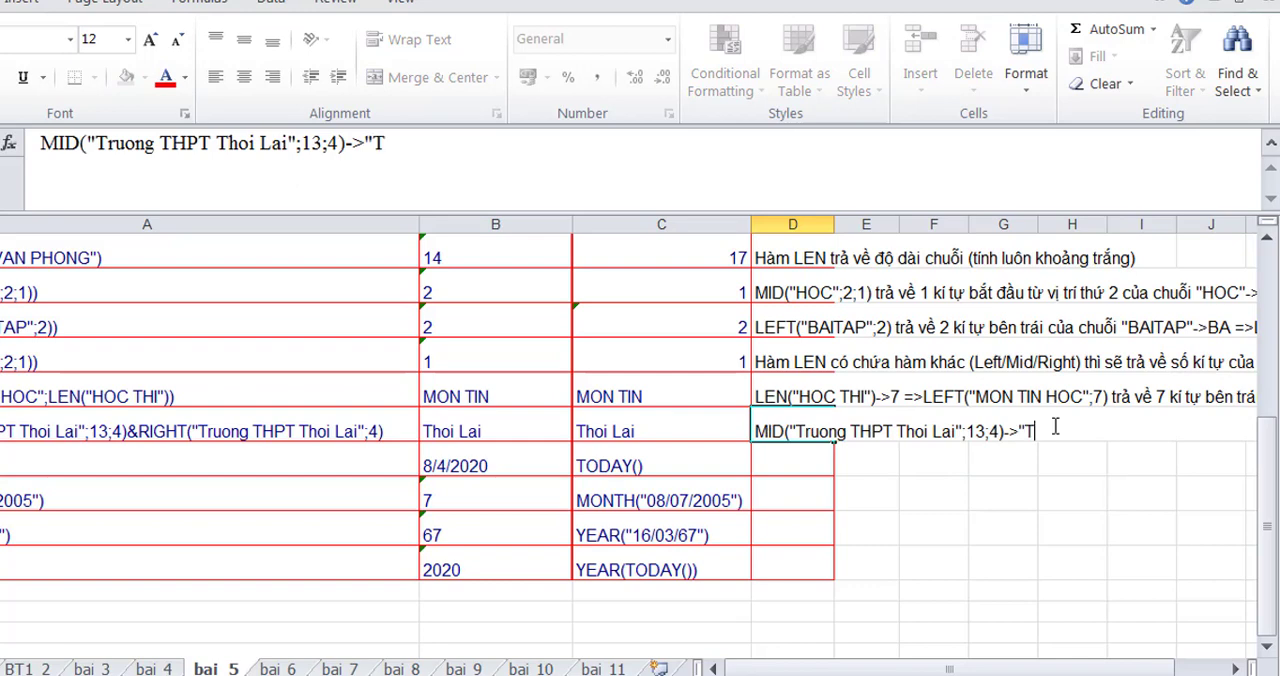
text(hoi)
text(",RIGHT)
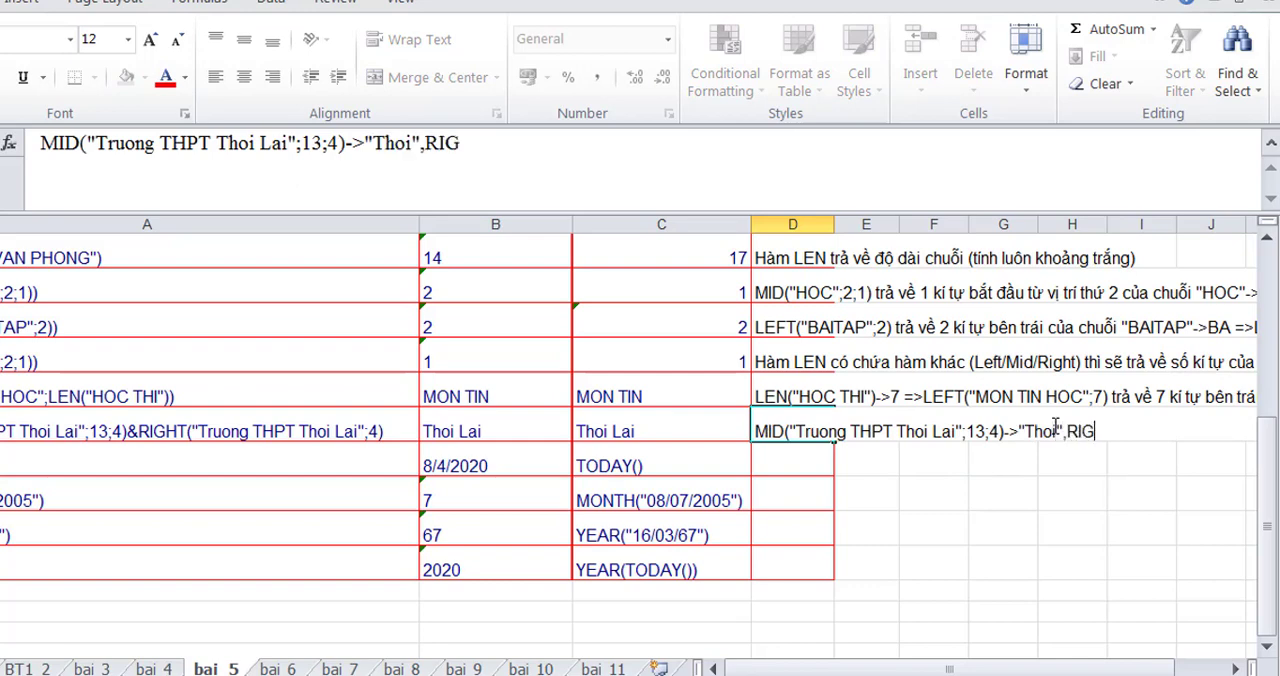
- Complete the D16 note with ',RIGHT("Truong THPT Thoi Lai";4) trả về 4 kí tự bên phải của chuỗi ->" Lai" =>"Thoi"&" Lai" ->Thoi Lai'
text(("Truong THPT Thoi Lai";)
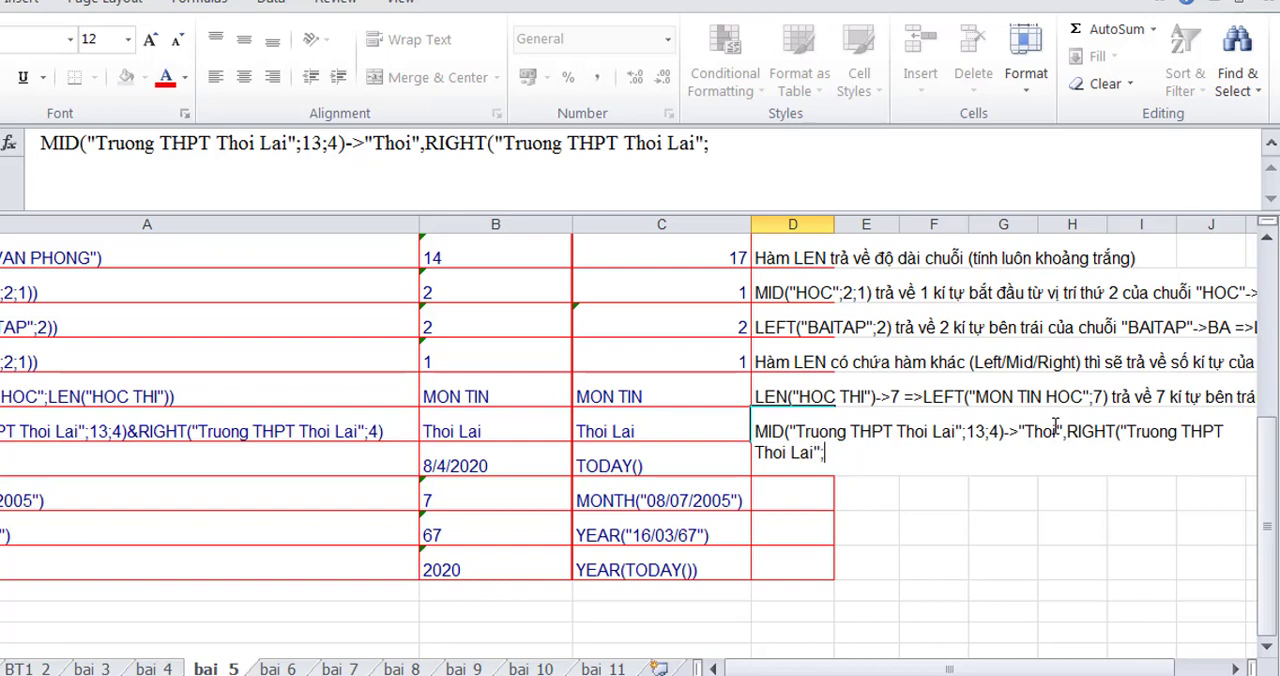
text(4) trả)
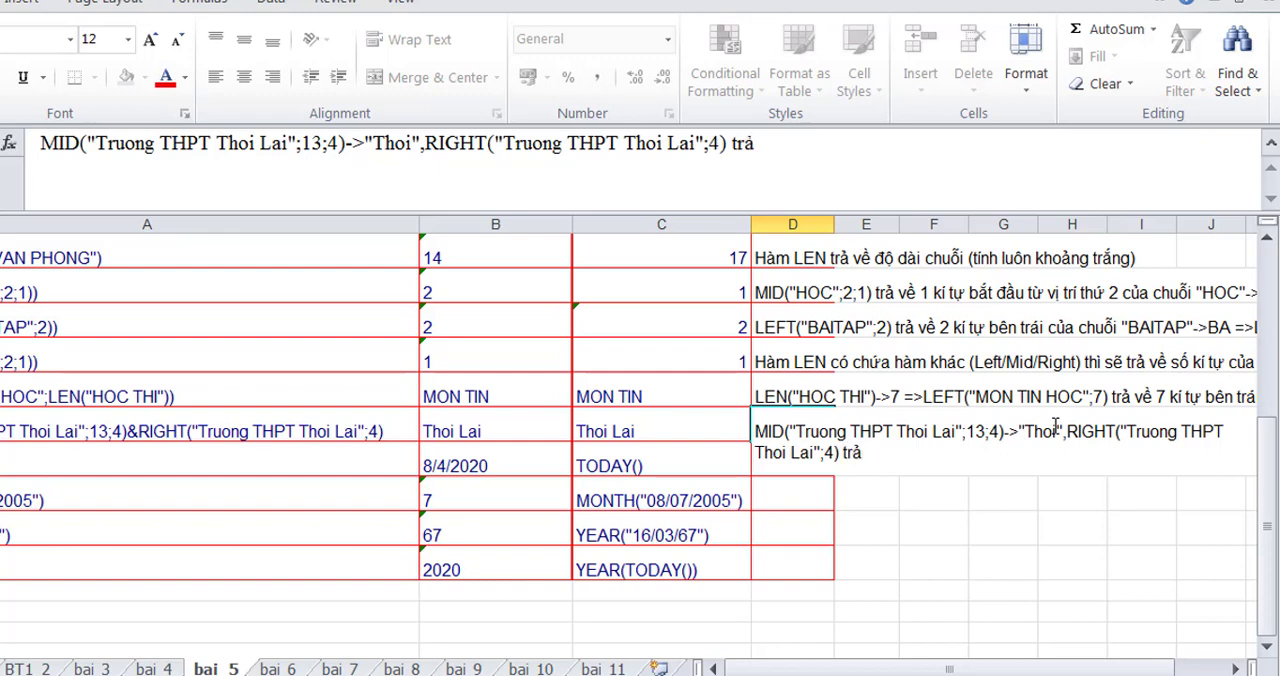
text( ve 4 kí tự bên ph)
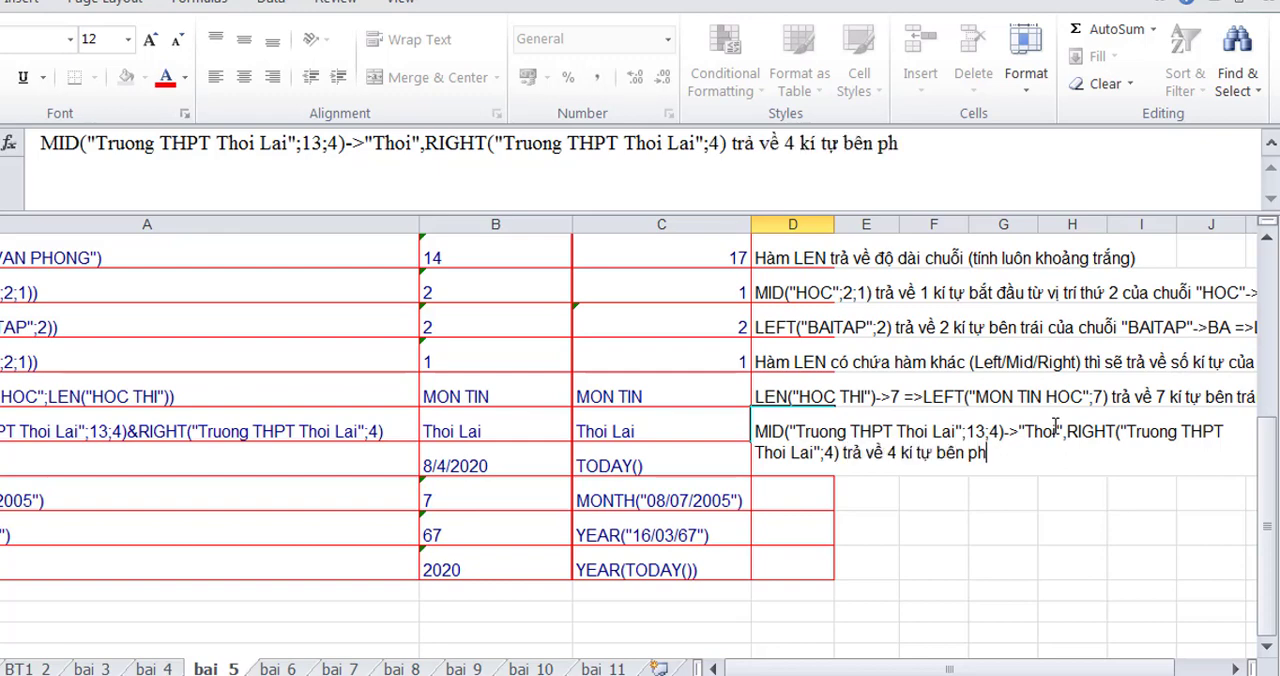
text(ải của c)
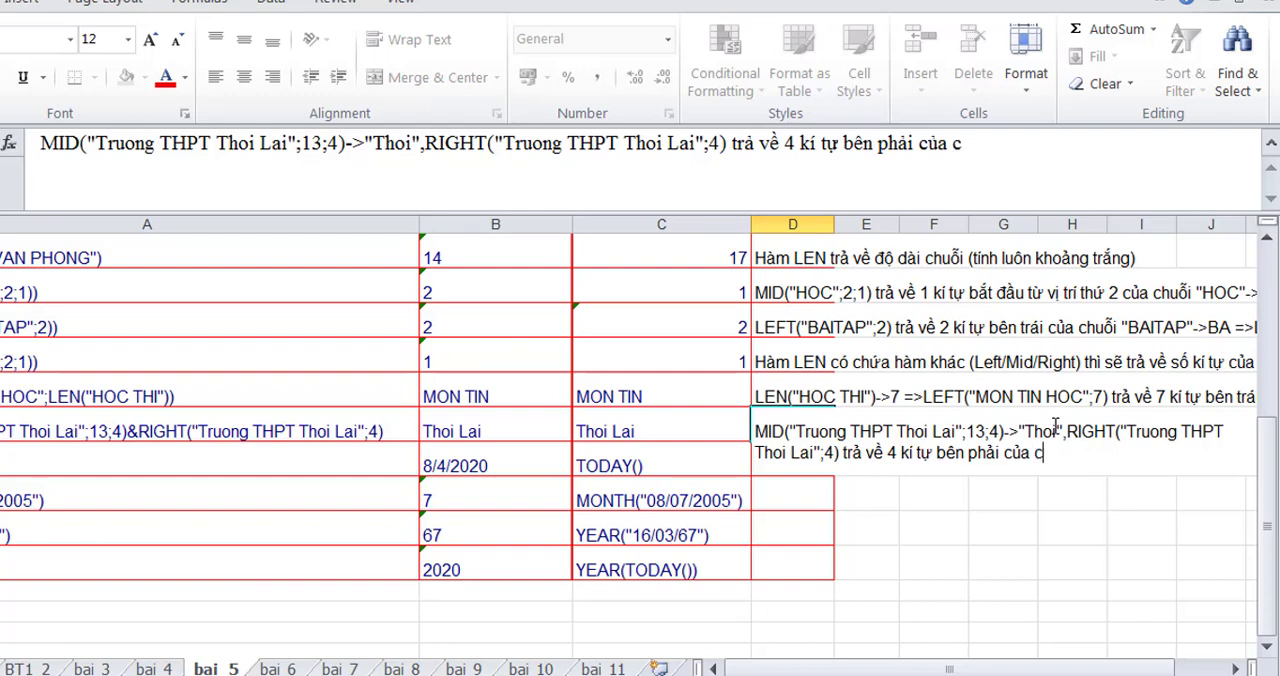
text(huỗi ->" La)
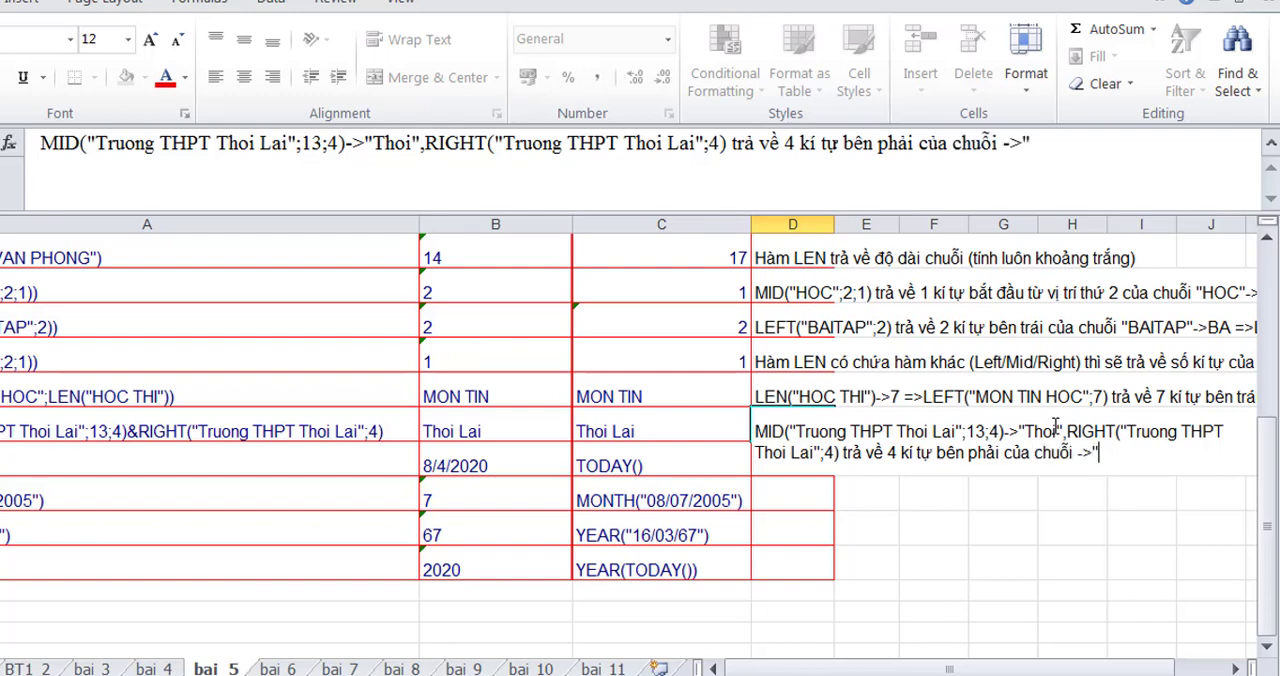
text(i" =>"Thoi"&" Lai" ->T)
text(hoi )
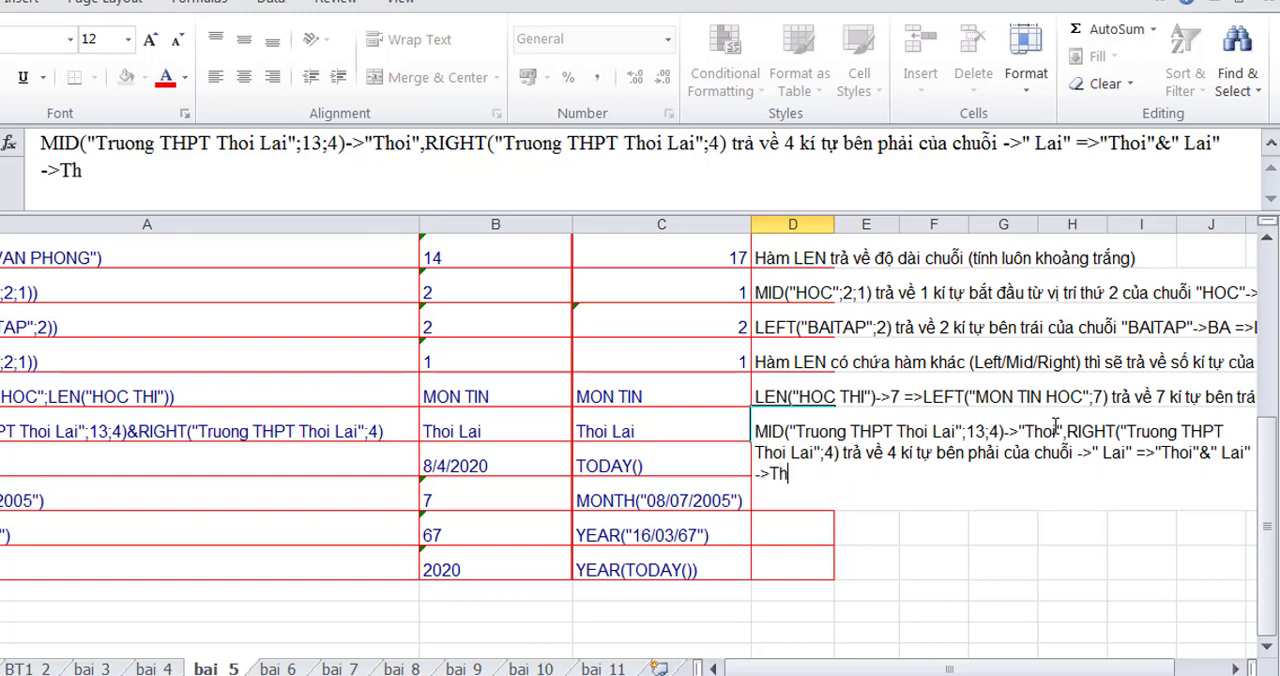
text(Lai)
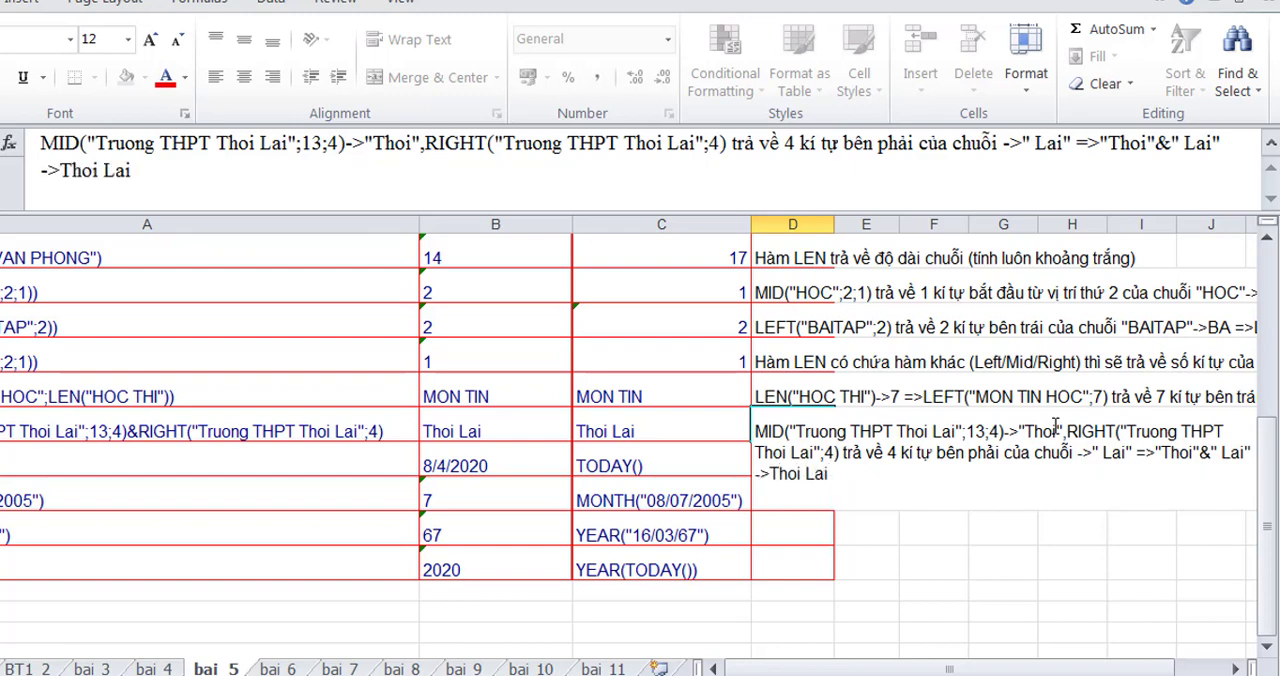
key(Return)
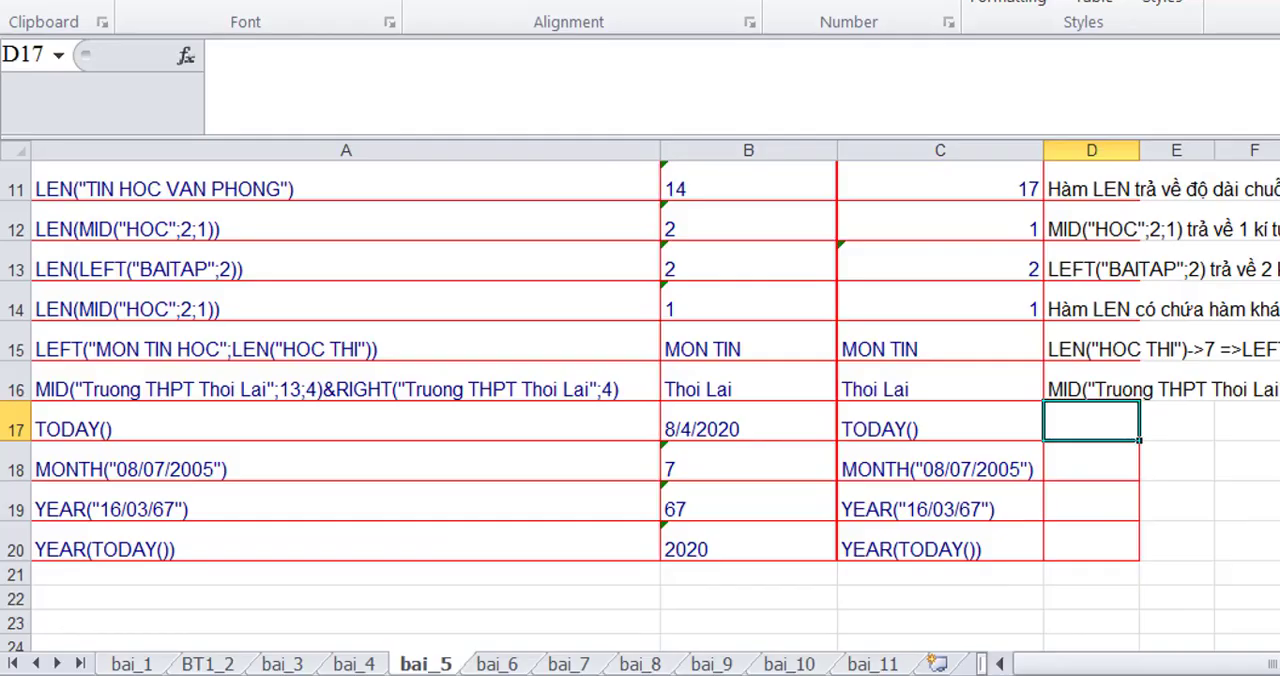
- Turn the copied TODAY() text in C17 into a working formula by adding a leading equals sign
click(925, 424)
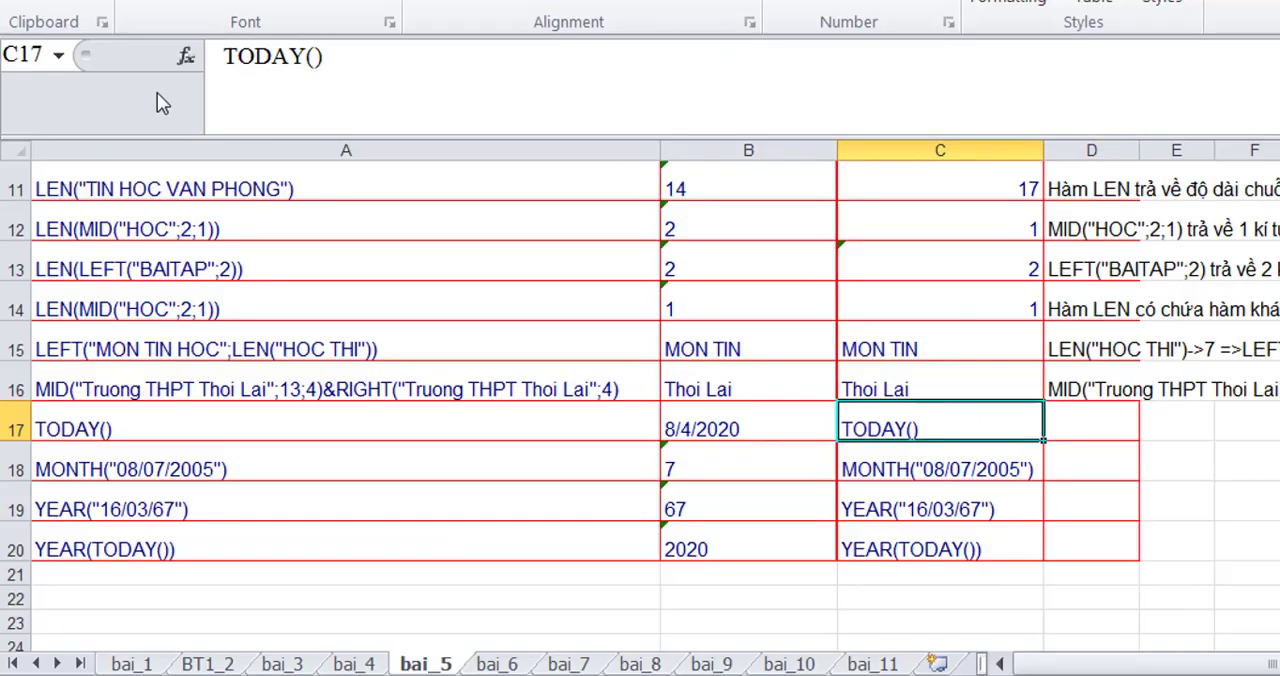
click(226, 55)
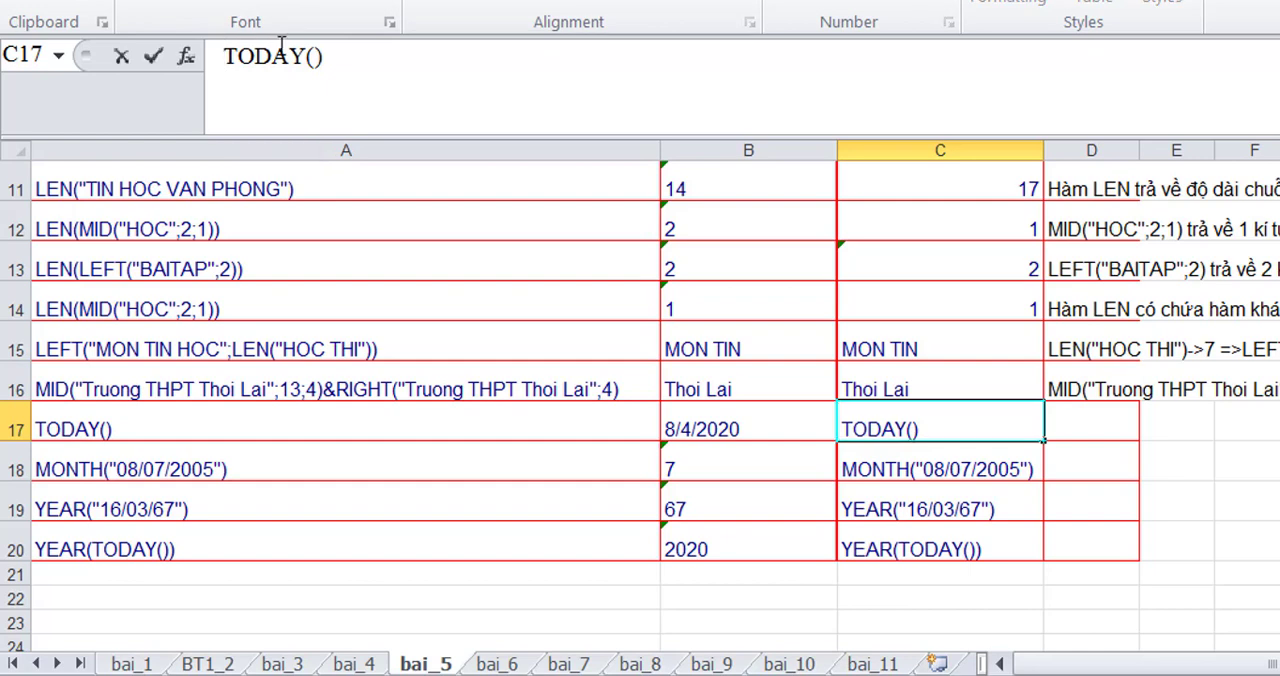
text(-)
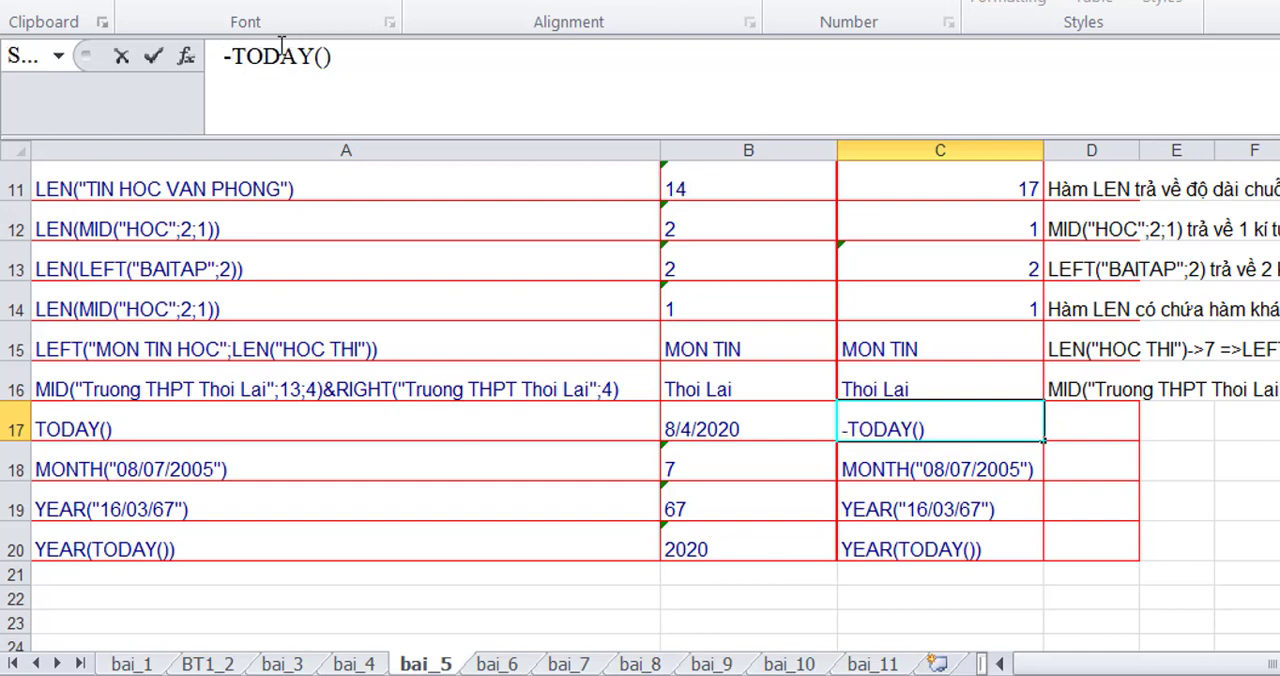
key(BackSpace)
text(=)
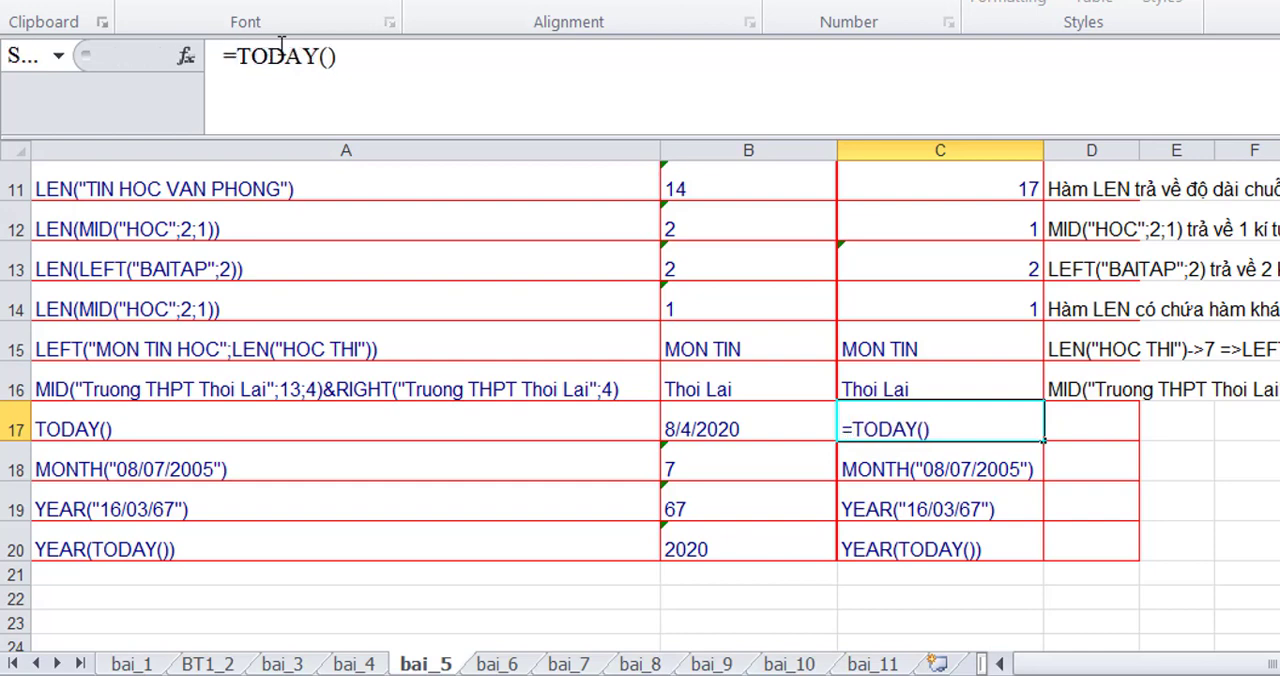
- Enter the note 'Hàm TODAY() trả về ngày tháng năm hiện tại theo hệ thống máy' in D17
click(1081, 412)
text(Hàm TODAY() )
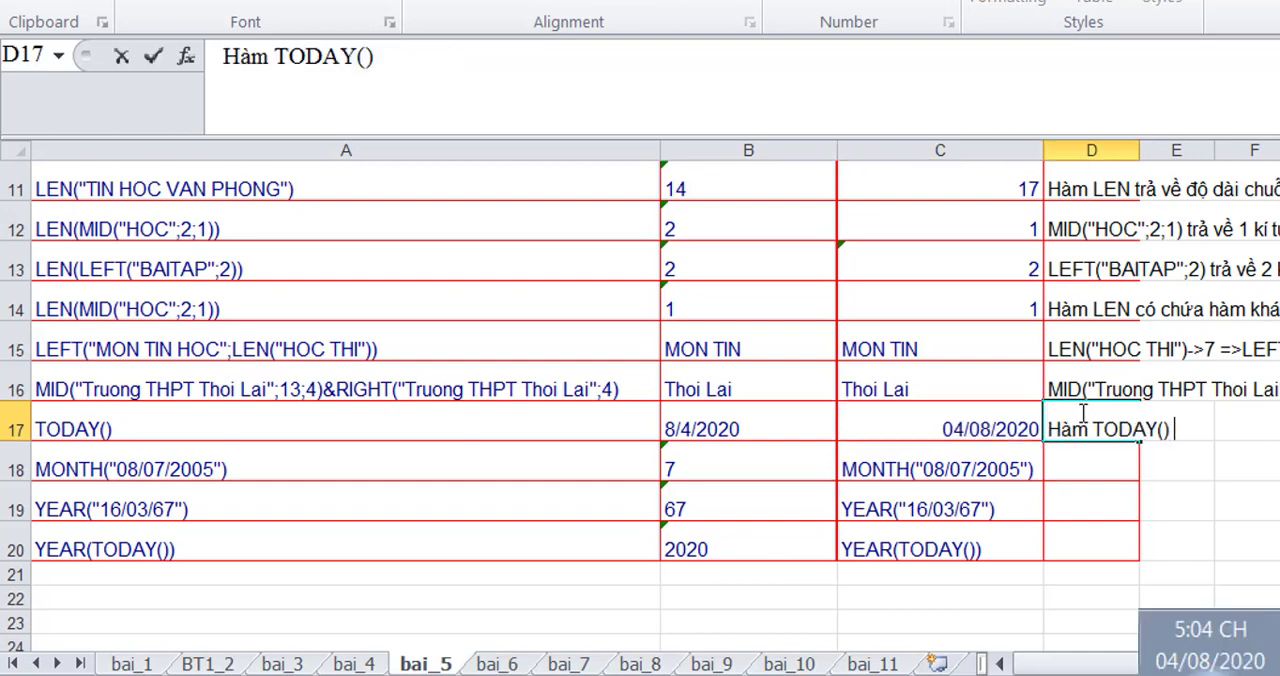
text(tra)
text( ve)
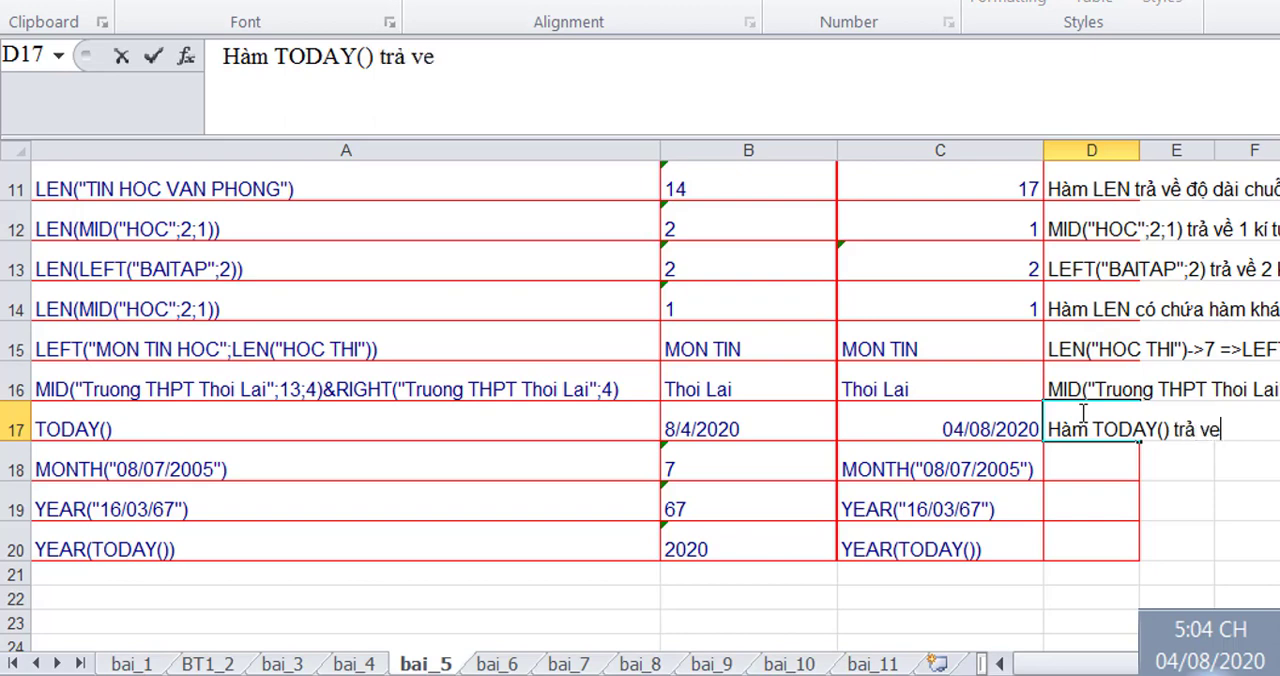
key(BackSpace)
text(ề ngày tháng năm hiện)
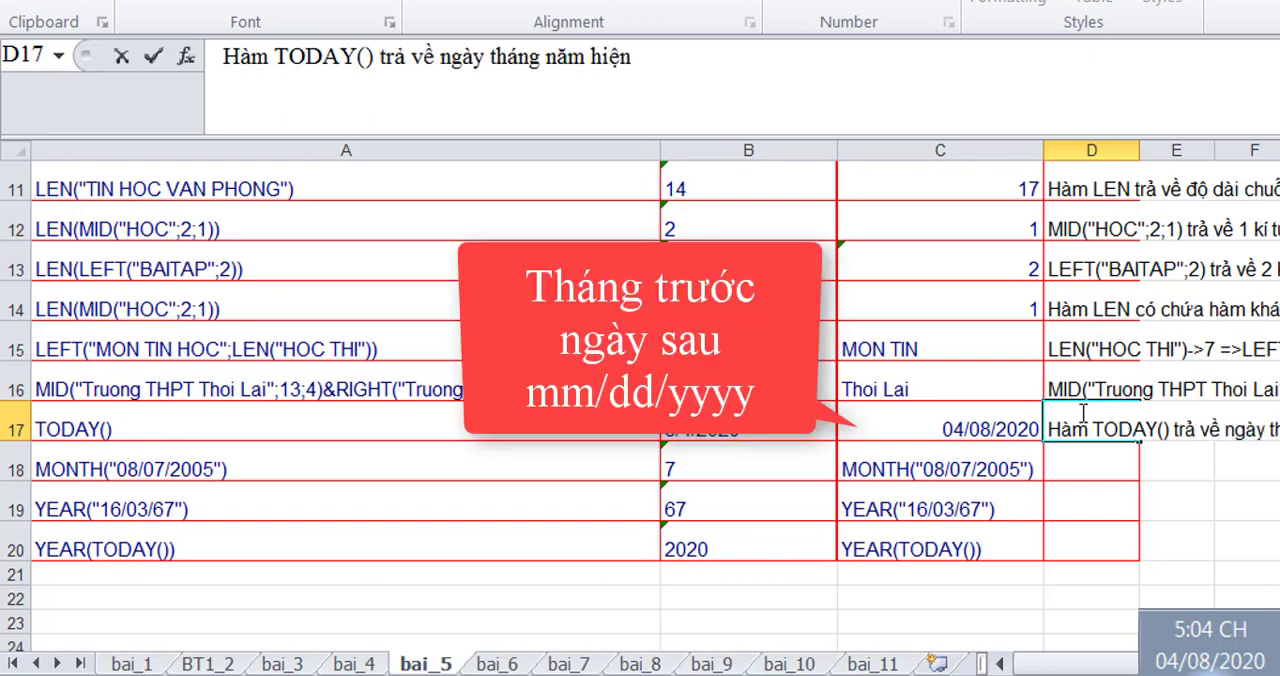
text( tai theo hệ thống máy)
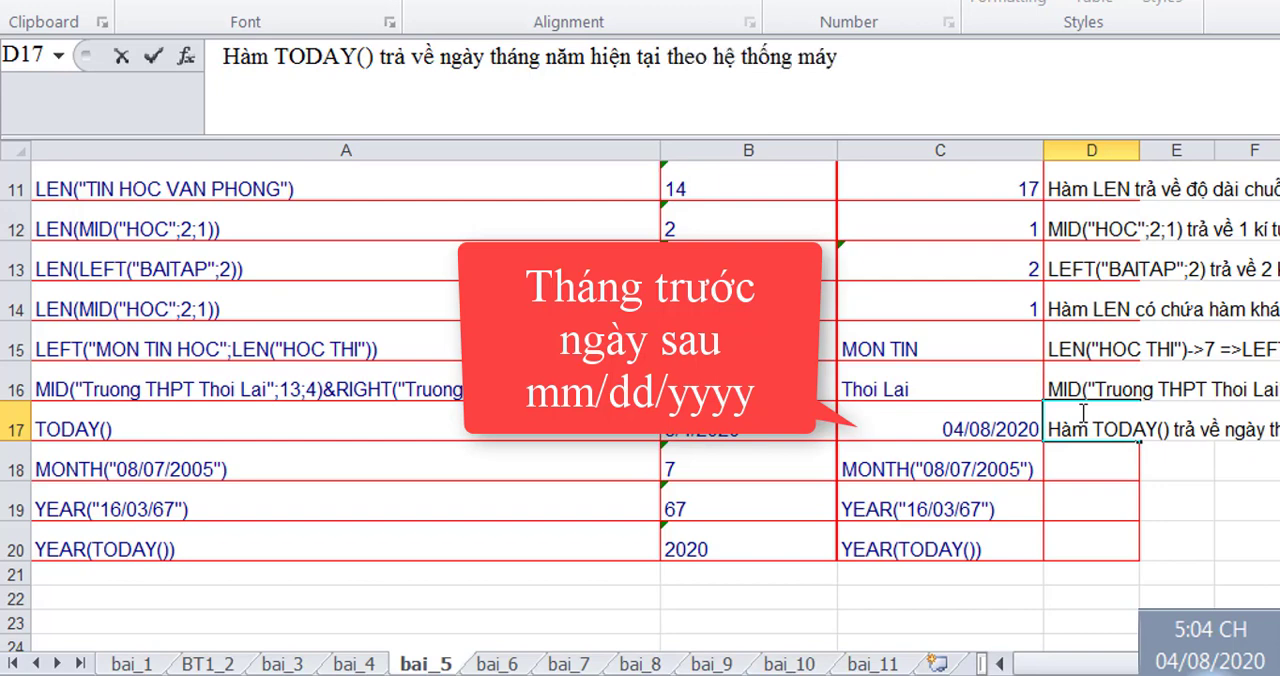
key(Return)
- Turn the copied MONTH("08/07/2005") text in C18 into a working formula with a leading equals sign, and compare it with the date in C17
key(Up)
key(Left)
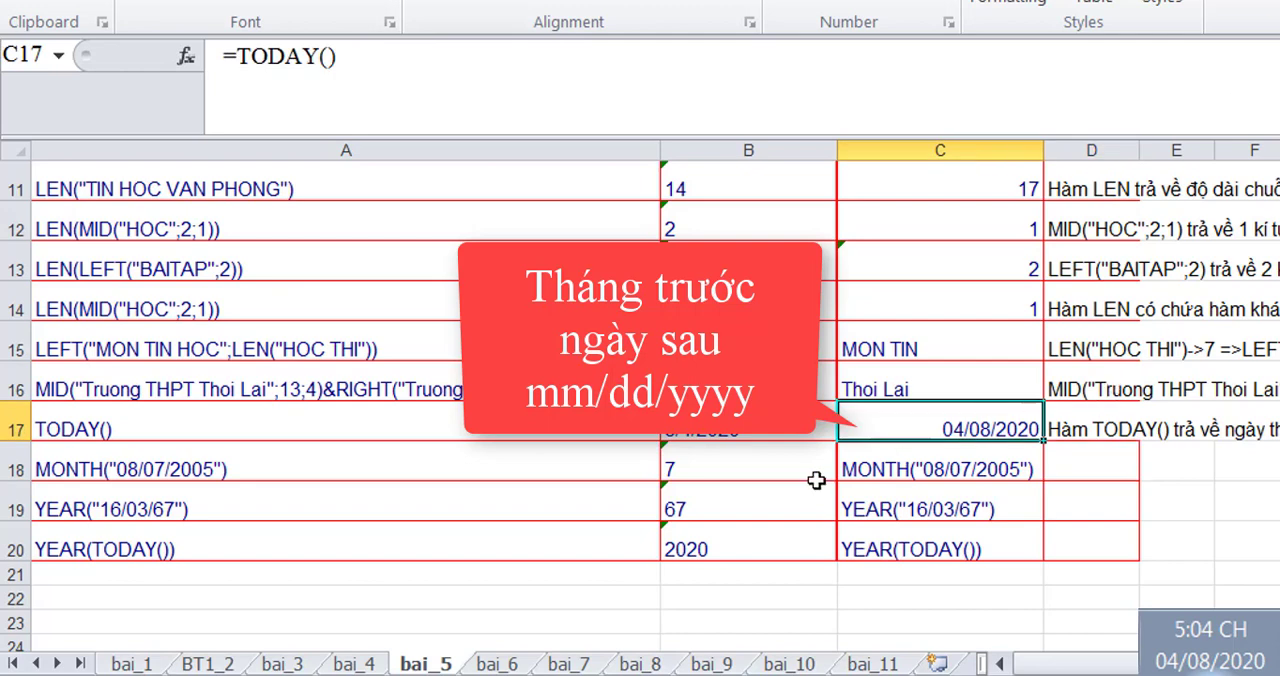
click(860, 469)
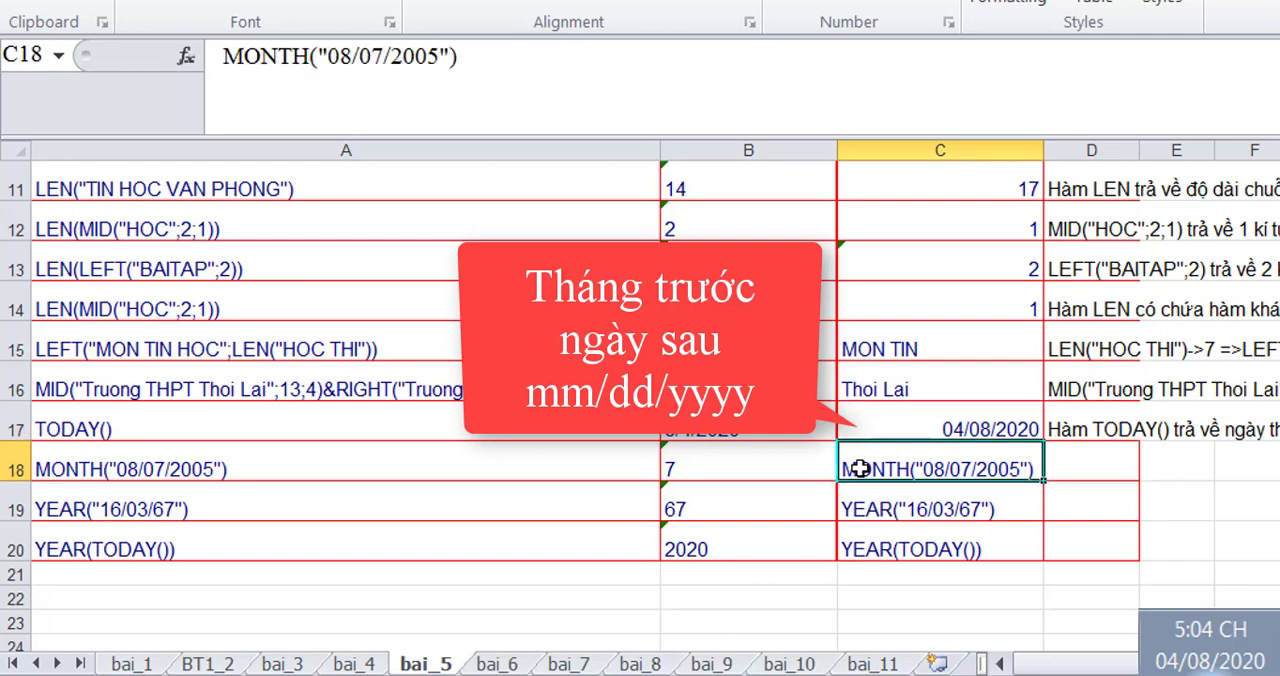
click(227, 58)
text(=)
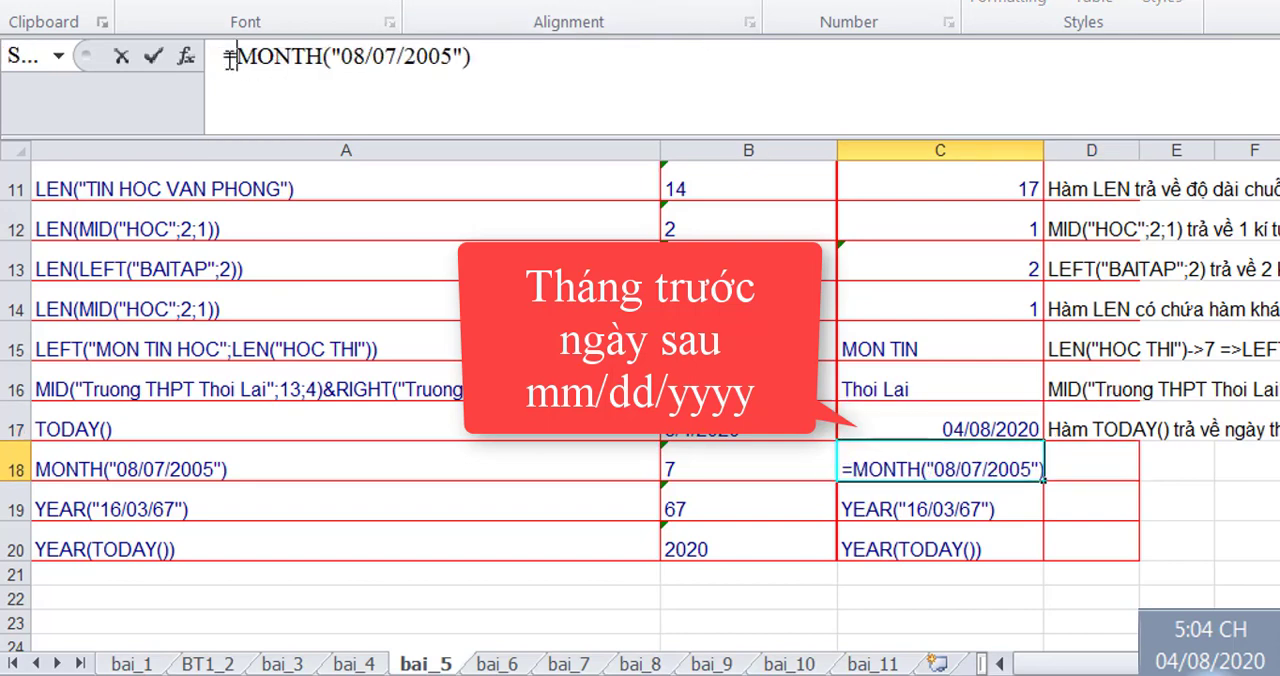
key(ctrl+Return)
click(999, 428)
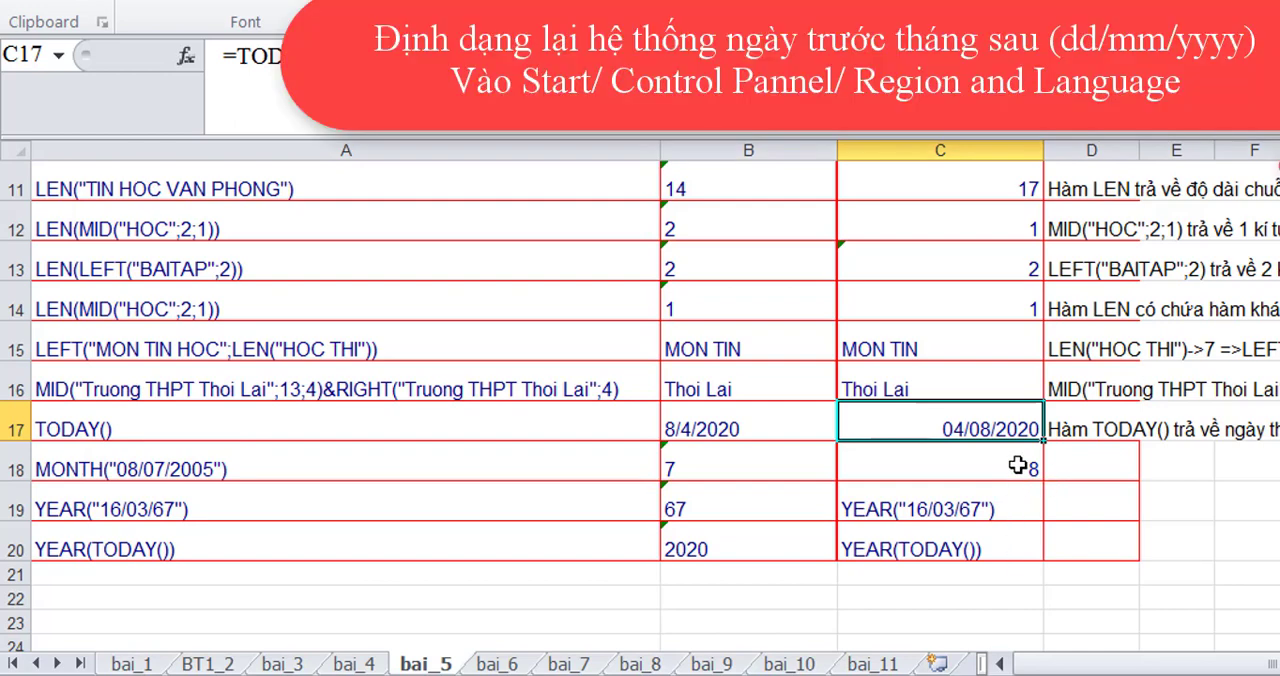
click(1017, 465)
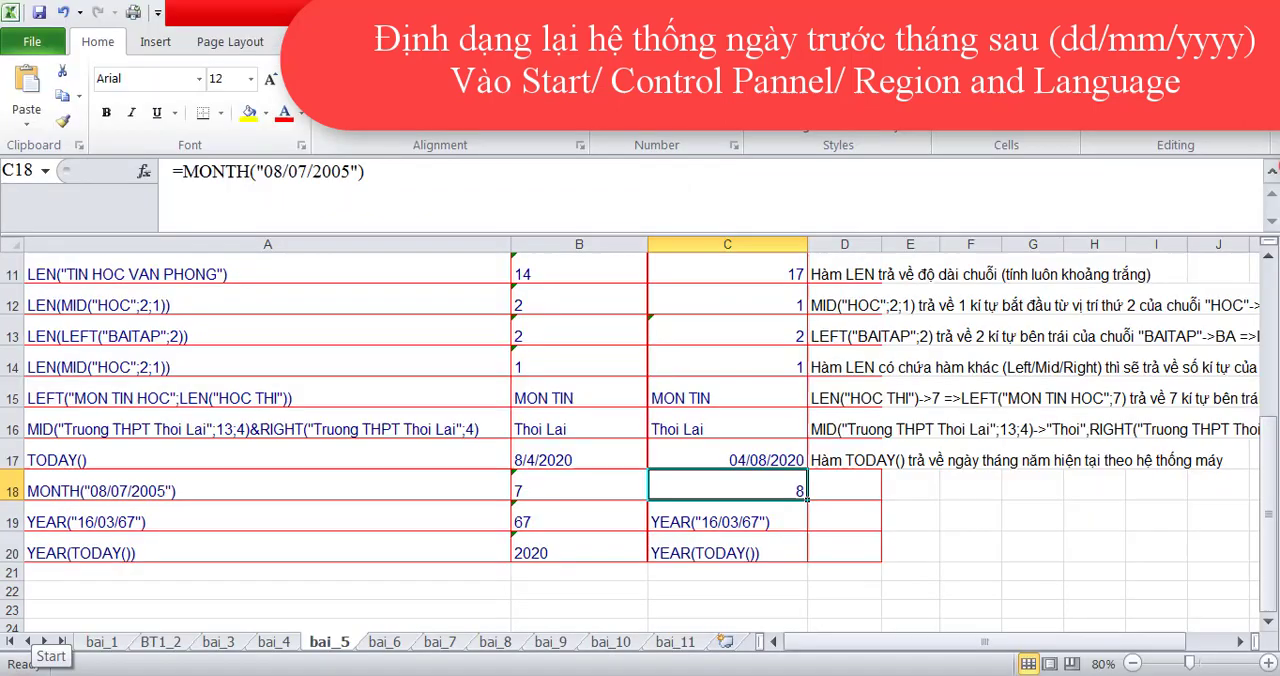
- Switch to the Windows Control Panel and open the Region and Language settings under Clock, Language, and Region
click(26, 672)
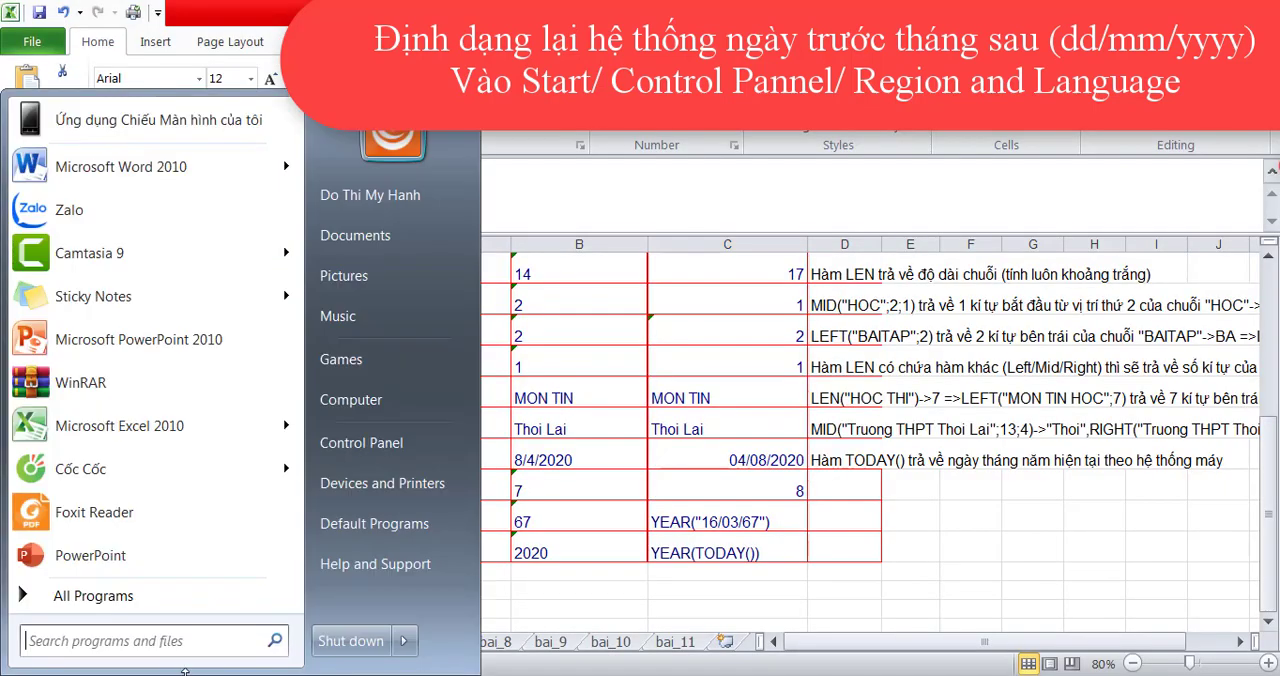
click(398, 453)
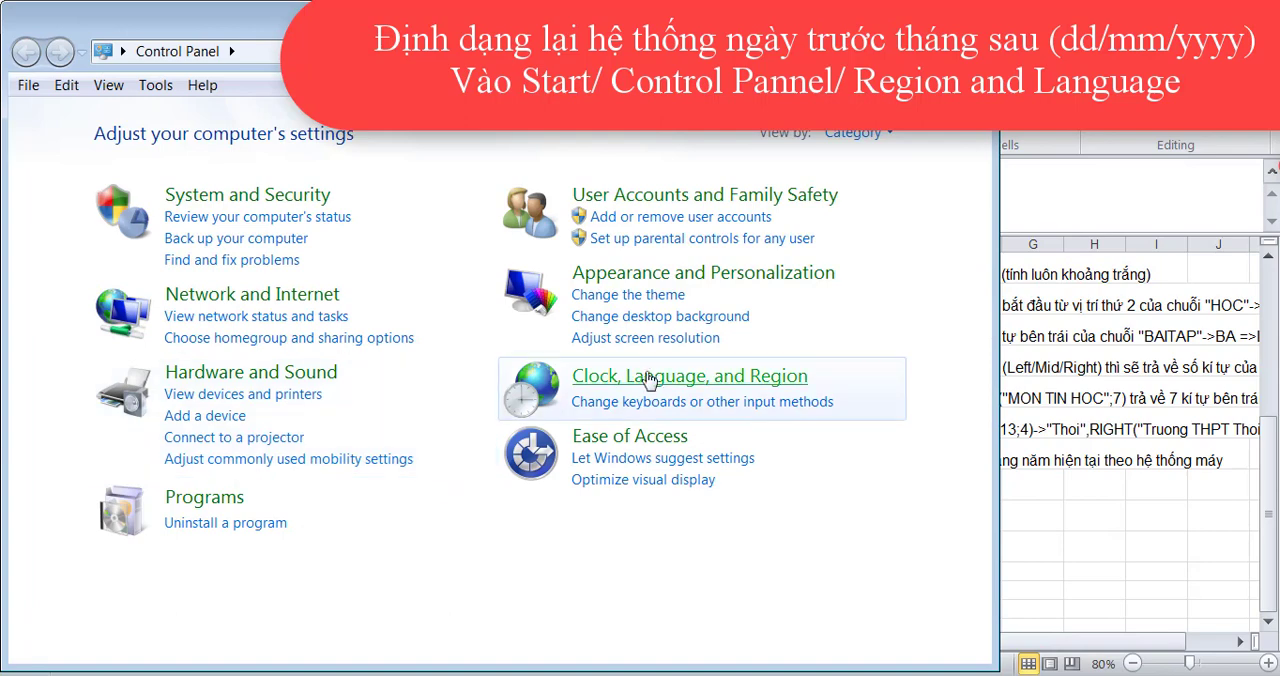
click(648, 381)
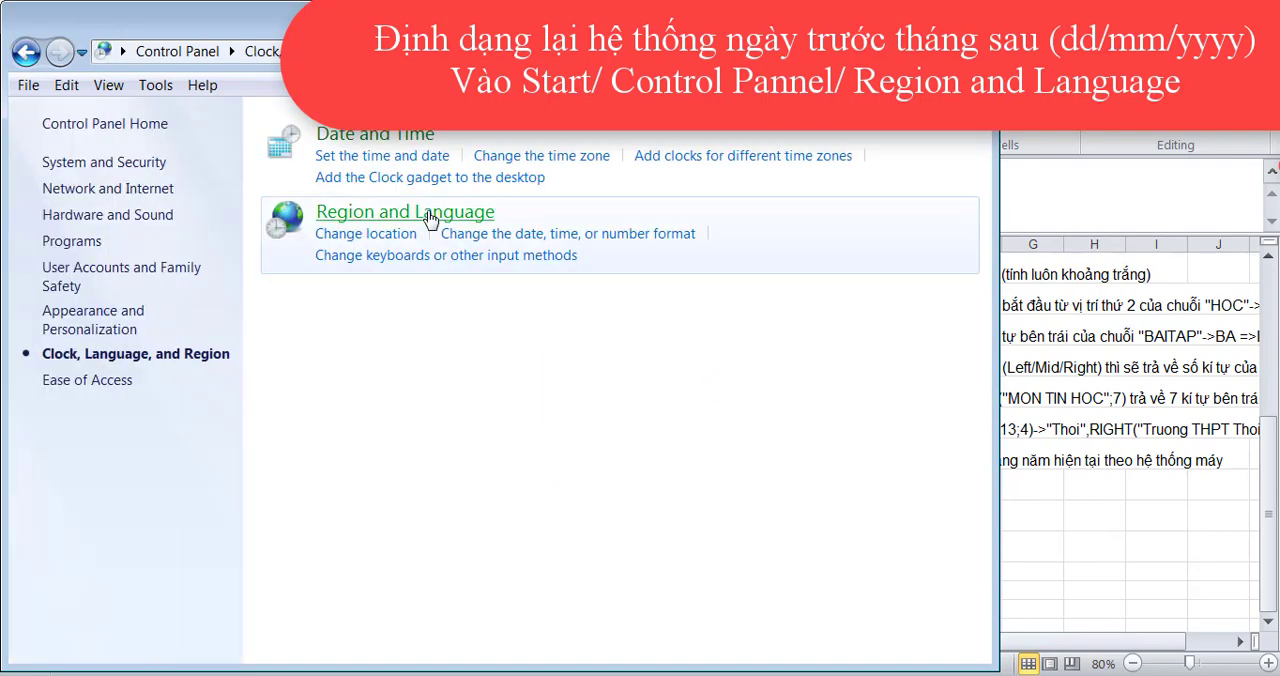
click(429, 219)
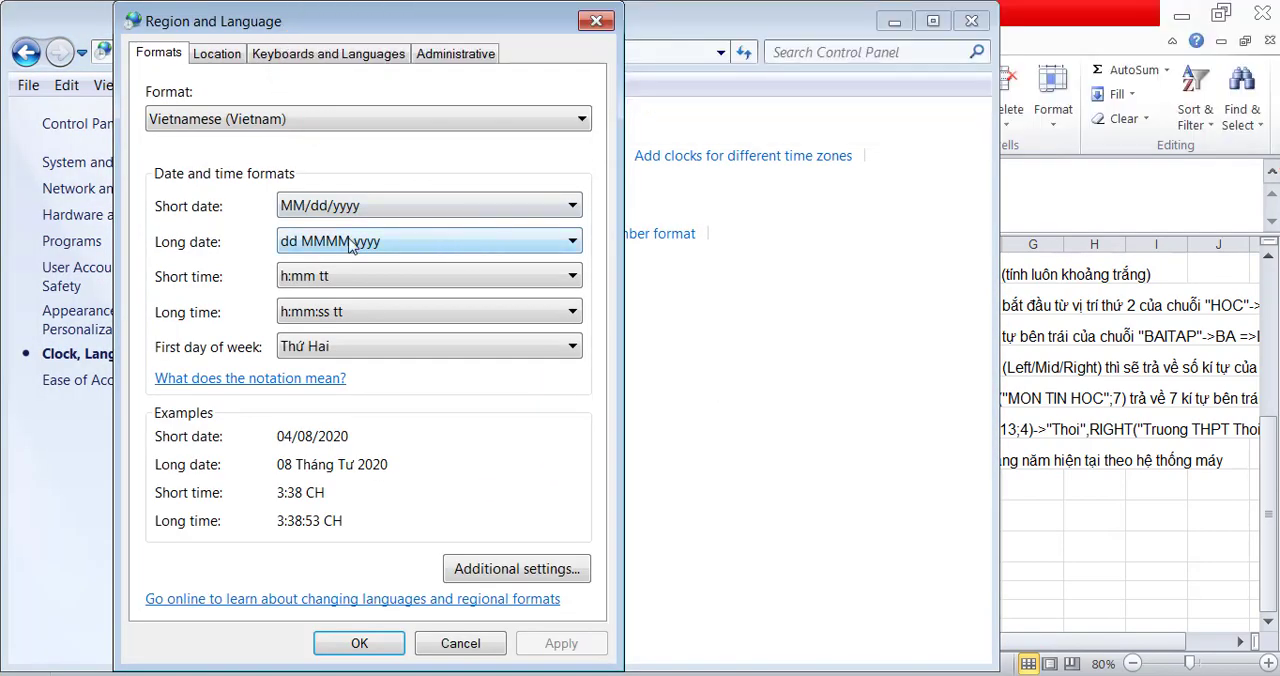
- Set the system short date format to dd/MM/yyyy, apply the regional settings and close the Control Panel
click(490, 562)
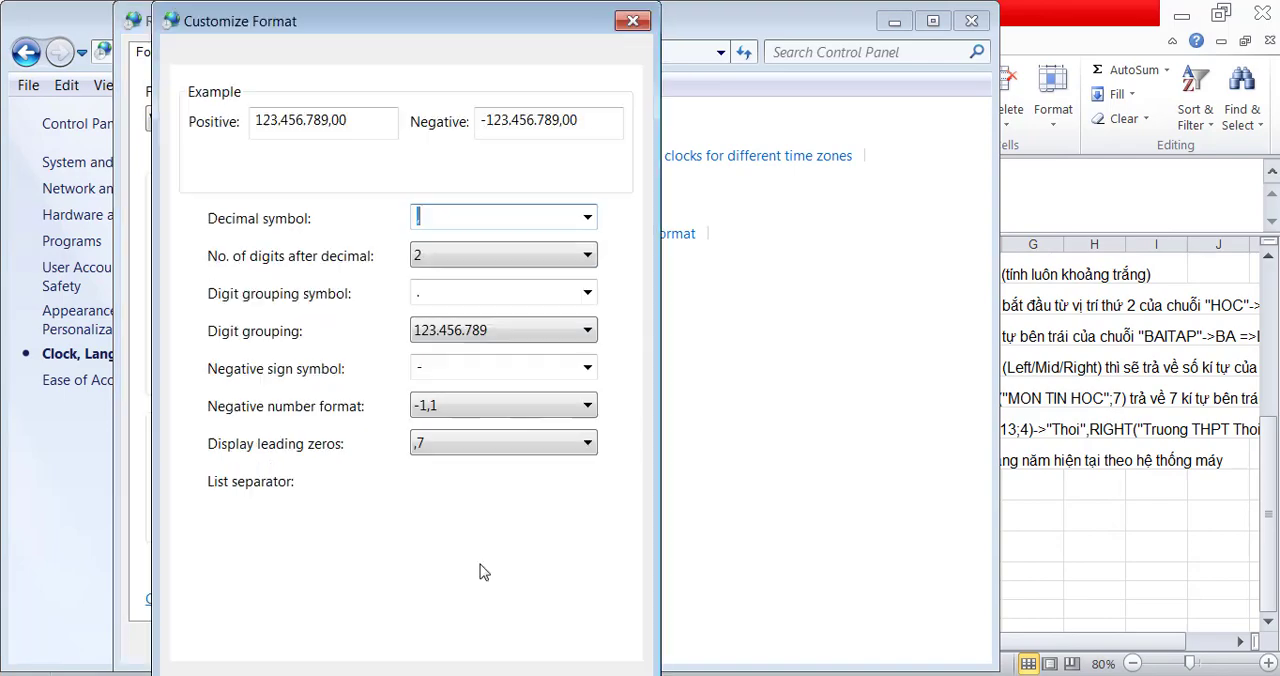
click(348, 53)
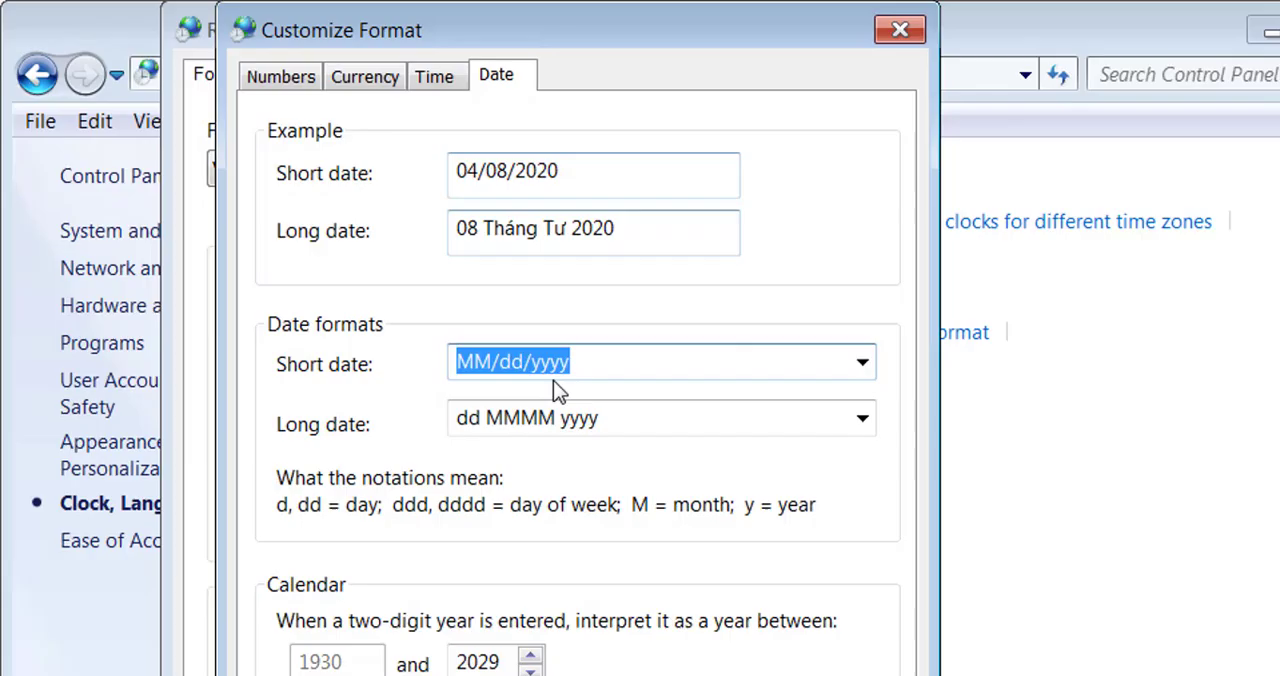
click(498, 362)
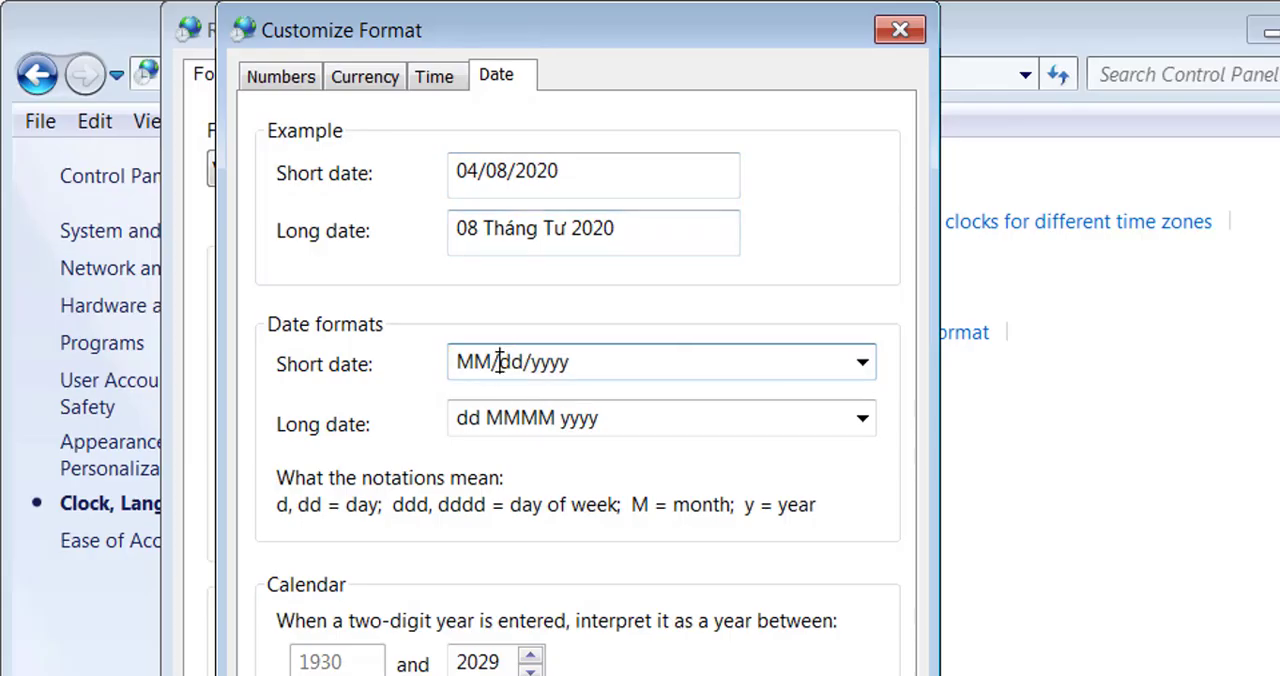
drag(498, 362, 433, 366)
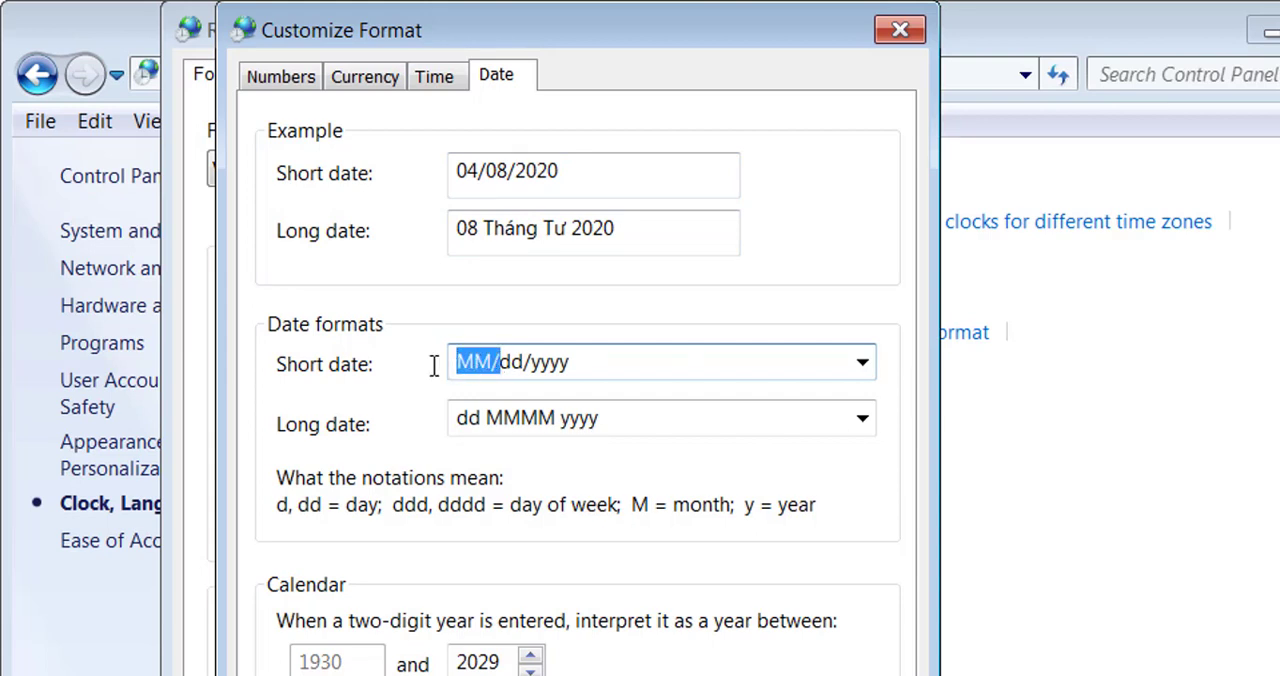
key(BackSpace)
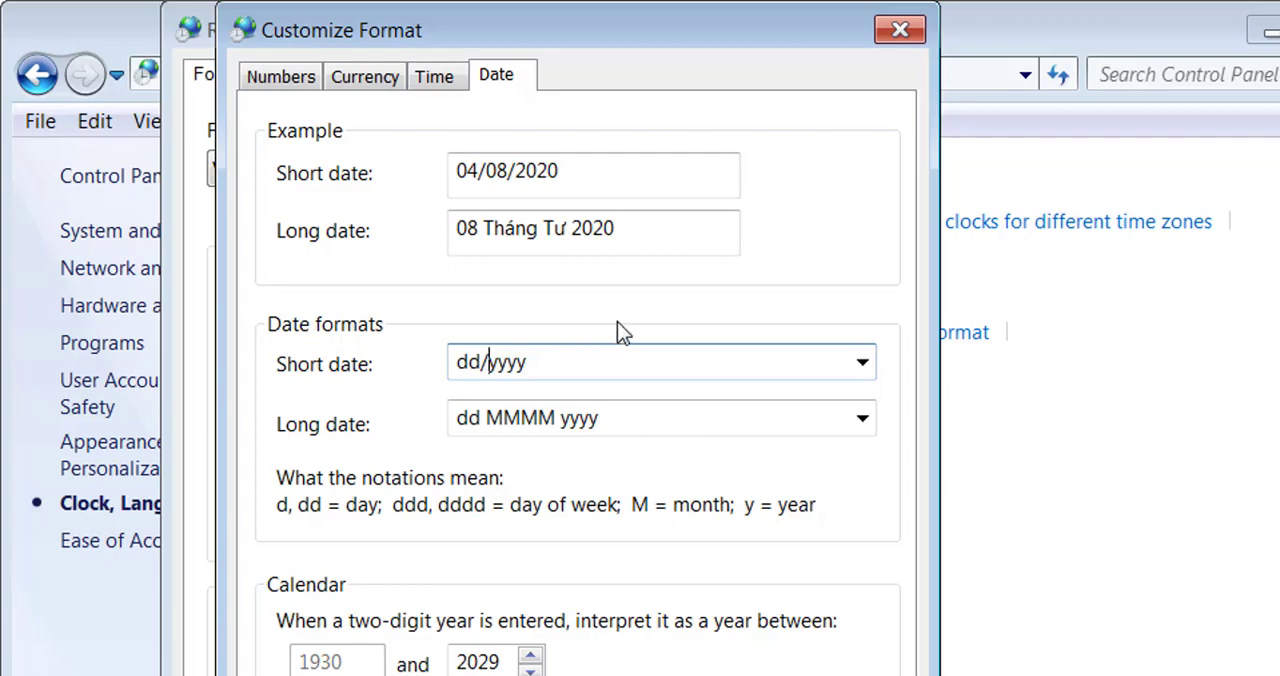
text(MM/)
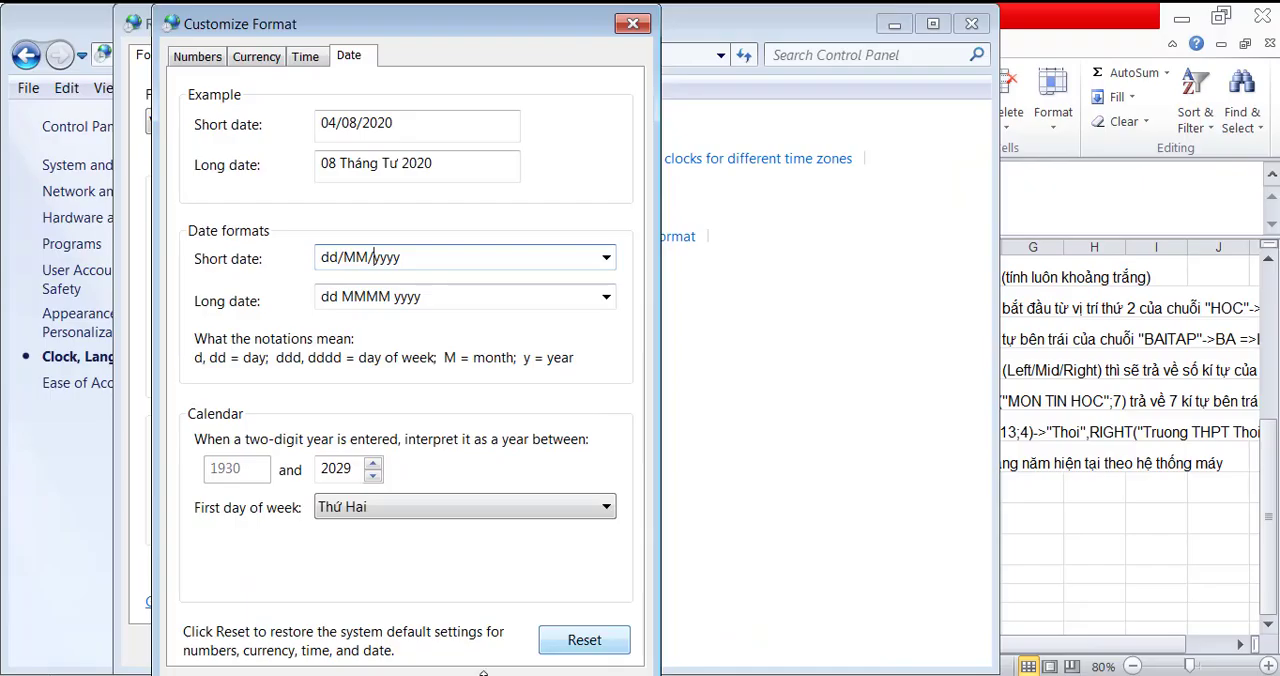
click(398, 675)
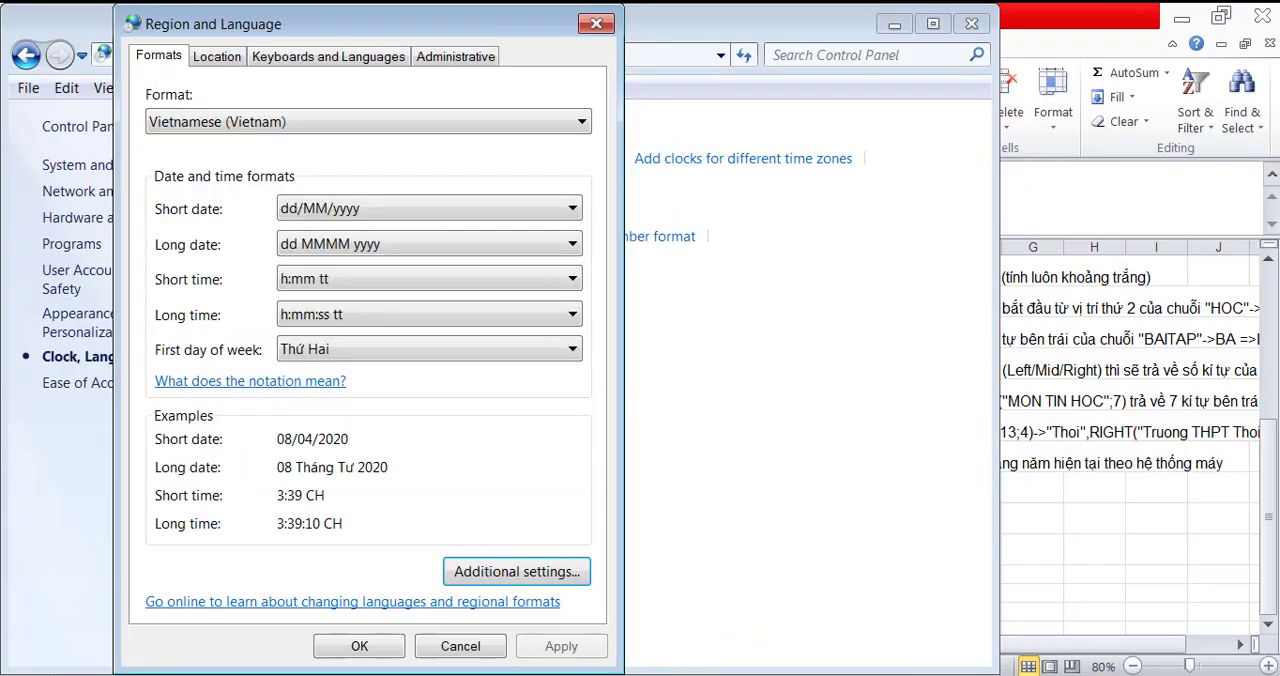
click(357, 650)
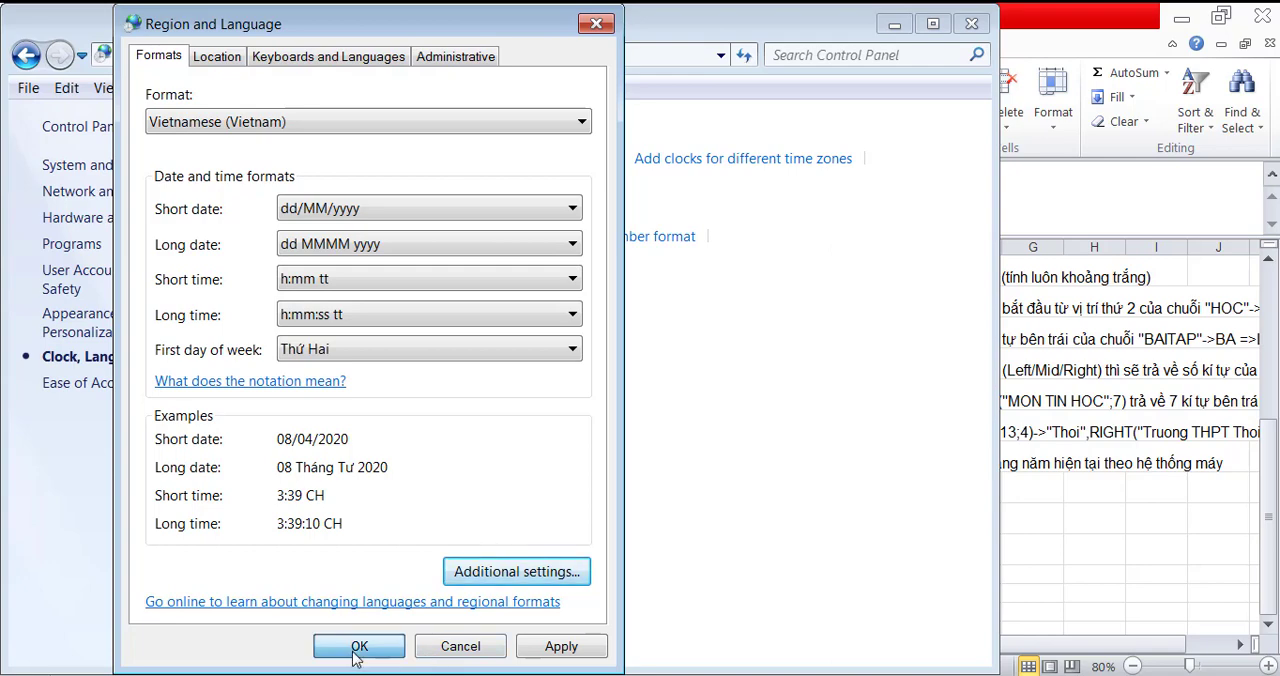
click(971, 23)
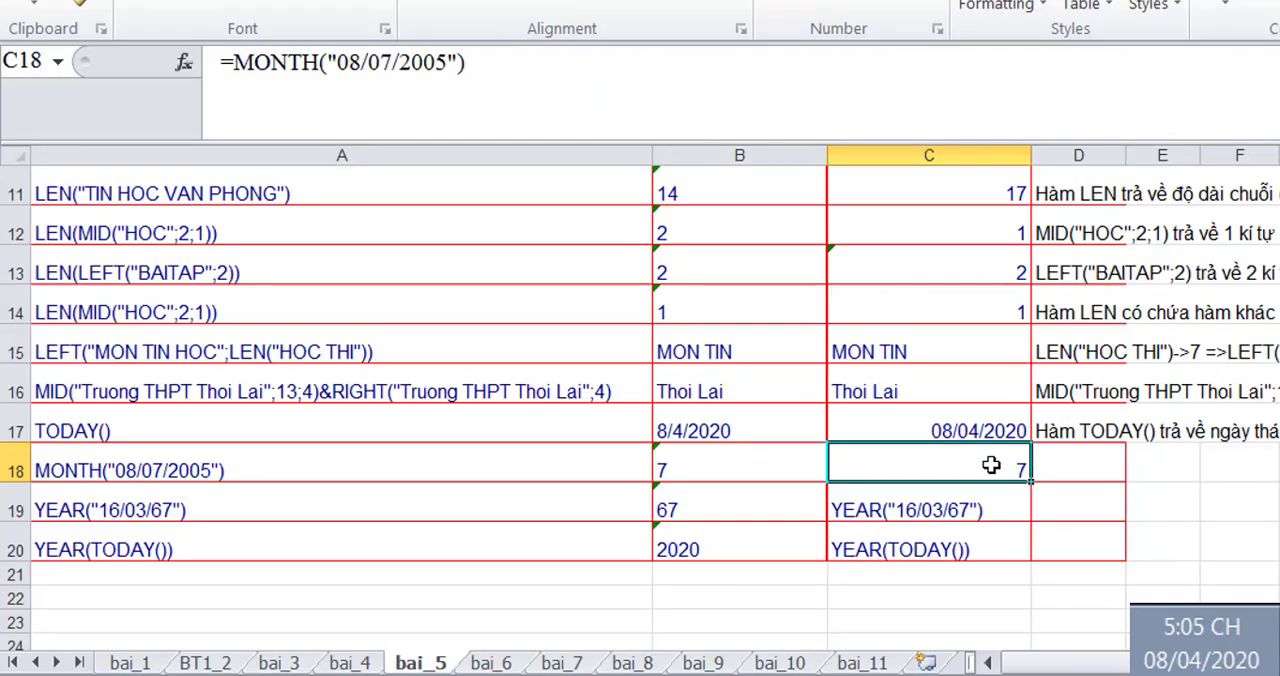
- Check the date results in C17 and C18, and enter the note 'Hàm MONTH trả về tháng (theo hệ thống' in D18
click(886, 429)
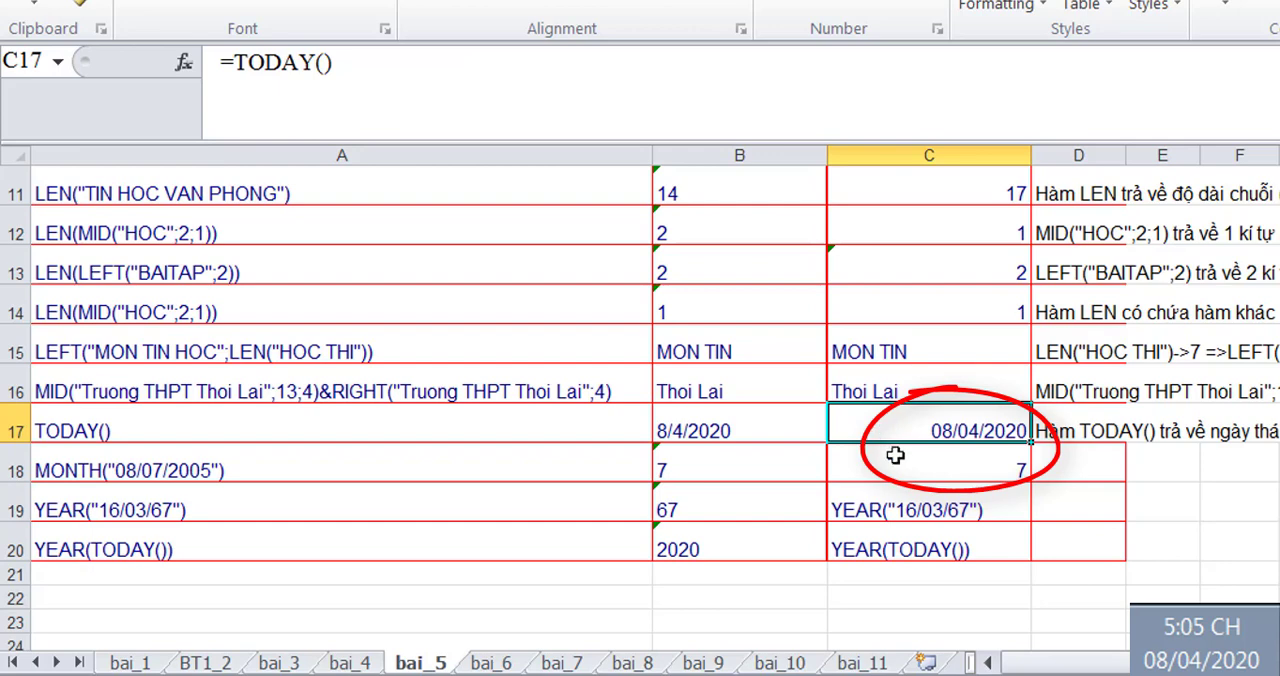
click(888, 473)
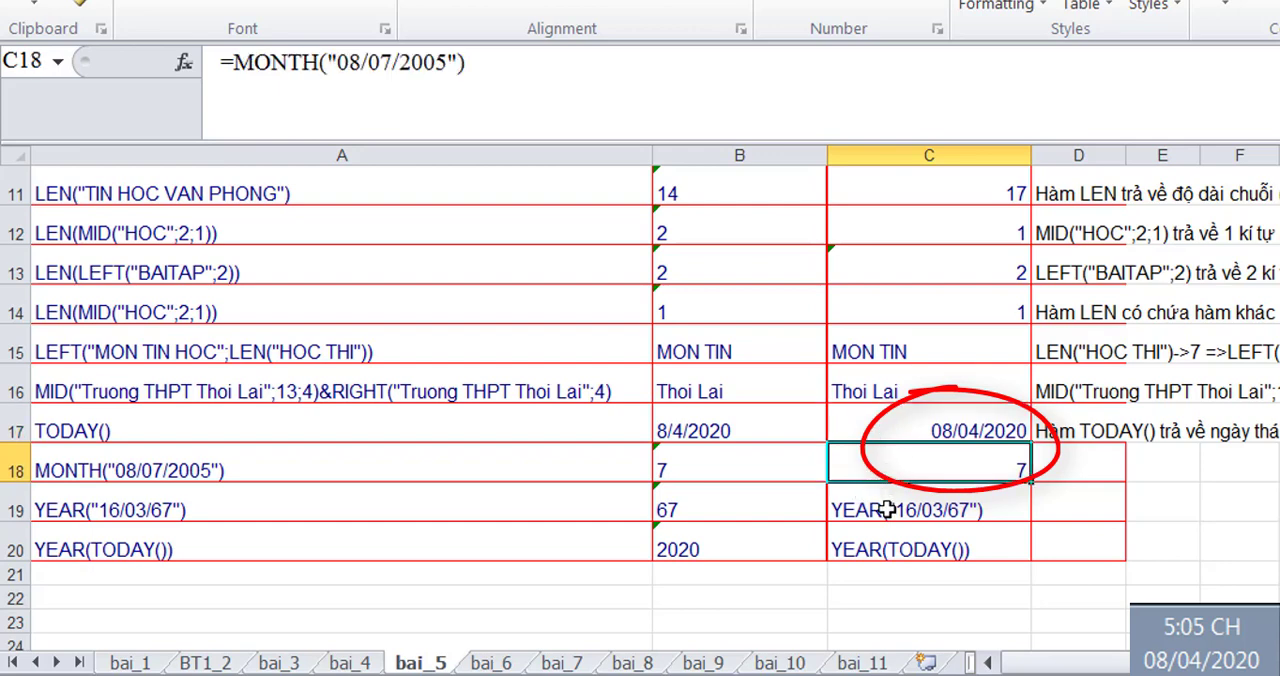
click(1072, 460)
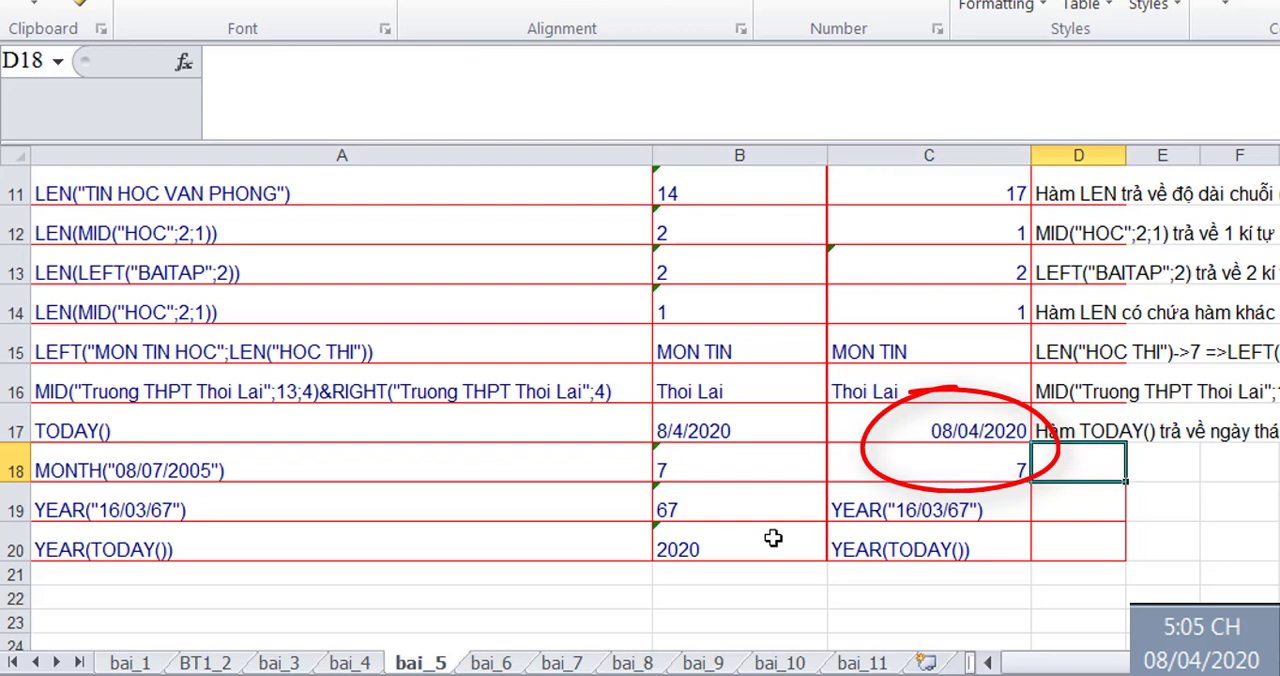
text(Hàm MONTH trả )
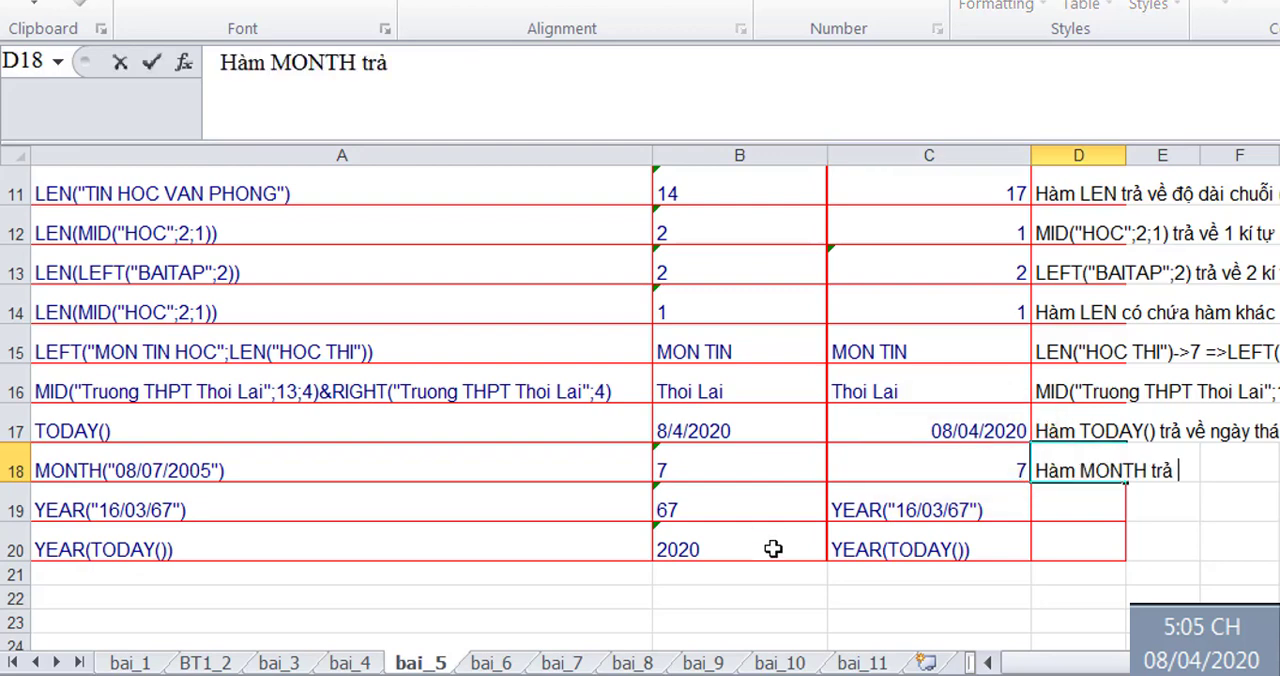
text(về th)
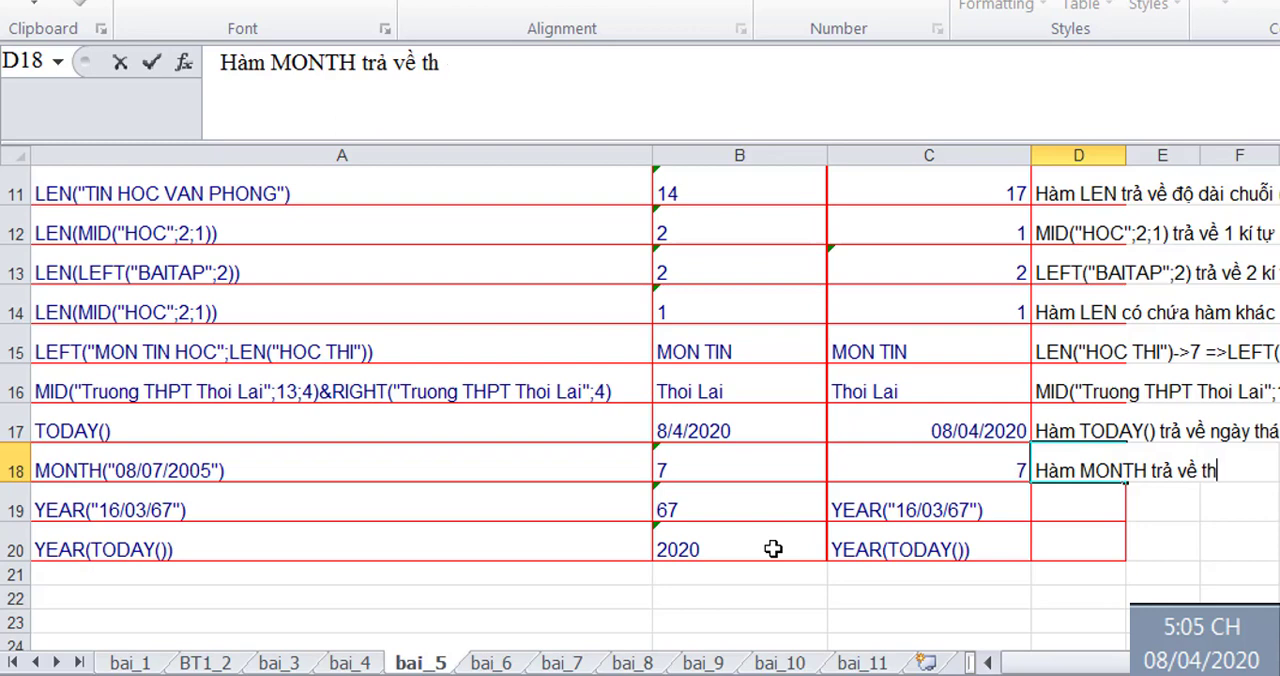
text(áng (theo hệ thống)
key(Return)
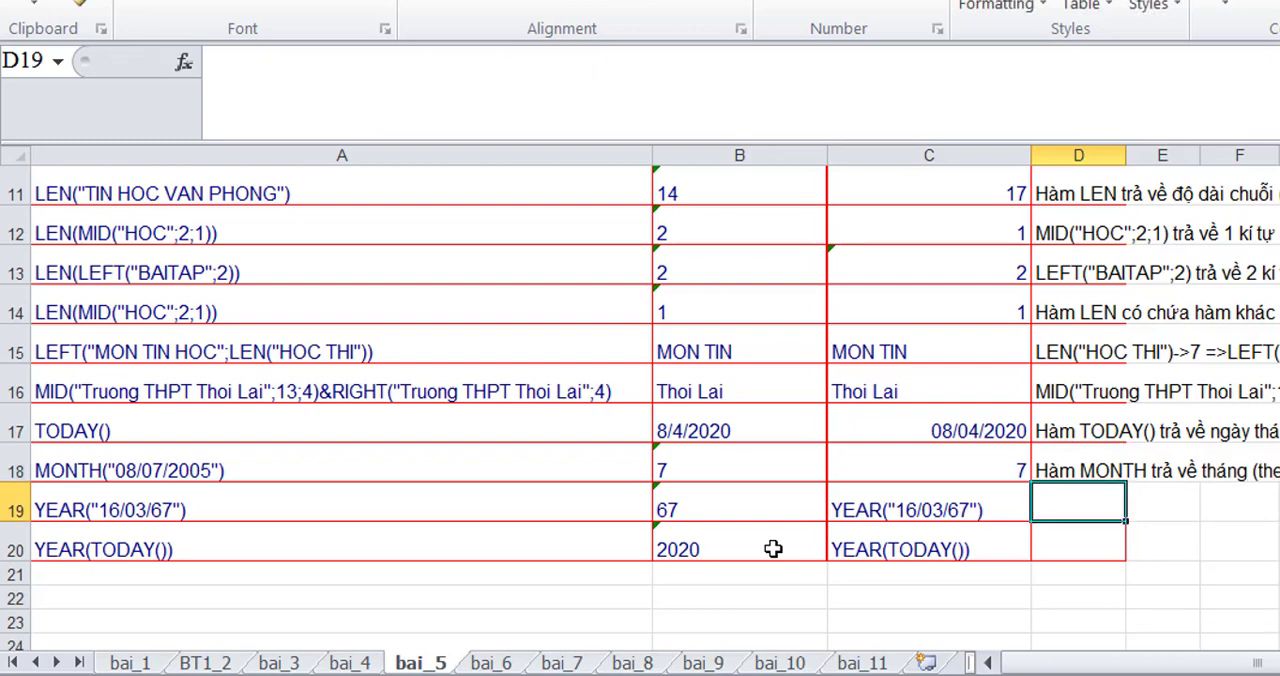
- Turn the copied YEAR("16/03/67") text in C19 into a working formula with a leading equals sign
click(853, 496)
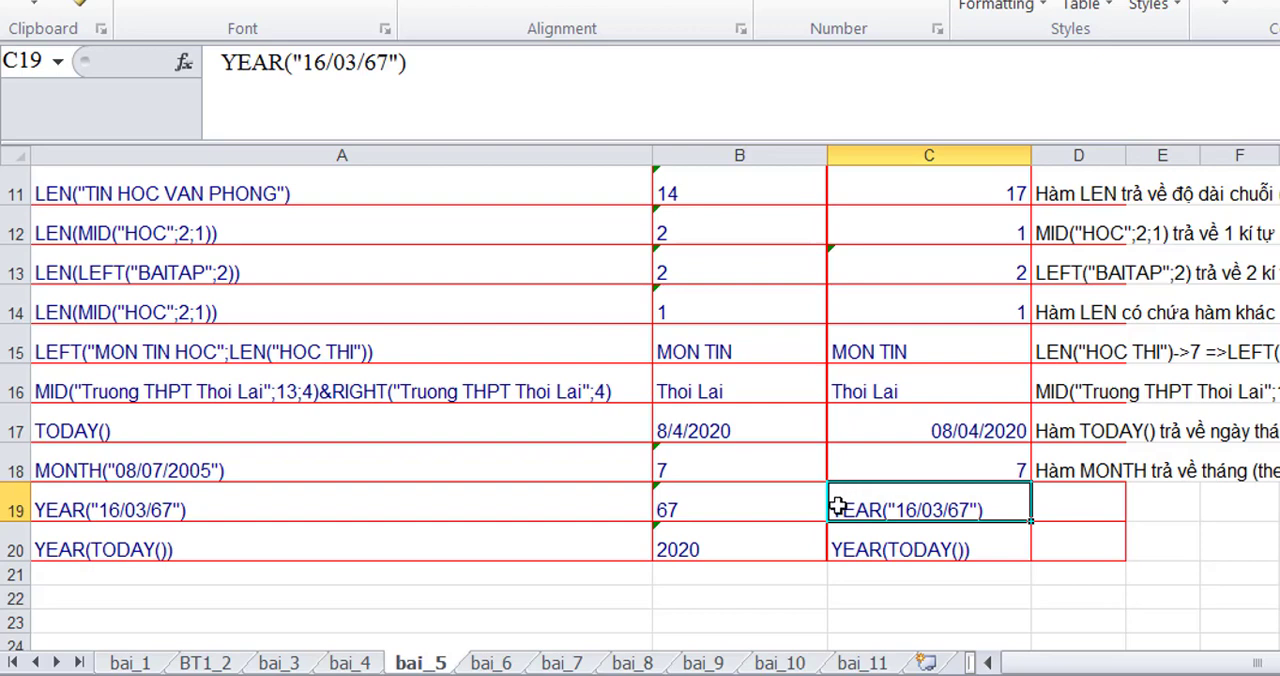
double_click(834, 507)
text(-)
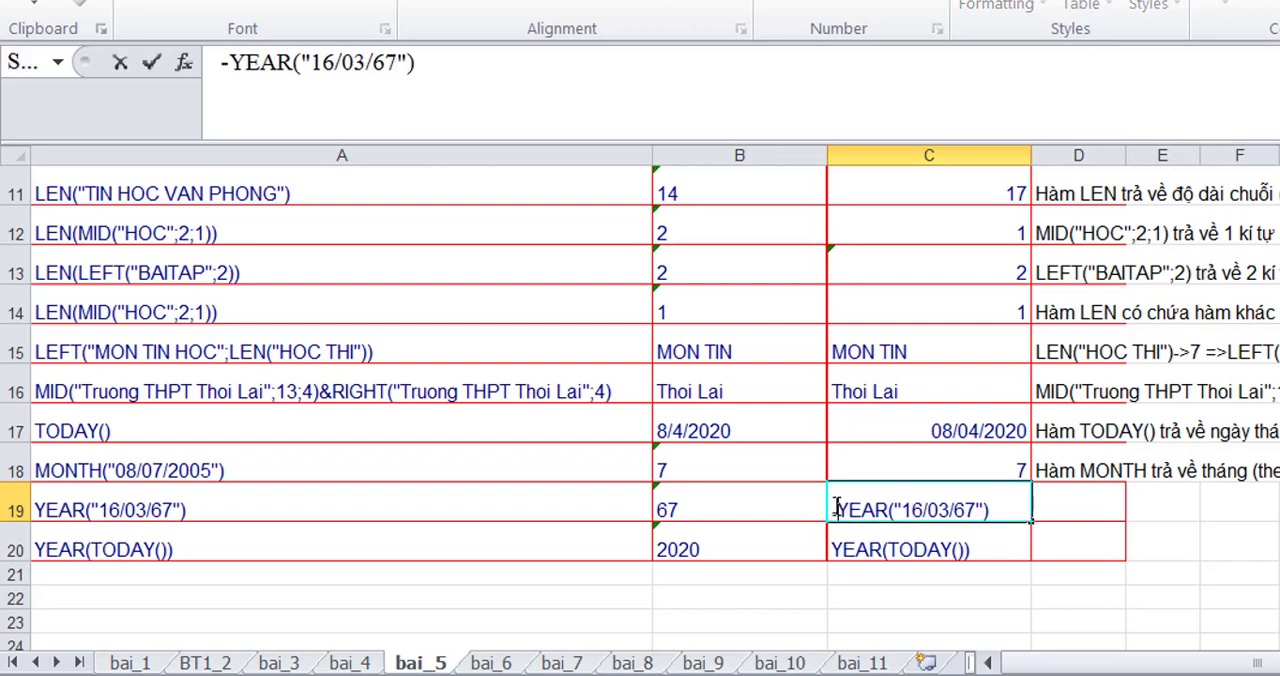
key(BackSpace)
text(=)
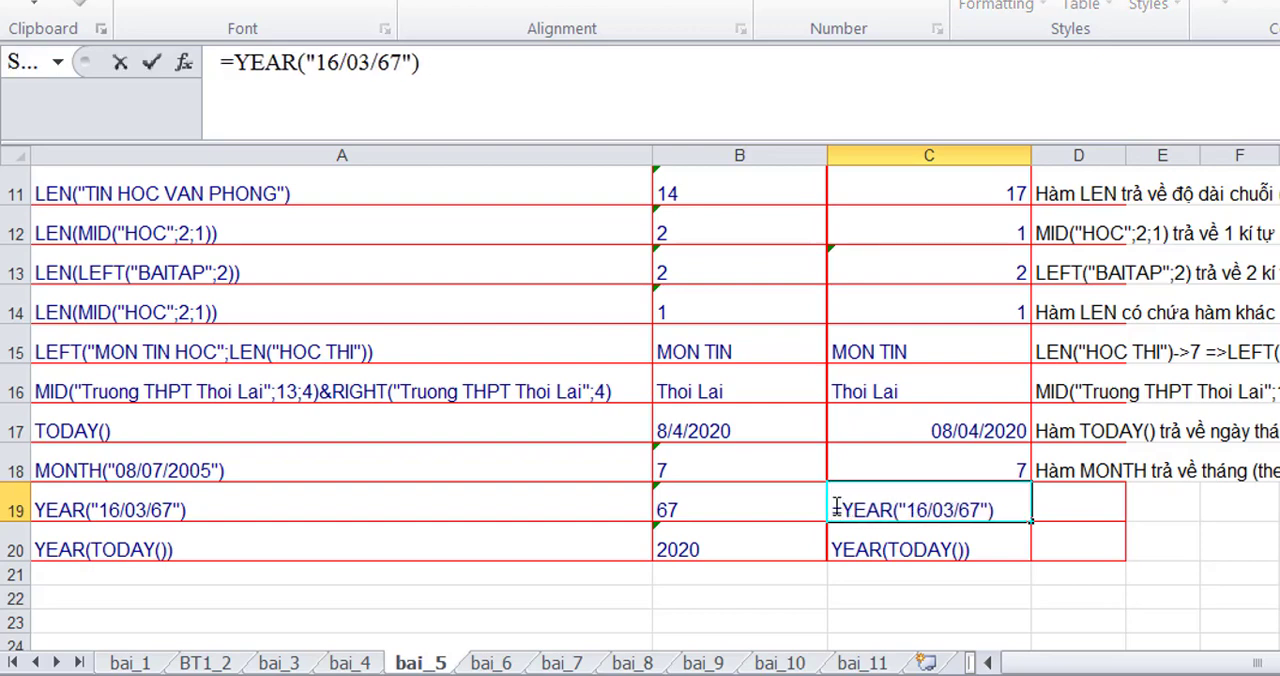
key(Return)
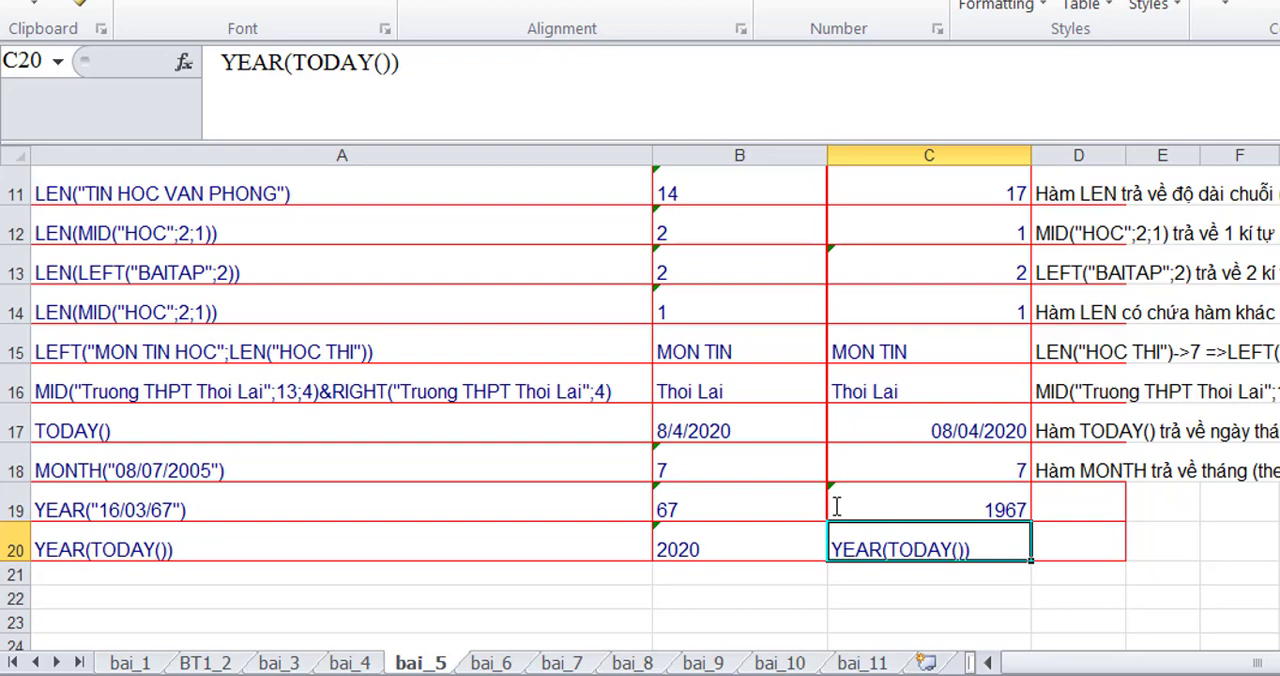
- Enter the note 'Hàm YEAR trả về năm (4 số)' in D19
click(1054, 501)
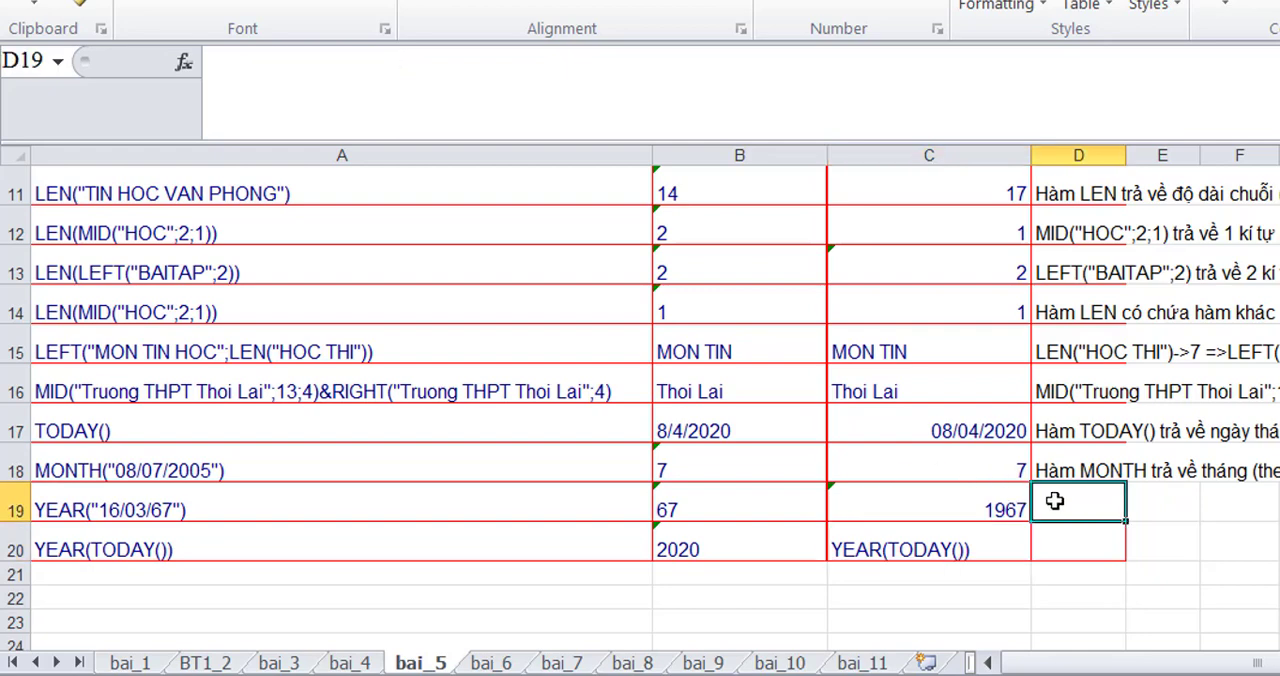
text(Hàm YEAR )
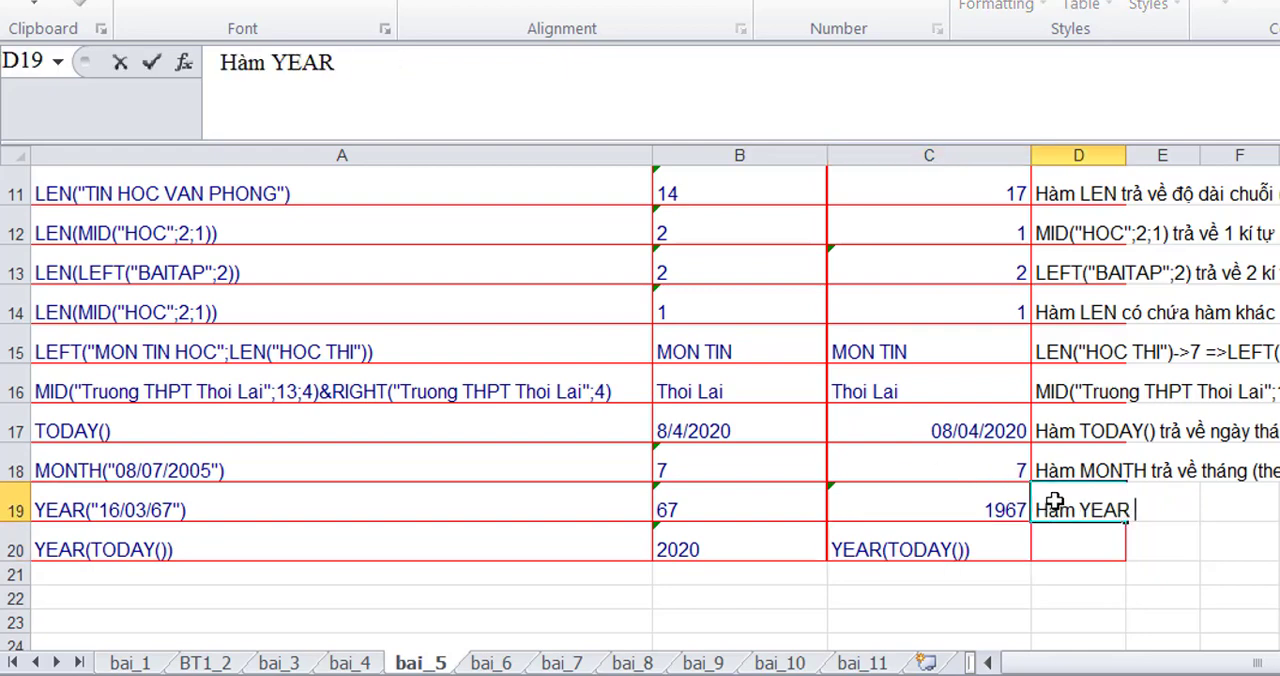
text(tra v)
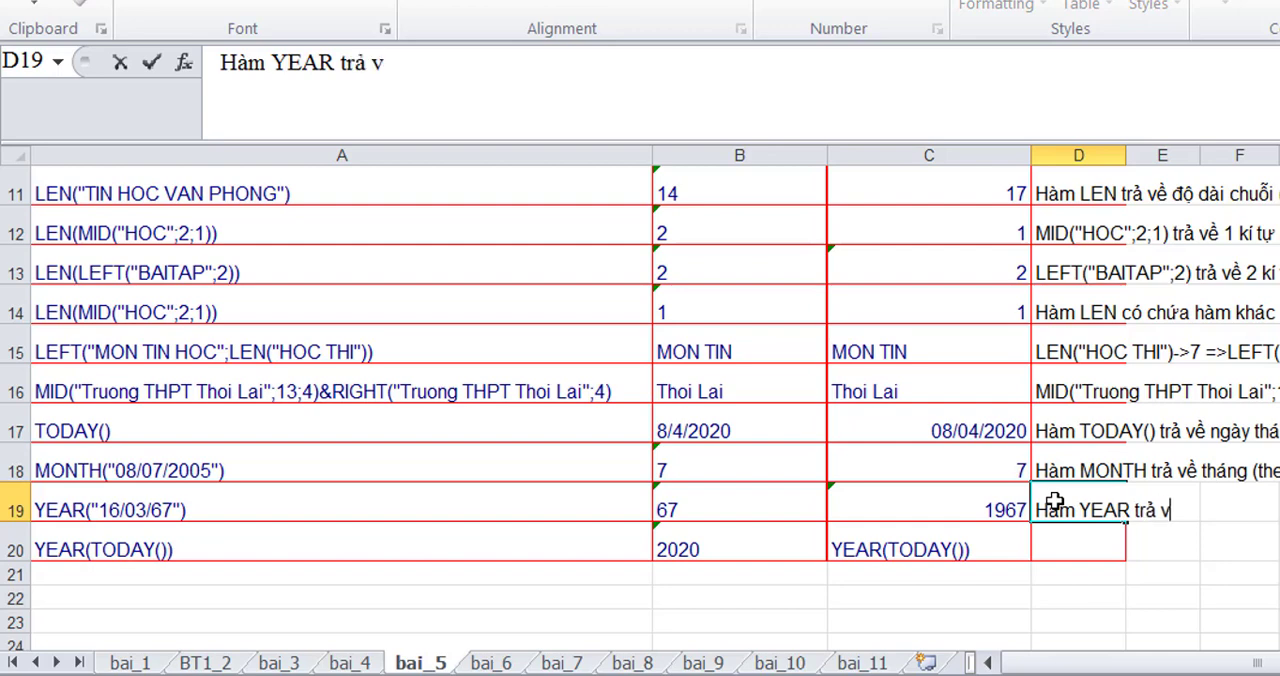
text(e nam ()
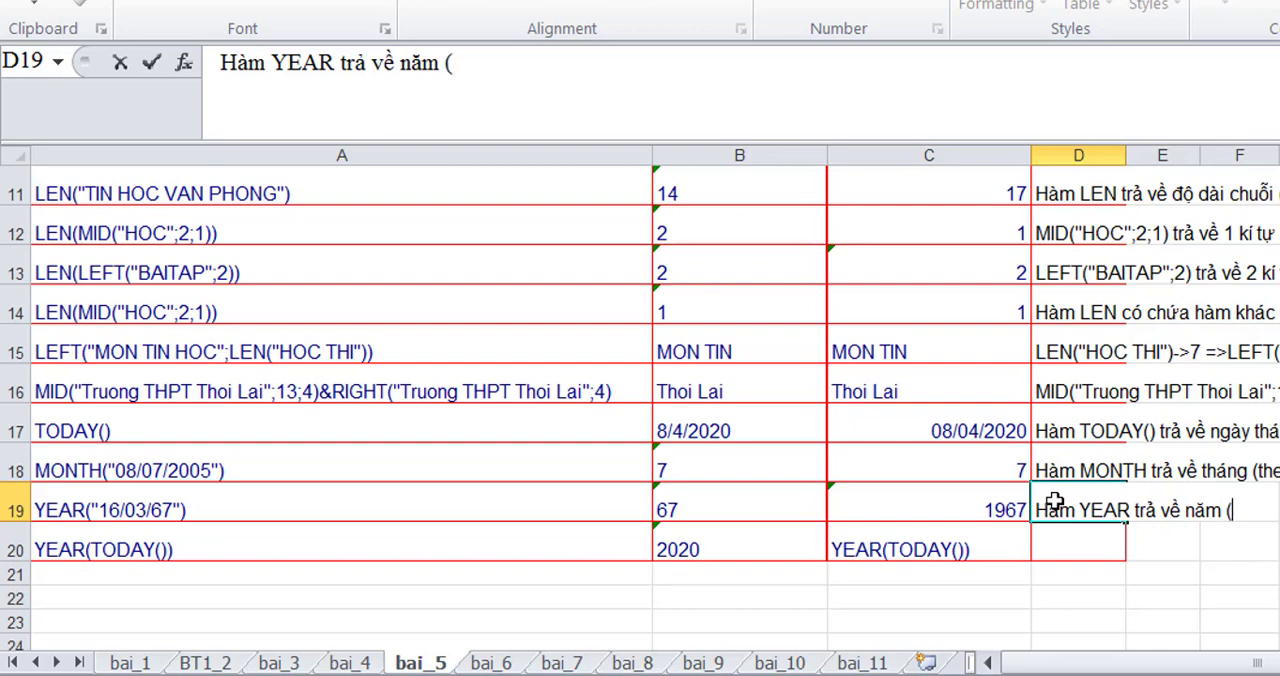
text(4 sô)
text())
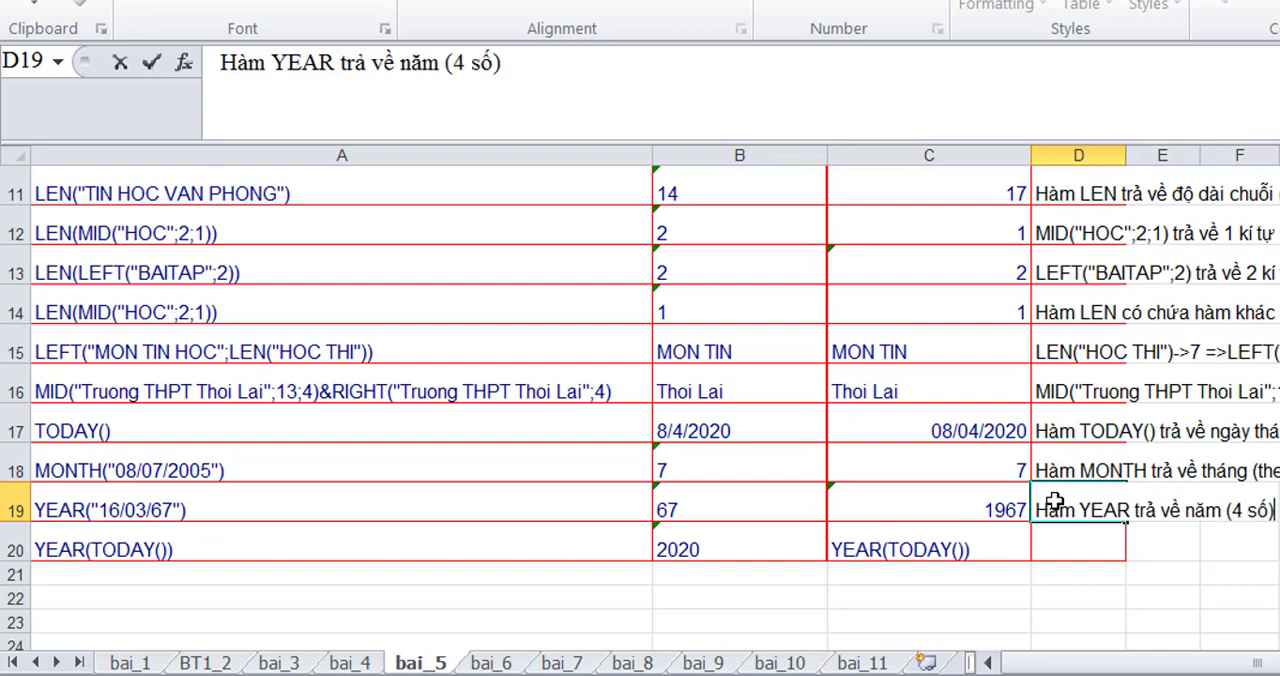
key(Return)
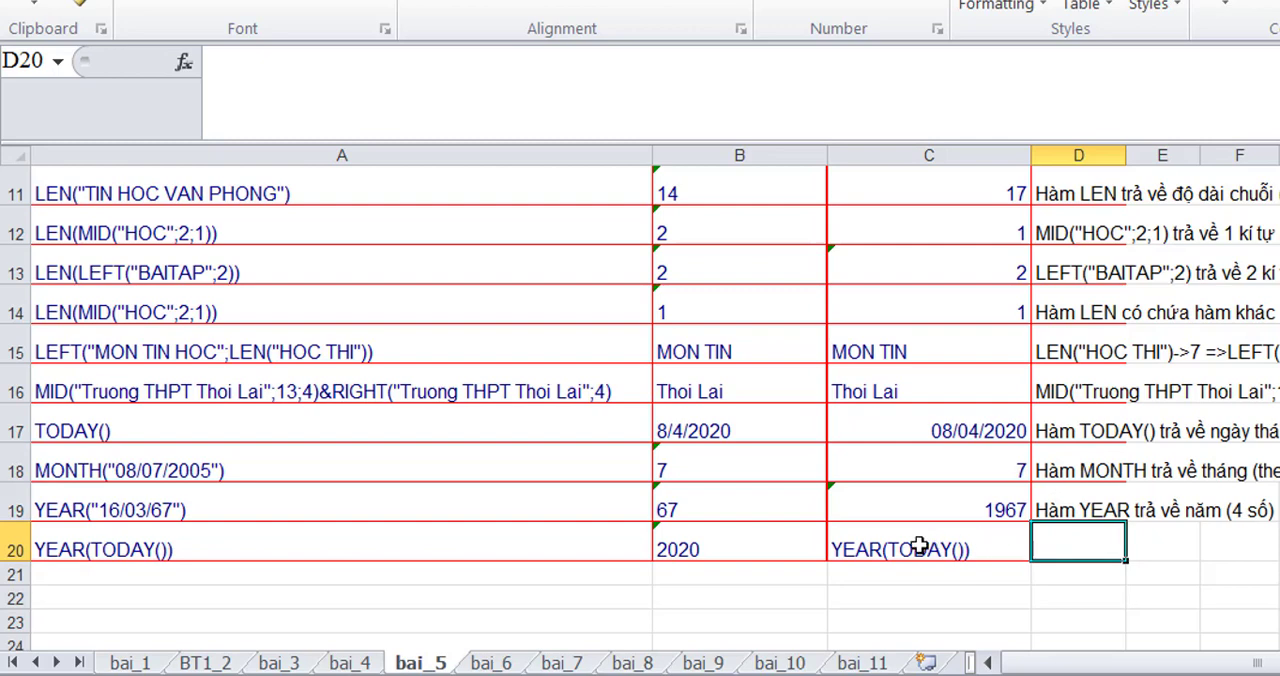
- Turn the copied YEAR(TODAY()) text in C20 into a working formula with a leading equals sign
click(838, 556)
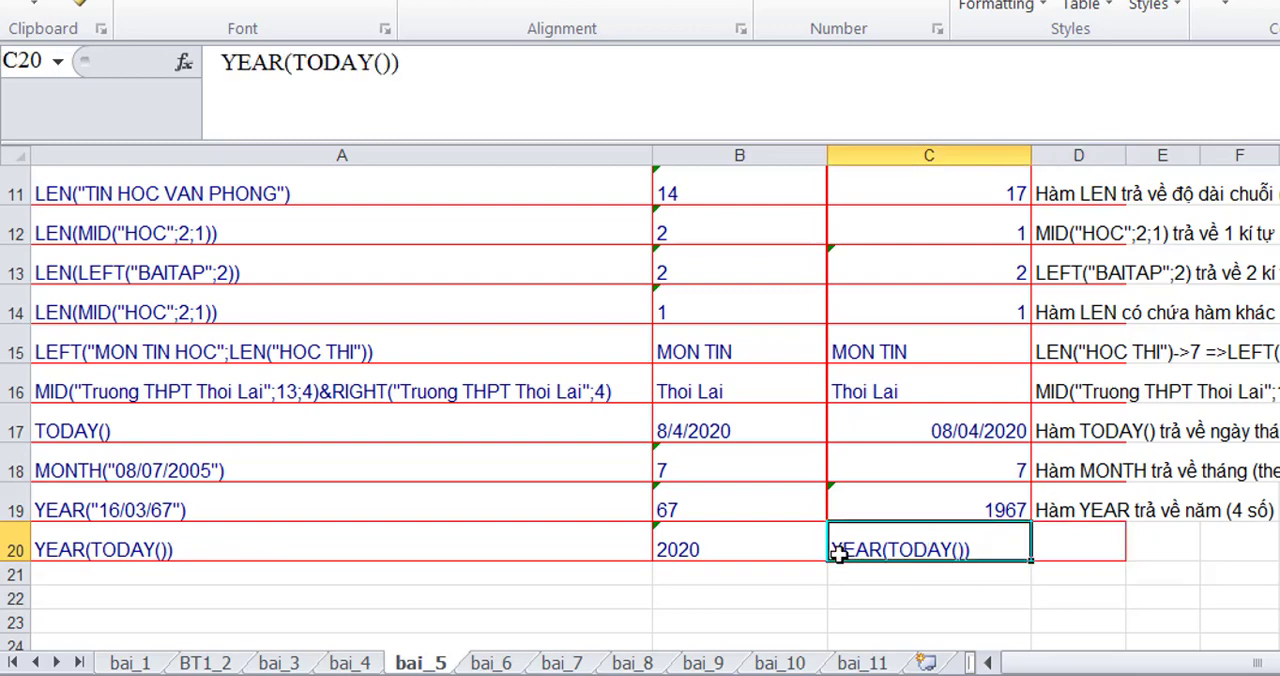
click(221, 63)
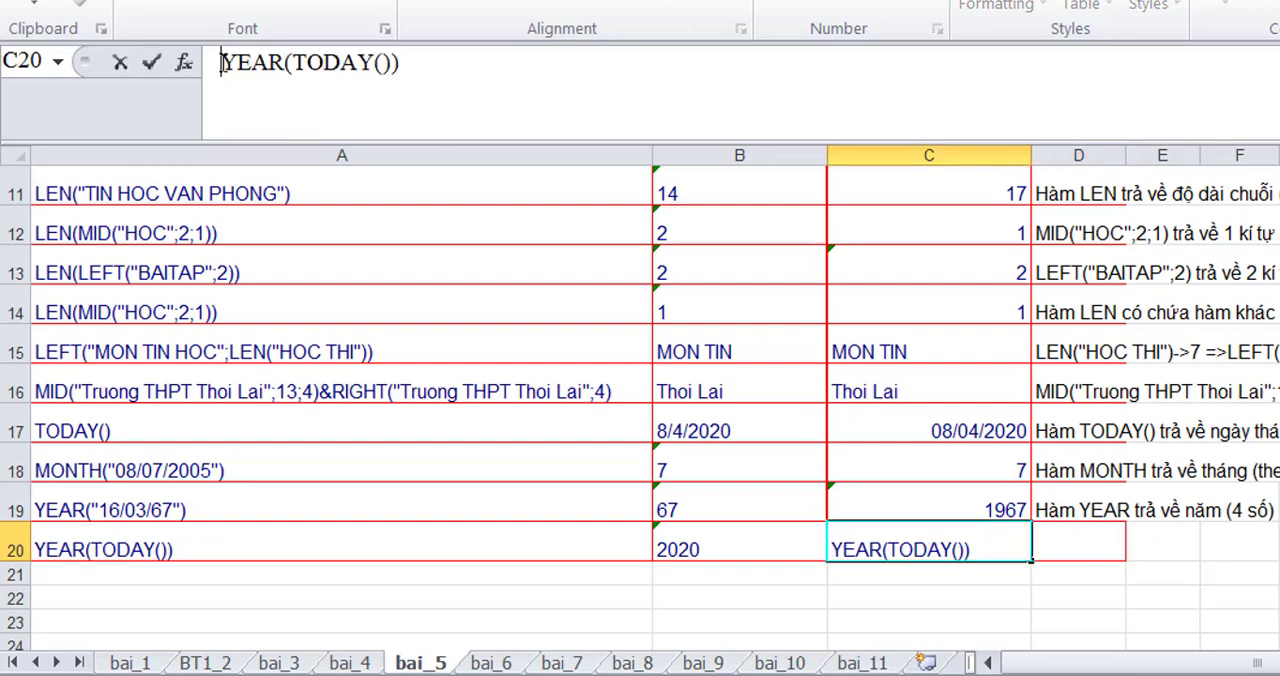
text(=)
key(Return)
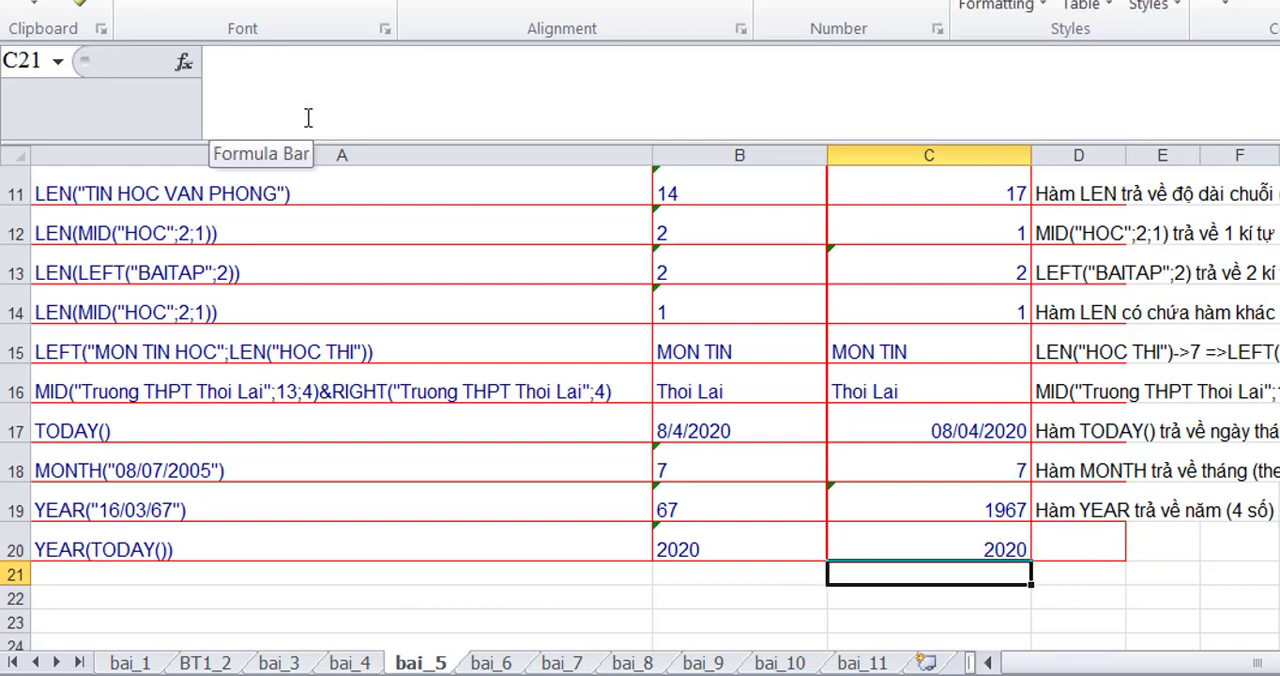
- Enter the note 'YEAR(TODAY()) trả về năm hiện tại' in D20
click(1064, 542)
text(Y)
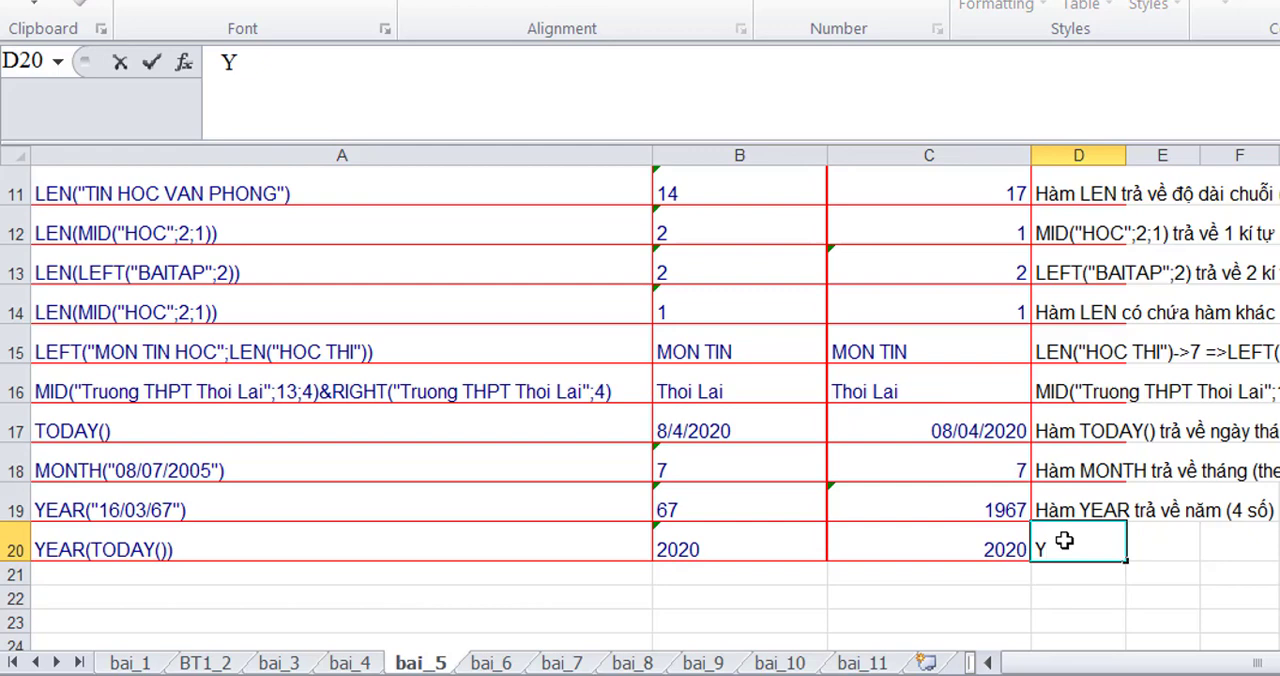
text(EAR(TODAY()) trả)
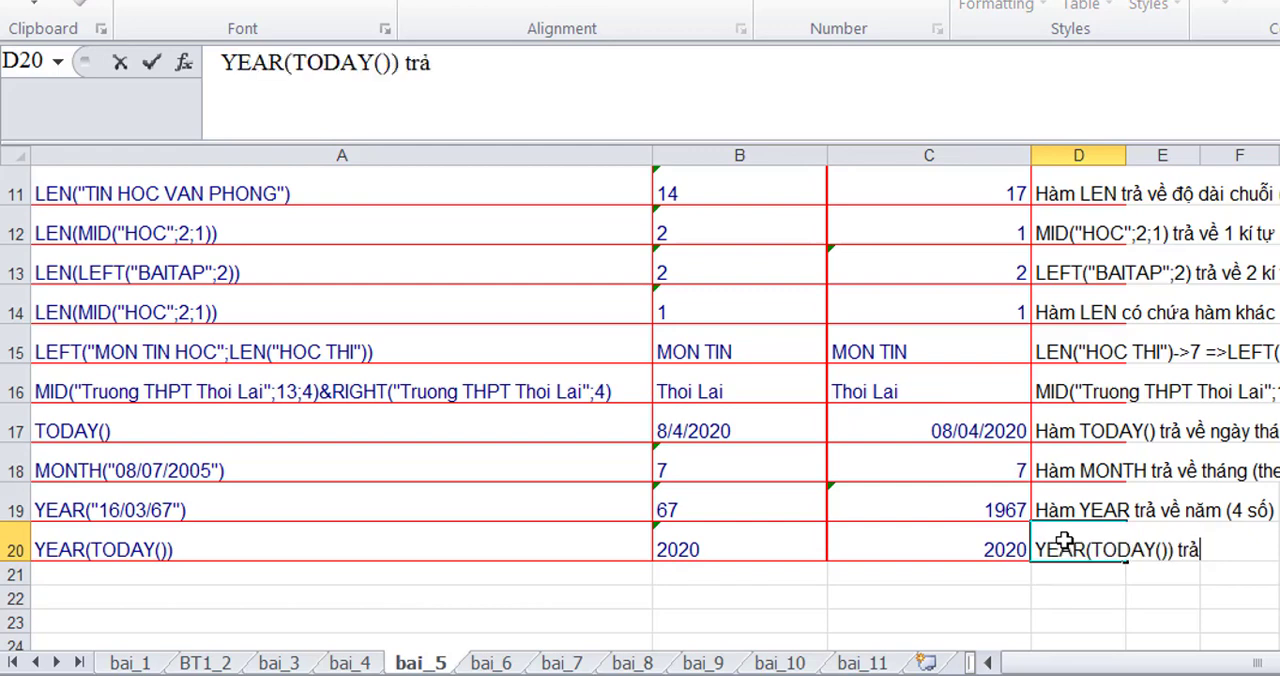
text( về )
text(nam)
text(w hiện tai)
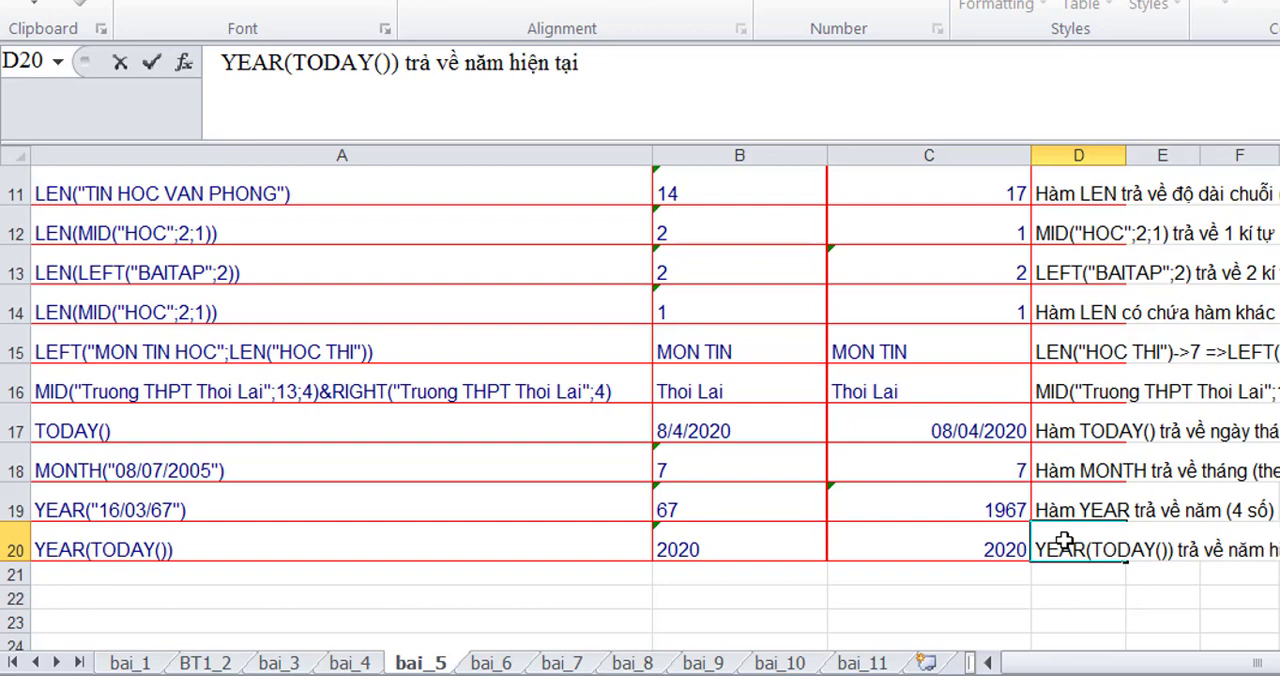